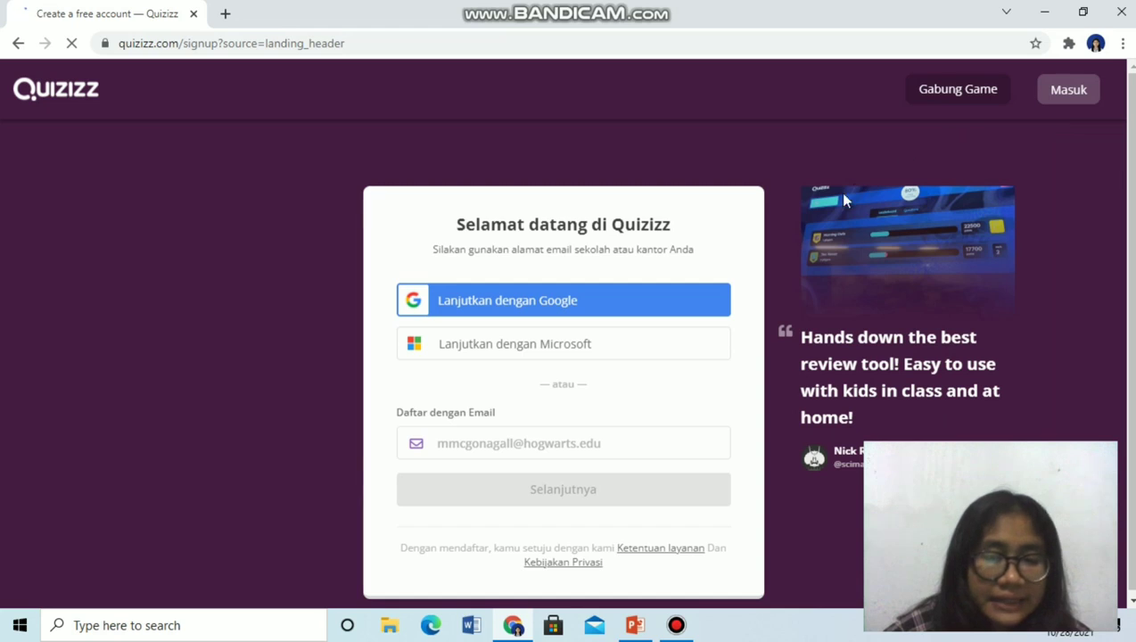
# Sign up for Quizizz with Google, using the first listed Google account.
pyautogui.click(665, 308)
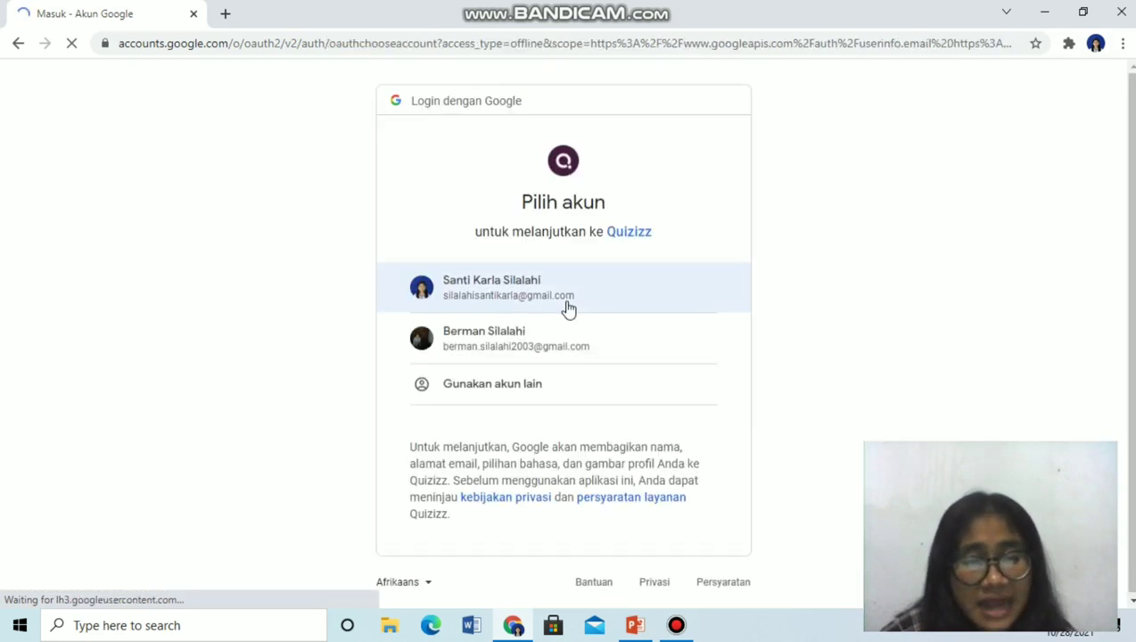
pyautogui.click(568, 308)
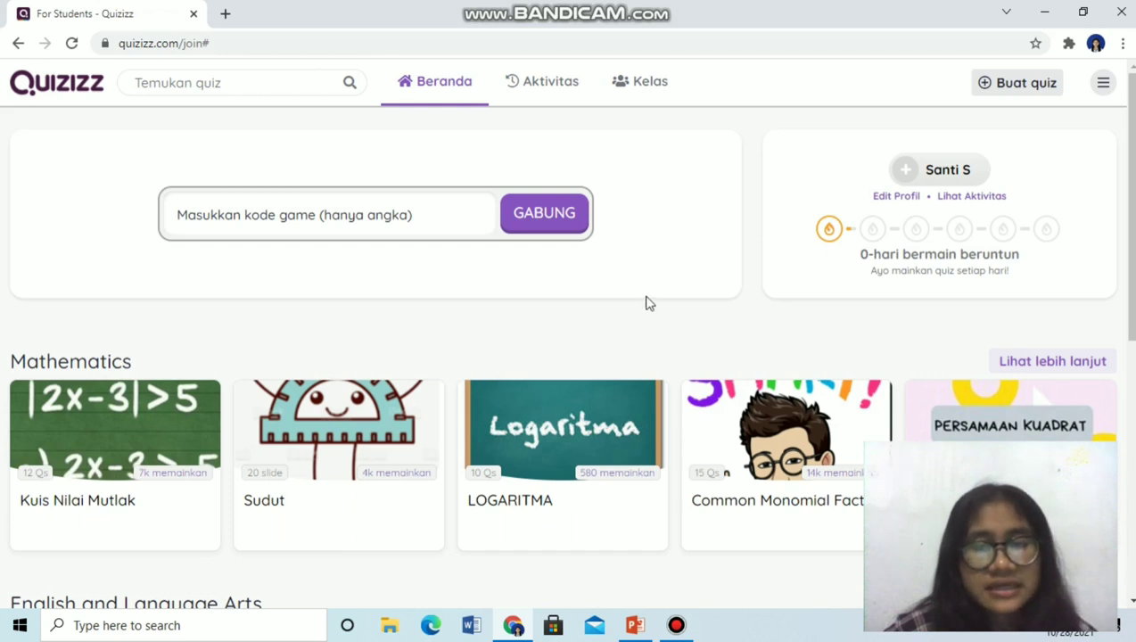
# Look through the quiz categories on the home page, then view the Aktivitas and Kelas pages.
pyautogui.scroll(-1, 648, 304)
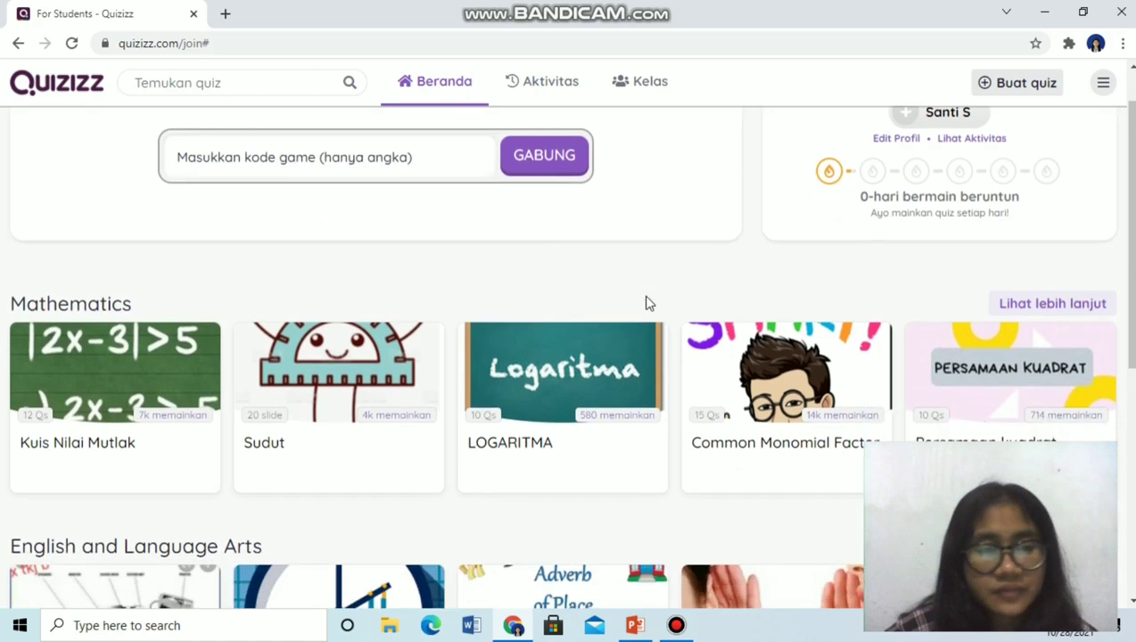
pyautogui.scroll(-2, 648, 304)
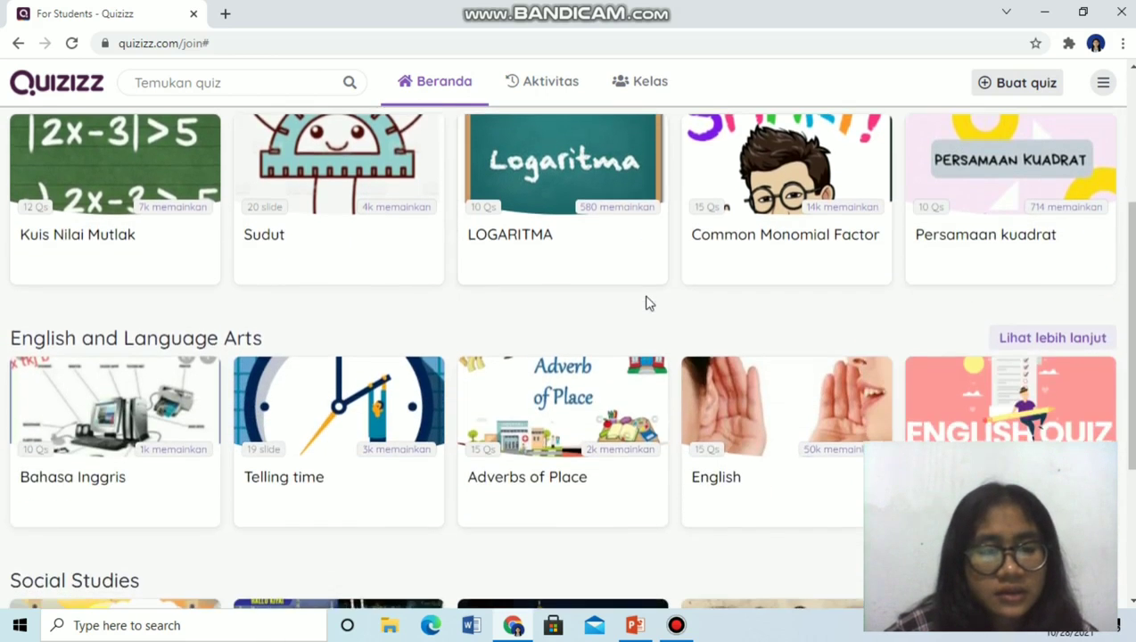
pyautogui.scroll(1, 648, 304)
pyautogui.scroll(-3, 648, 304)
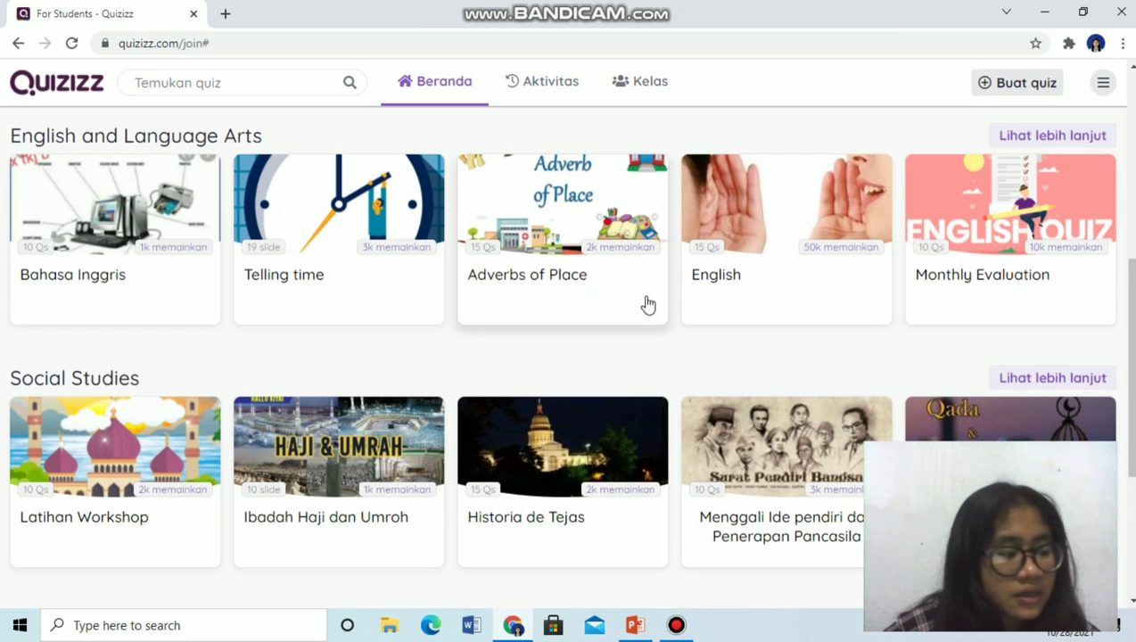
pyautogui.scroll(-2, 648, 304)
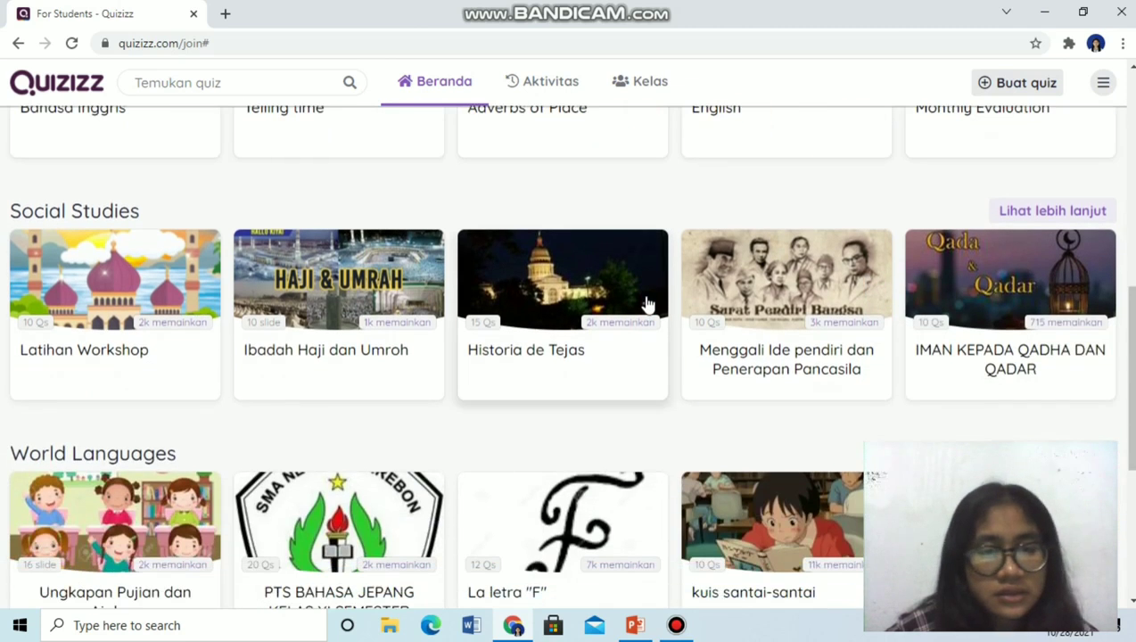
pyautogui.scroll(6, 649, 305)
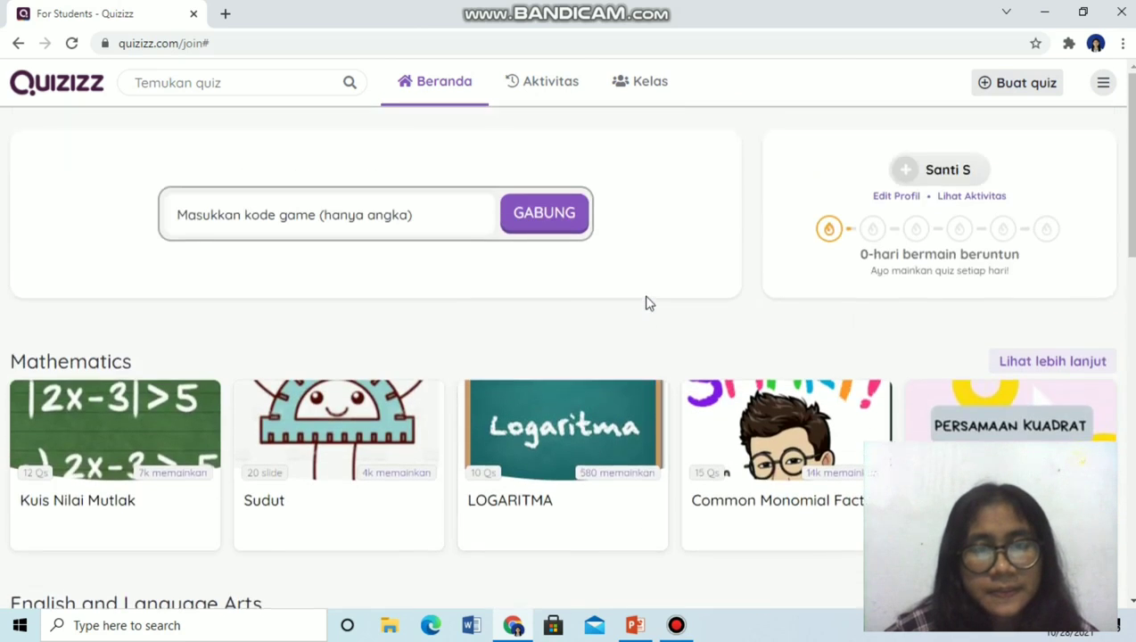
pyautogui.click(563, 104)
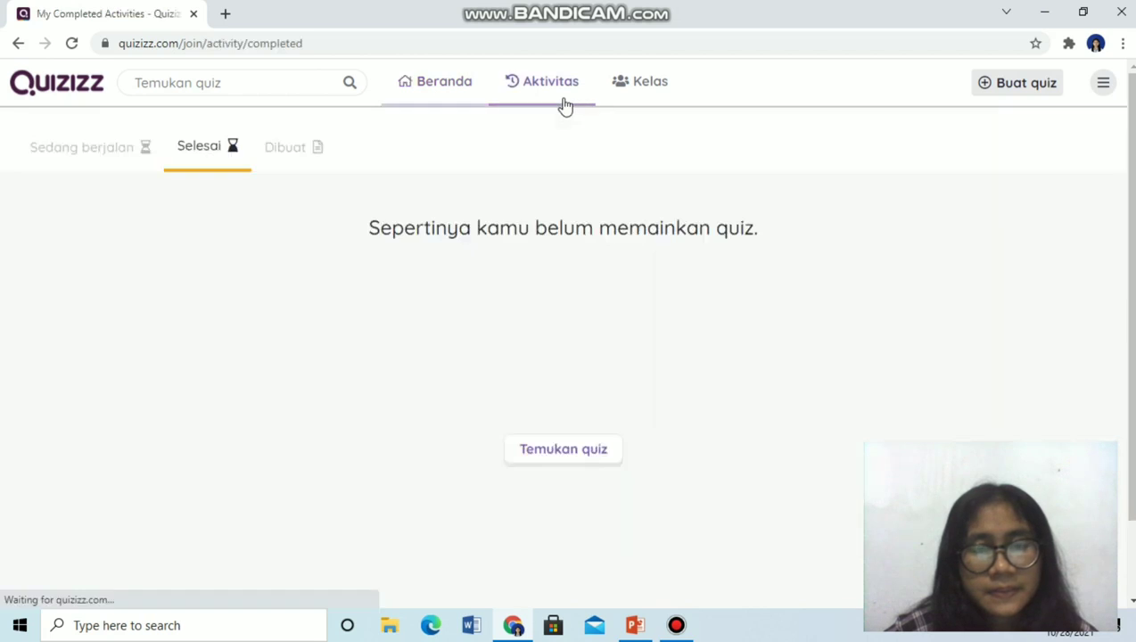
pyautogui.click(608, 86)
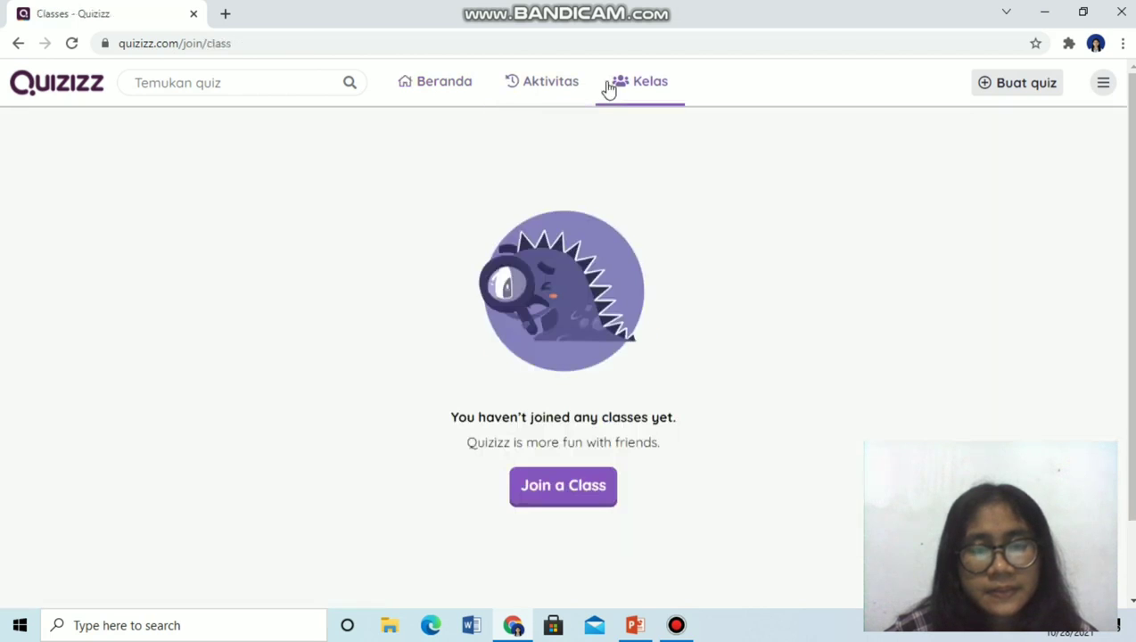
# Create a new quiz named "pecahan" with Matematika as its subject.
pyautogui.click(1013, 80)
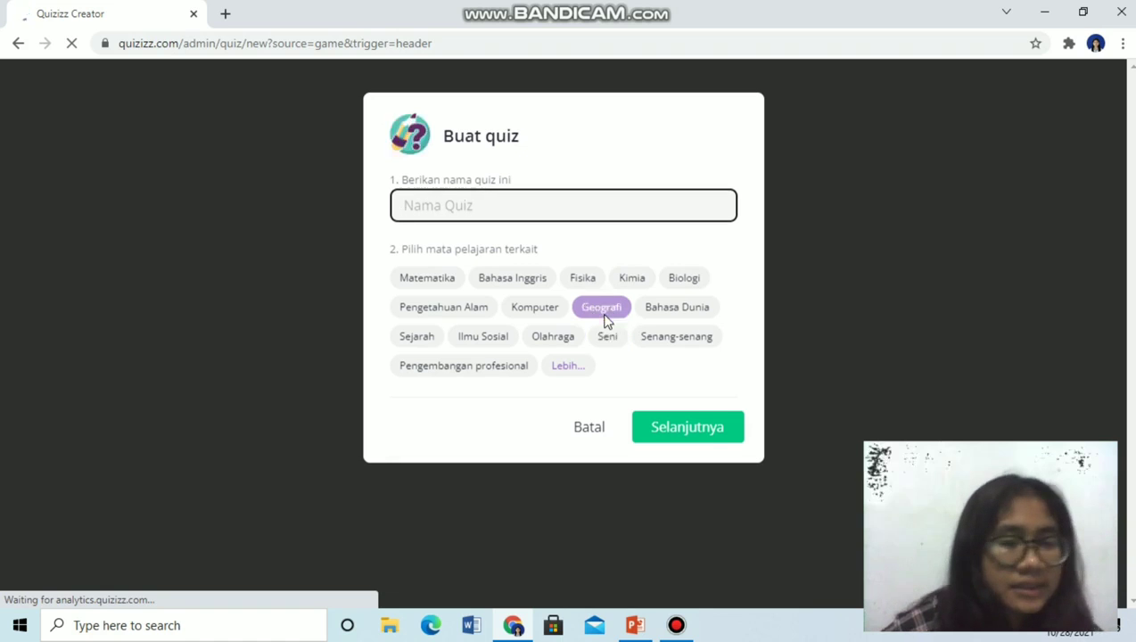
pyautogui.click(456, 289)
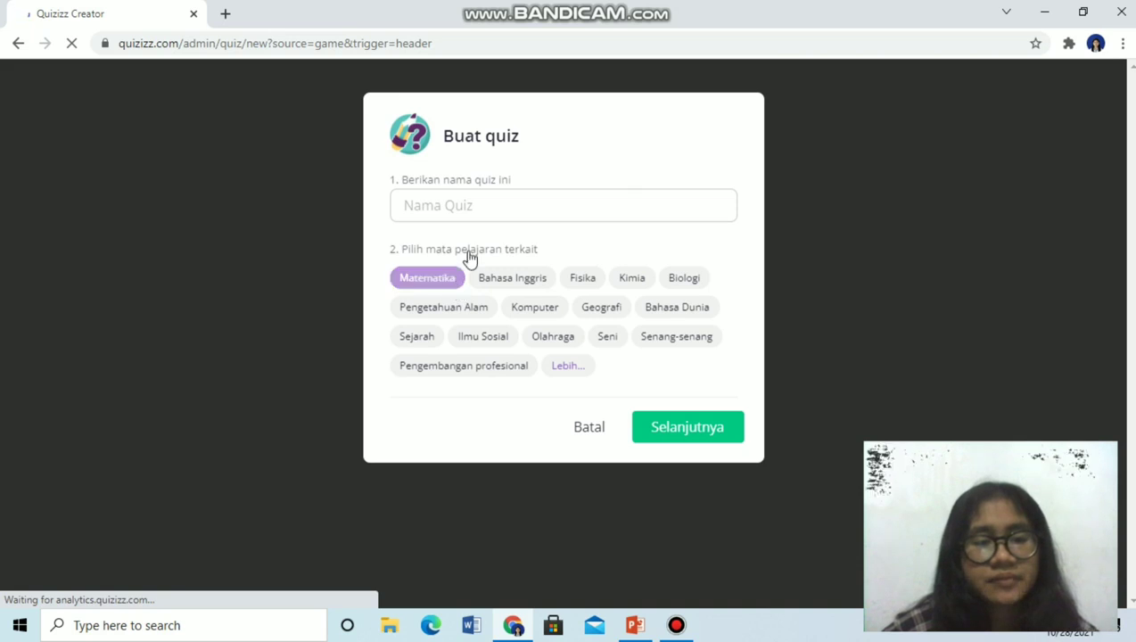
pyautogui.click(426, 283)
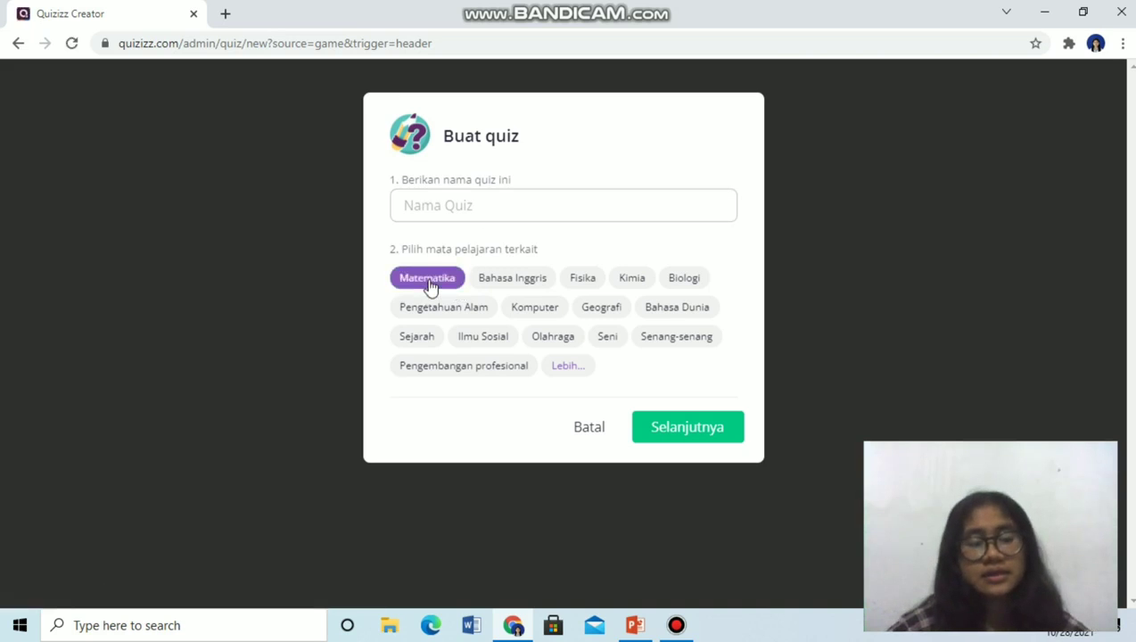
pyautogui.click(474, 205)
pyautogui.write('pecahan')
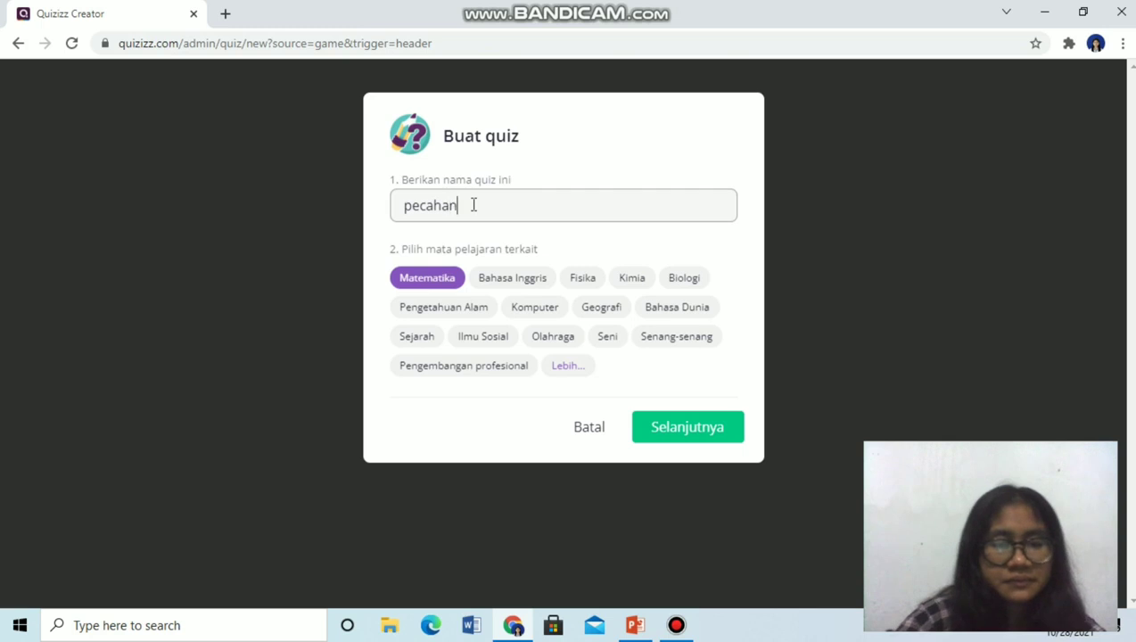
pyautogui.click(729, 431)
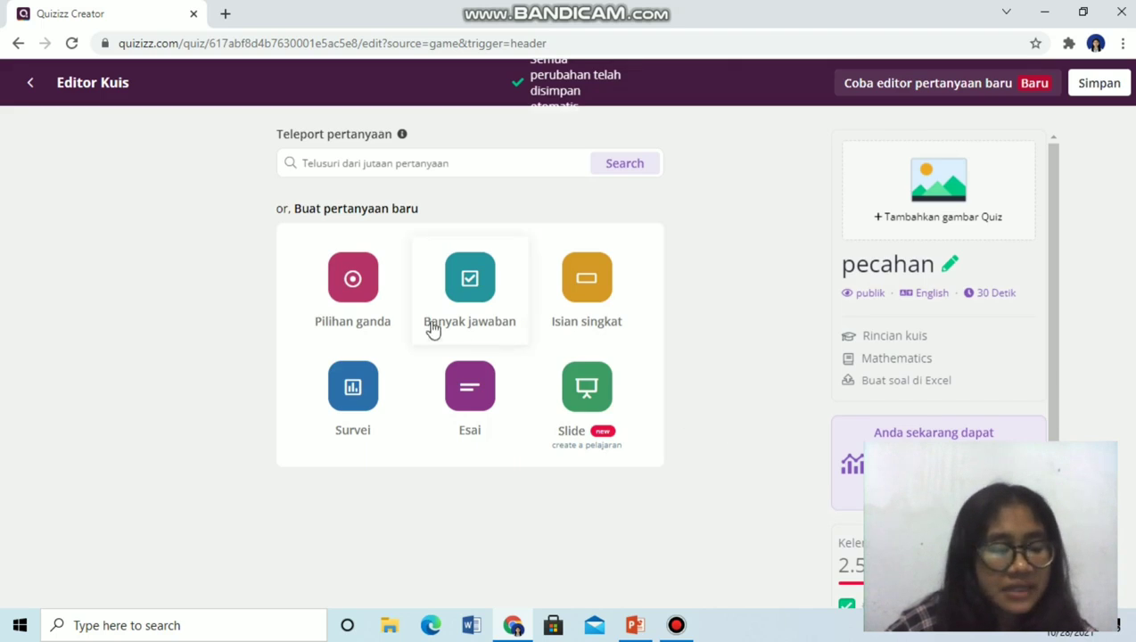
# Add a multiple-choice (Pilihan ganda) question with the text "1/2 +1/2 = ....".
pyautogui.click(346, 321)
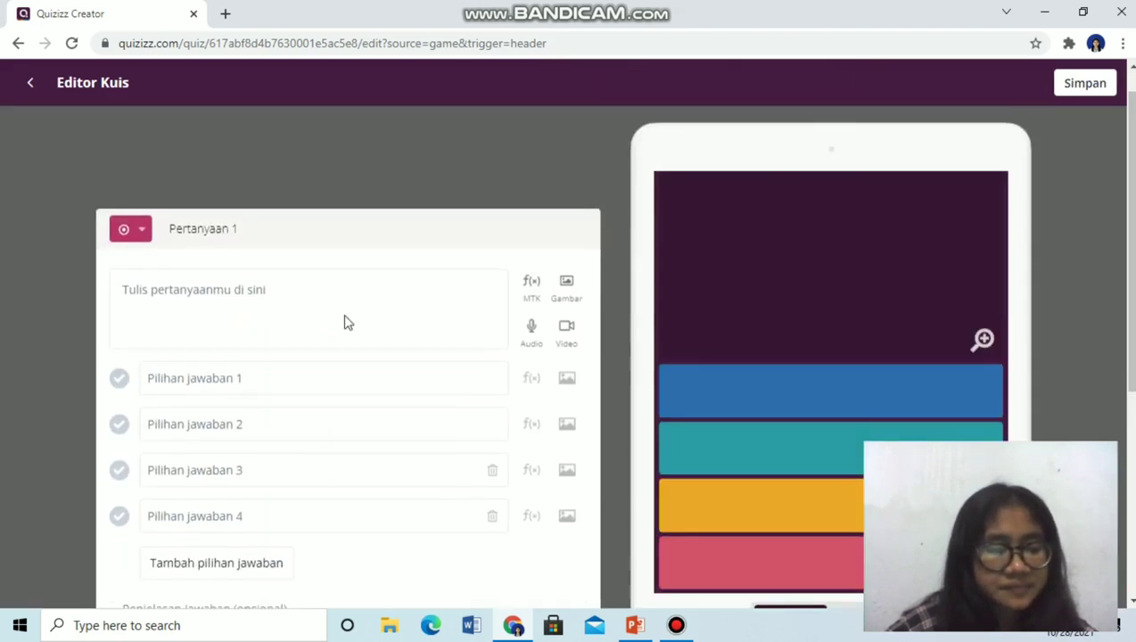
pyautogui.scroll(-1, 347, 323)
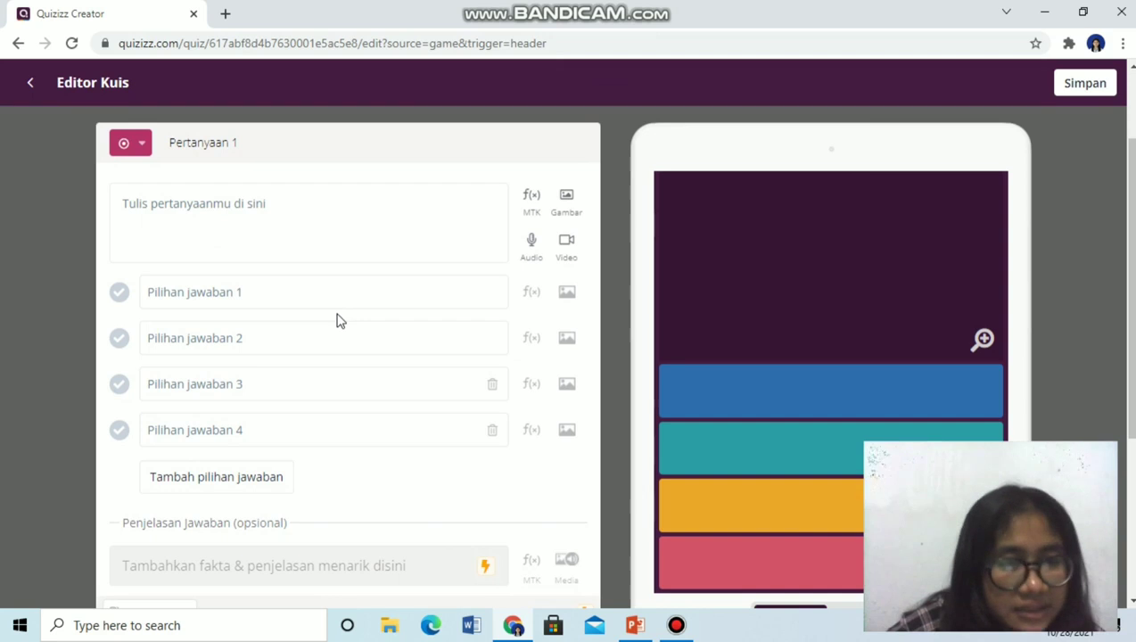
pyautogui.click(316, 231)
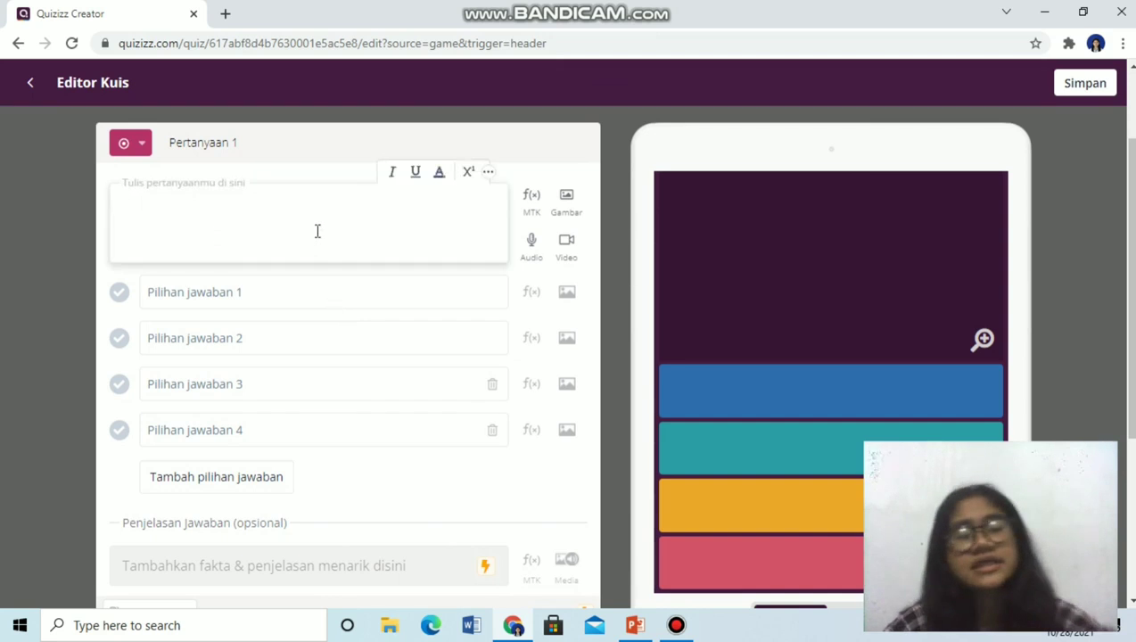
pyautogui.write('1')
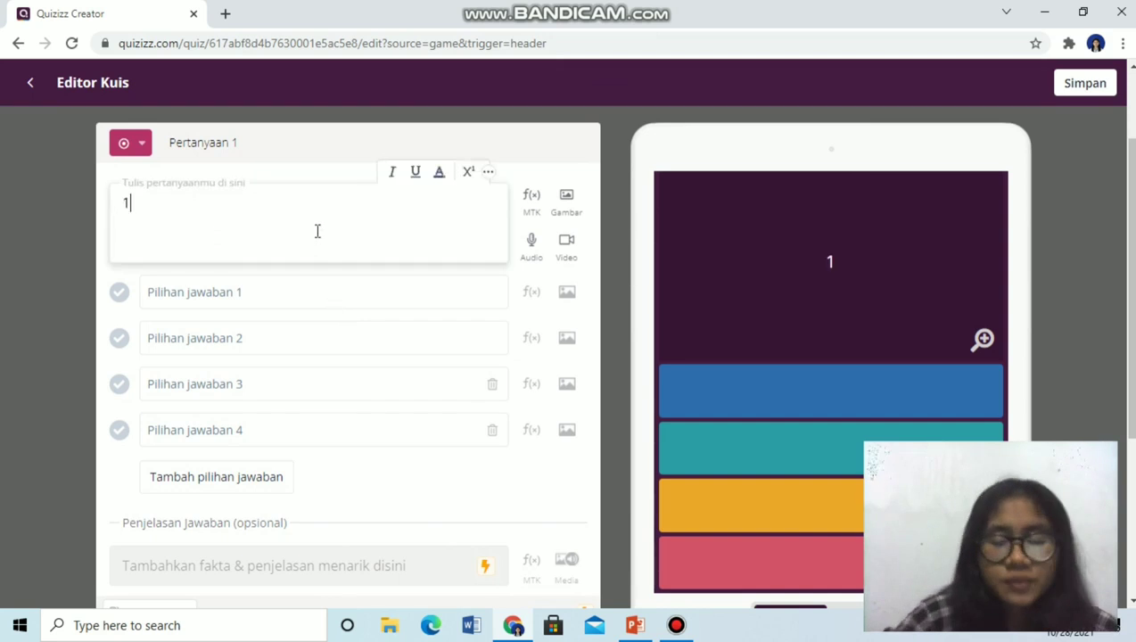
pyautogui.write('/2')
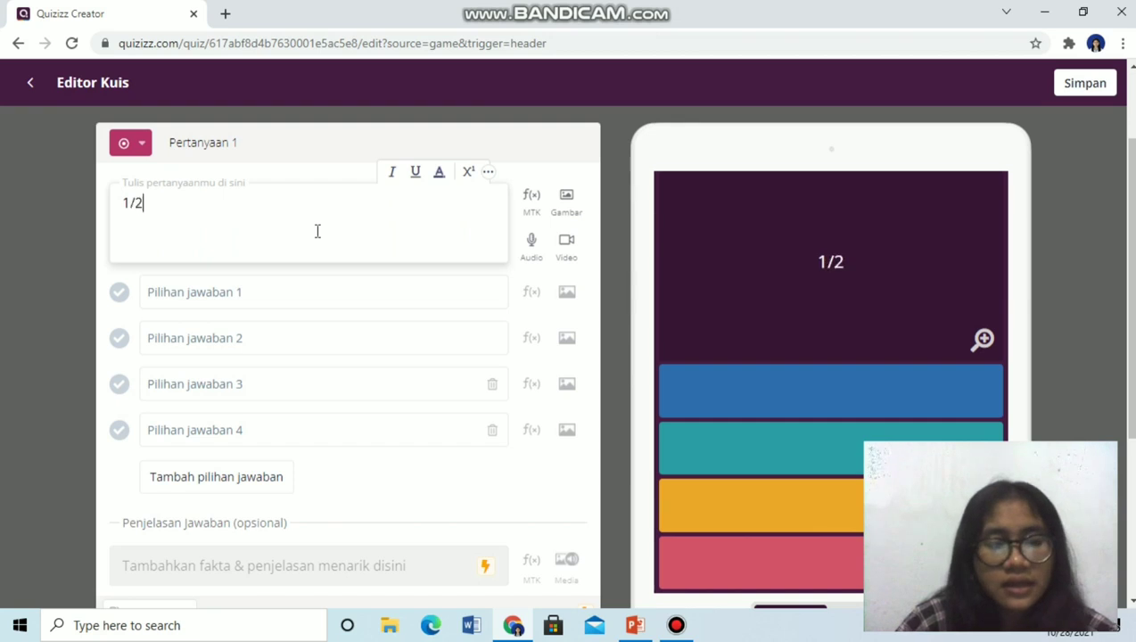
pyautogui.write(' +')
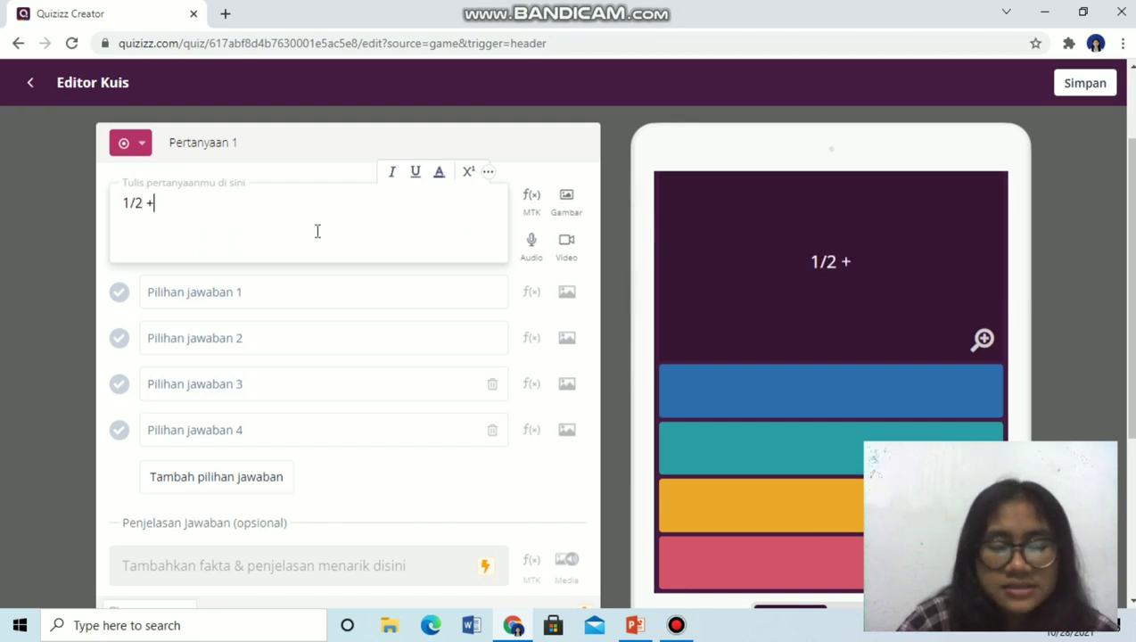
pyautogui.write('1/2 ')
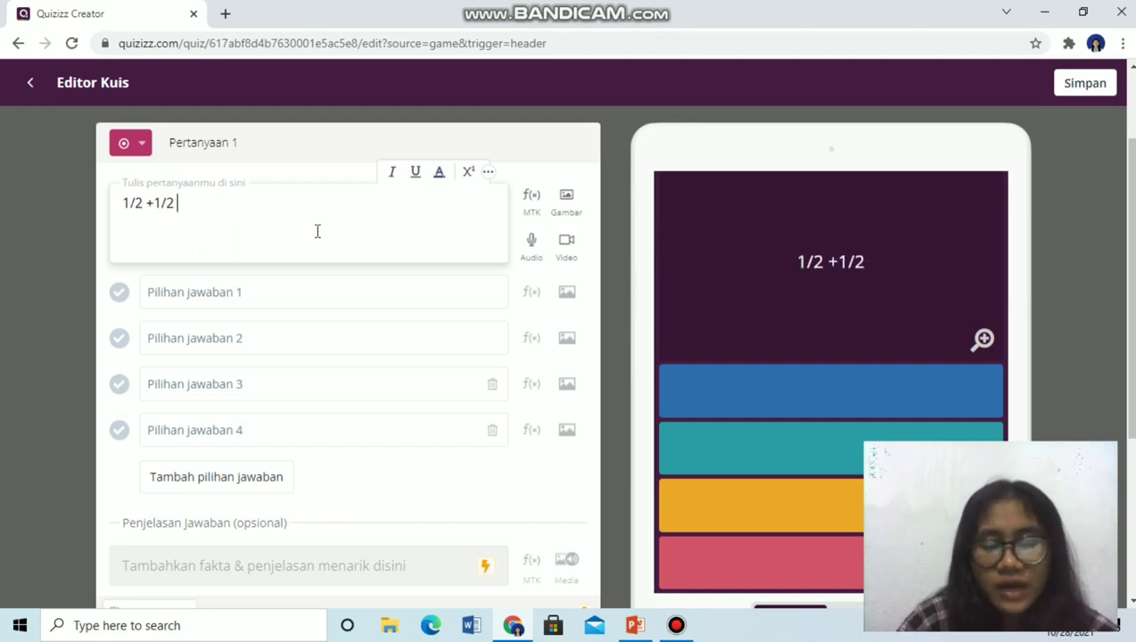
pyautogui.write('+')
pyautogui.press('BackSpace')
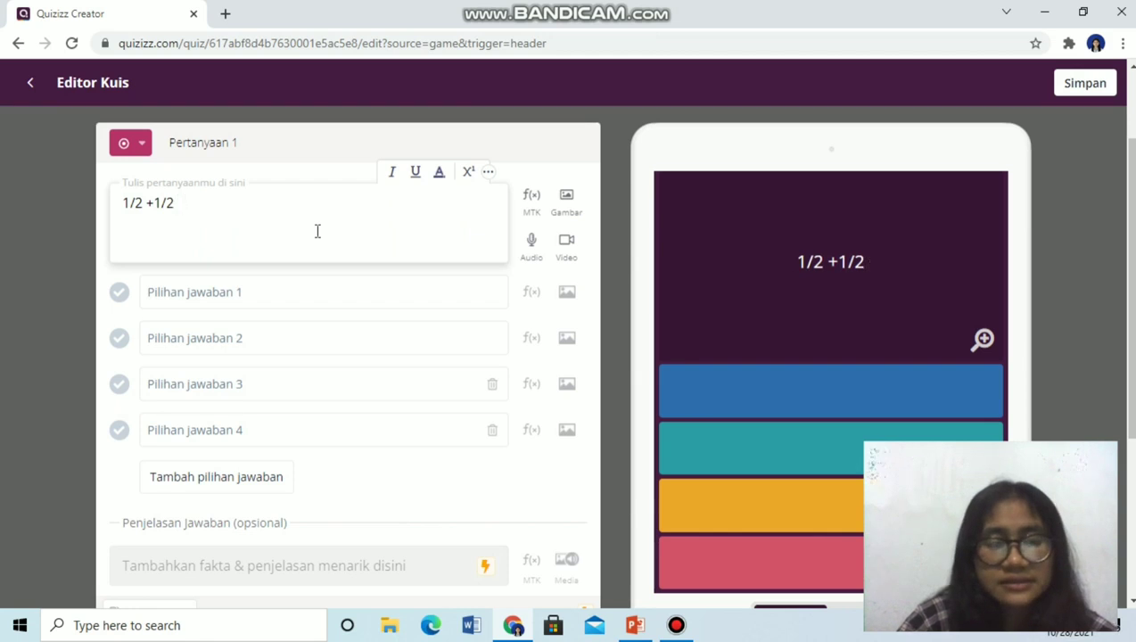
pyautogui.write('= ....')
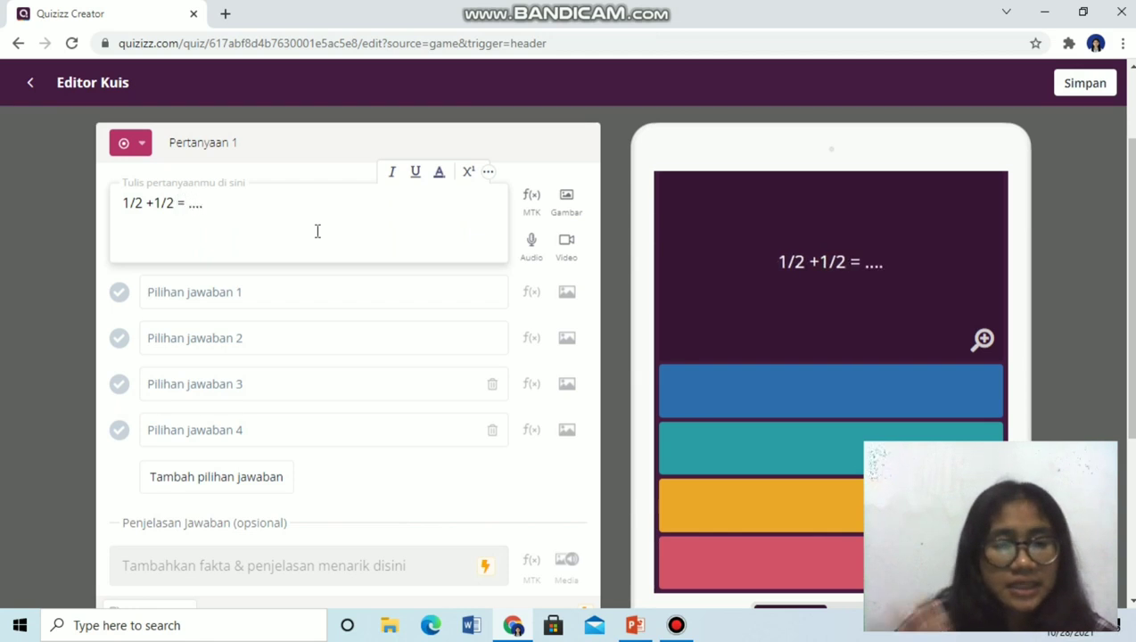
# Fill in the question's four answer options with 1, 2, 3 and 1/4.
pyautogui.click(294, 299)
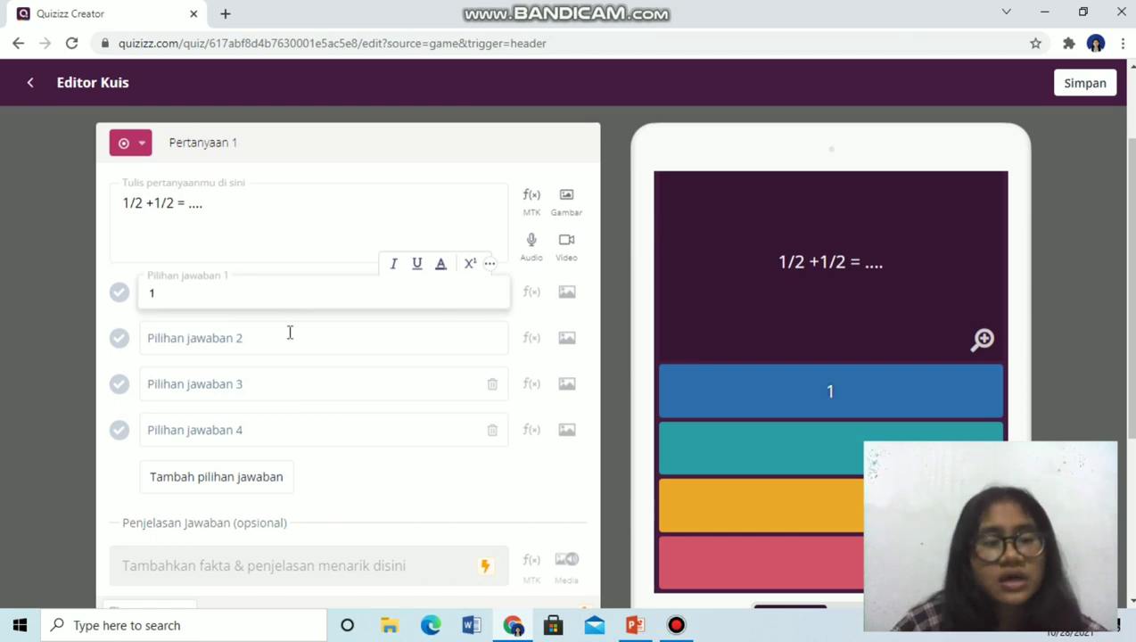
pyautogui.click(290, 333)
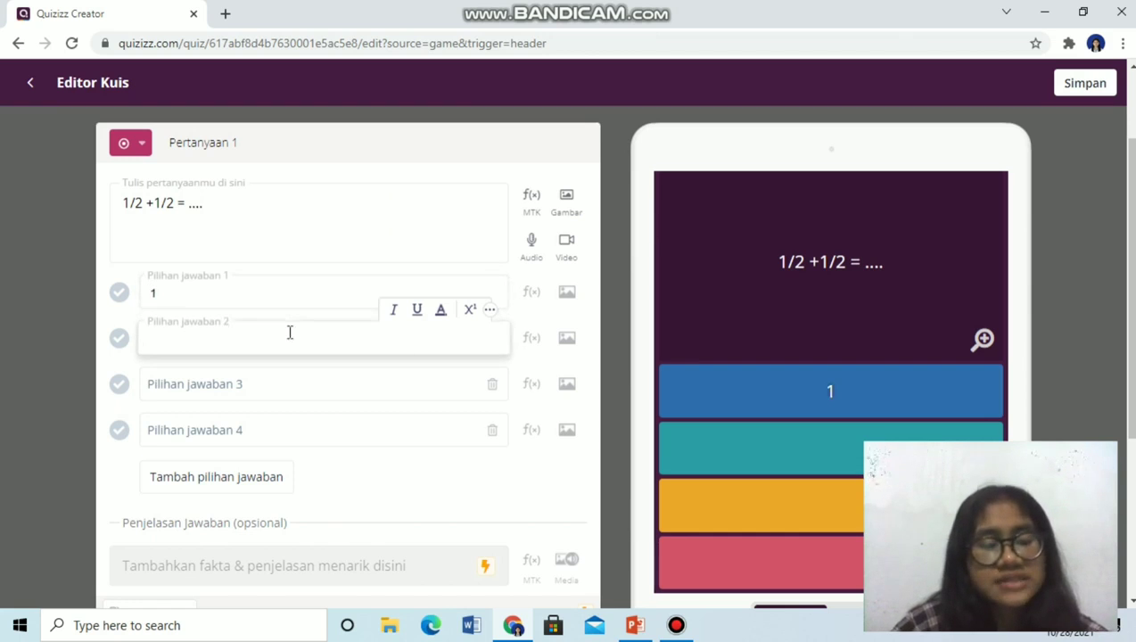
pyautogui.write('2')
pyautogui.click(294, 381)
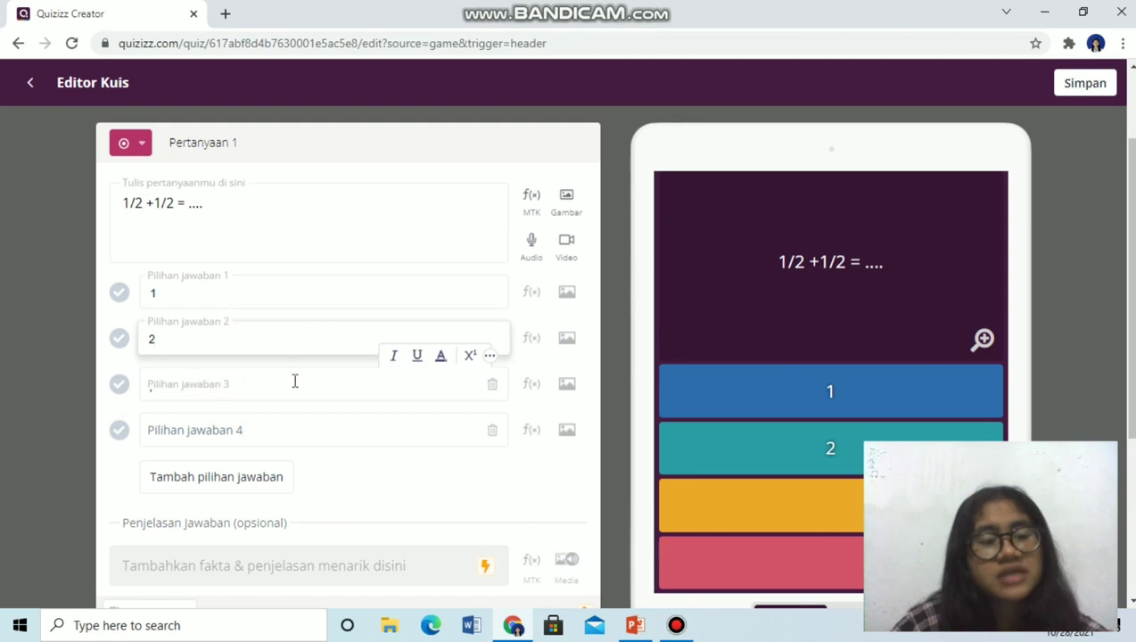
pyautogui.write('3')
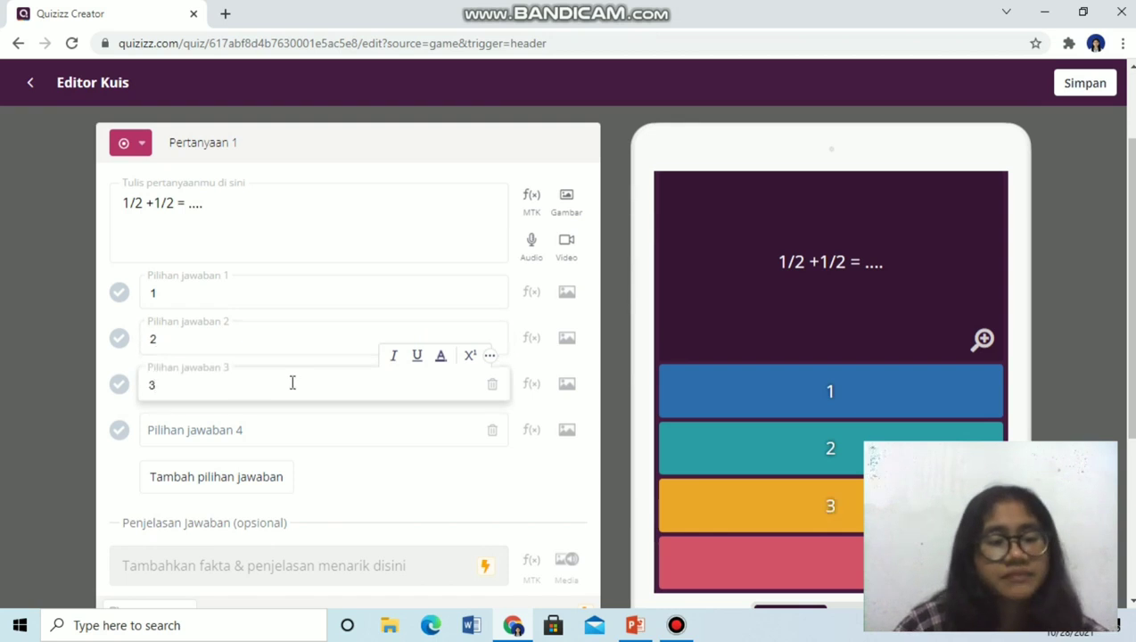
pyautogui.click(253, 438)
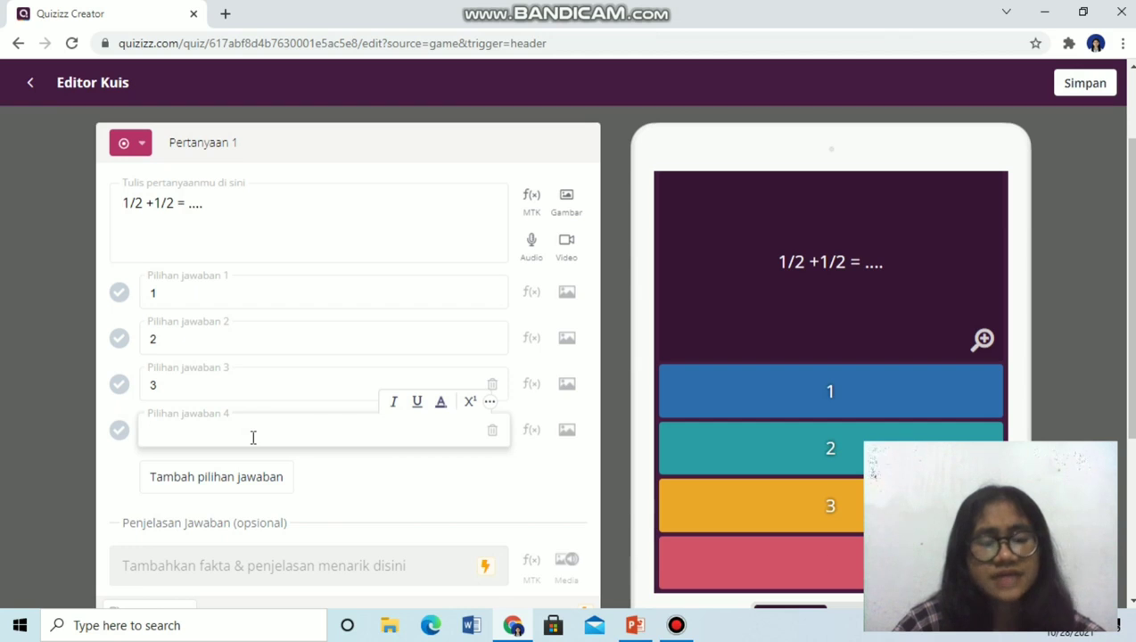
pyautogui.write('1/4')
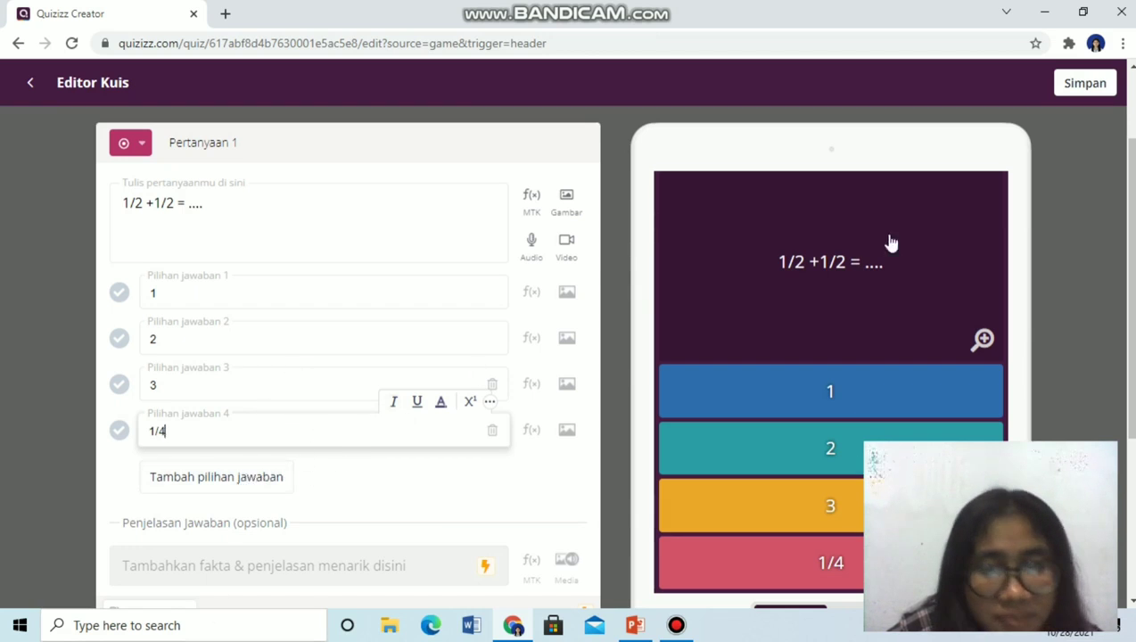
pyautogui.scroll(-1, 874, 477)
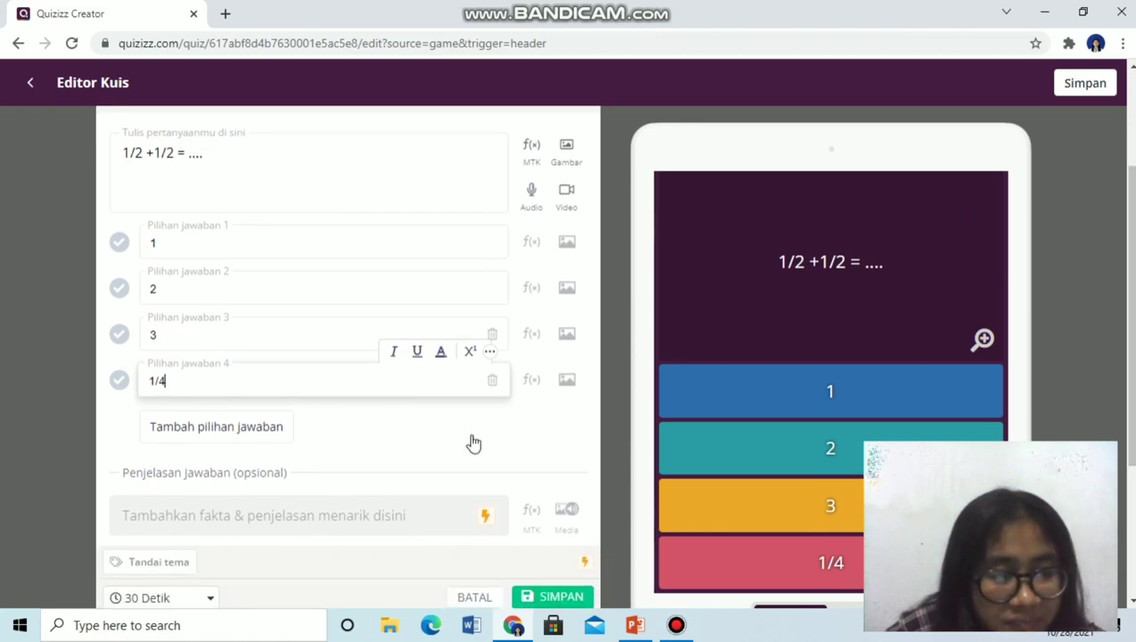
pyautogui.moveTo(1133, 290)
pyautogui.mouseDown()
pyautogui.moveTo(1133, 300)
pyautogui.moveTo(1134, 287)
pyautogui.mouseUp()
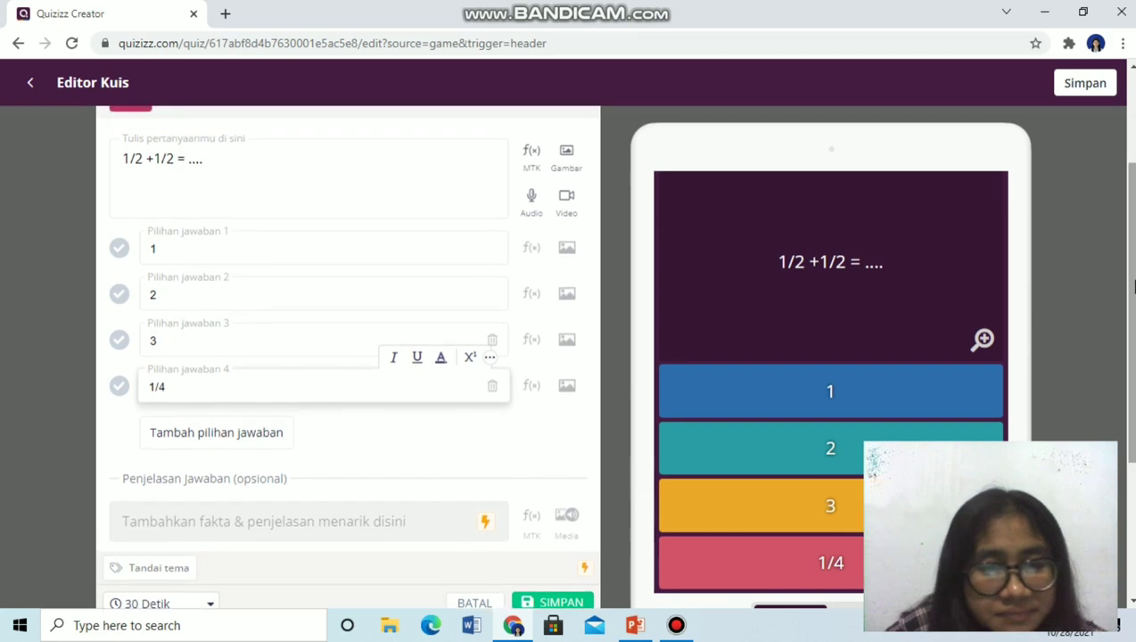
pyautogui.rightClick(372, 250)
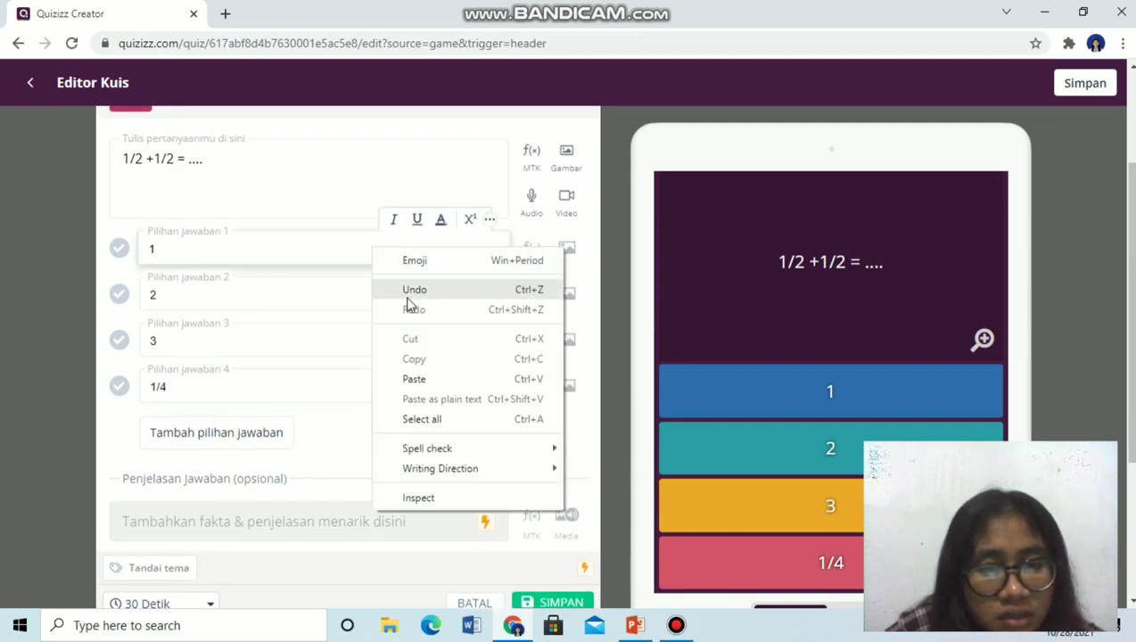
pyautogui.click(489, 225)
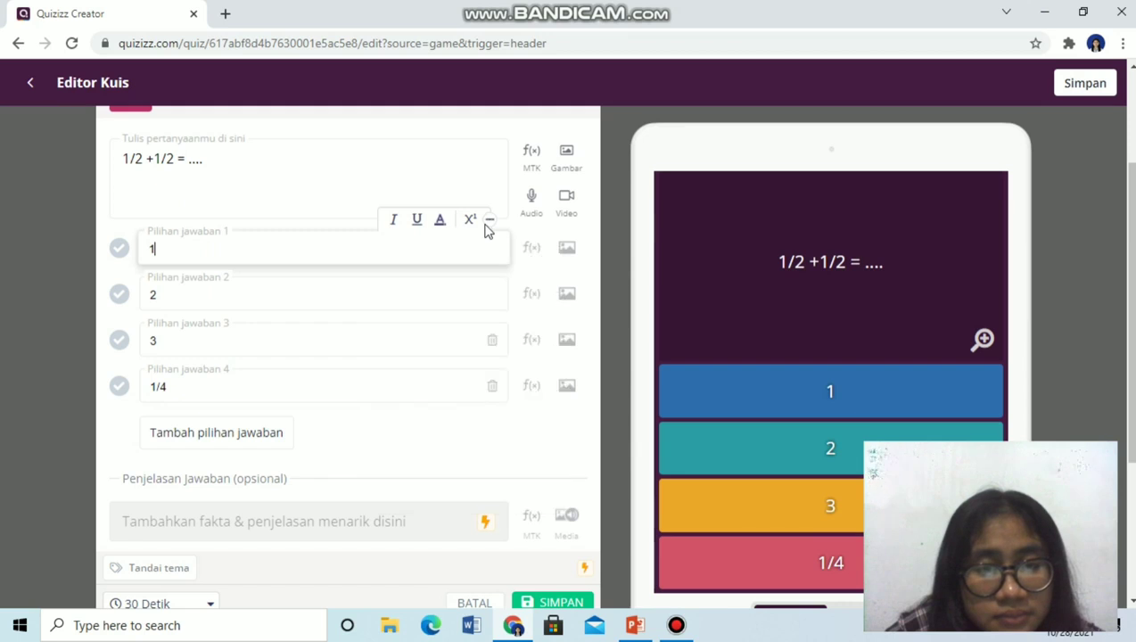
pyautogui.click(489, 225)
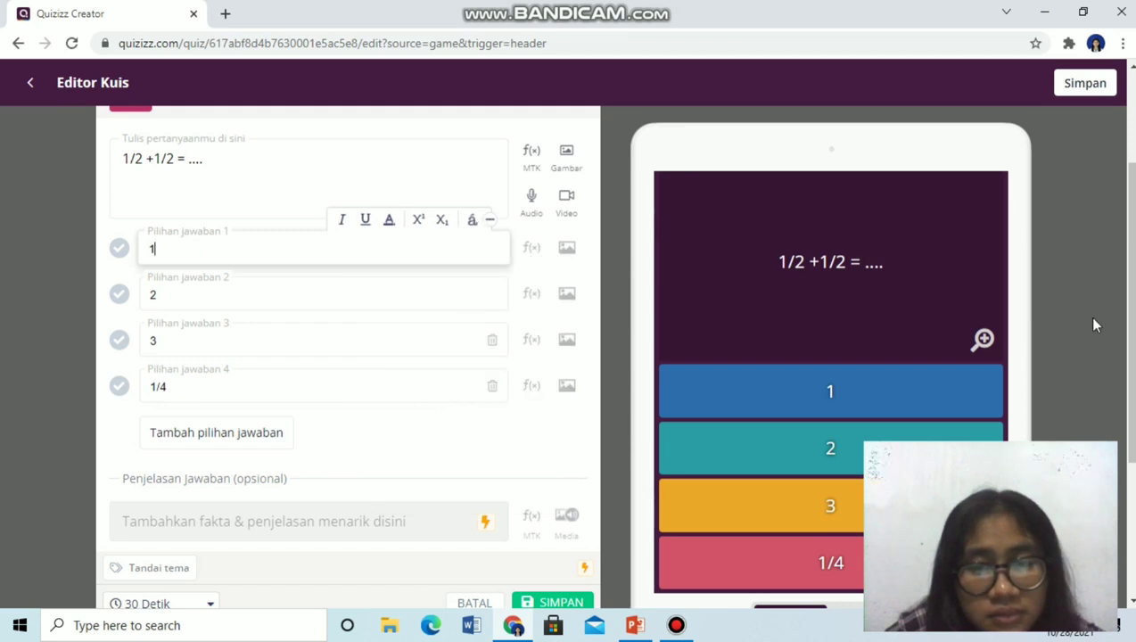
pyautogui.scroll(-3, 959, 390)
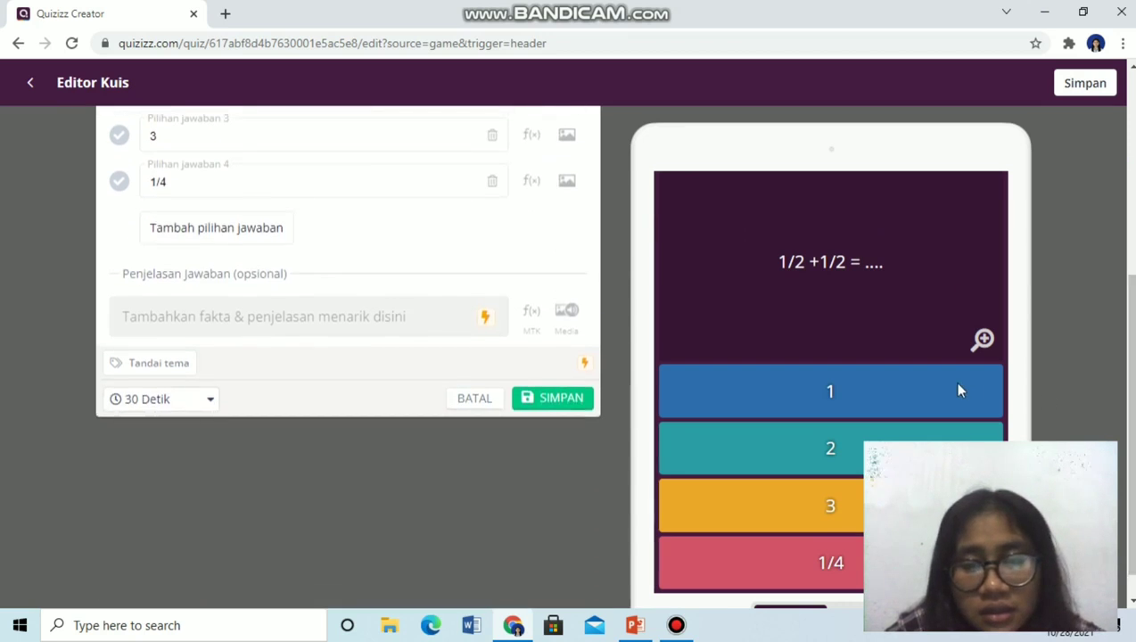
# Set the time limit for the 1/2 +1/2 question to 45 Detik.
pyautogui.rightClick(935, 399)
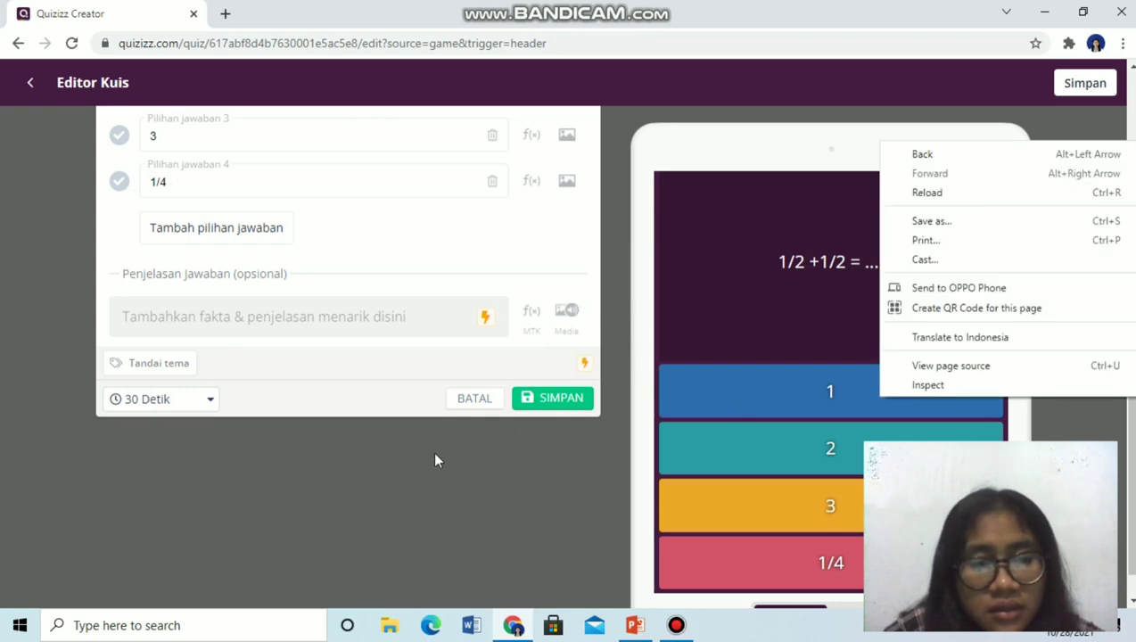
pyautogui.click(191, 401)
pyautogui.click(191, 402)
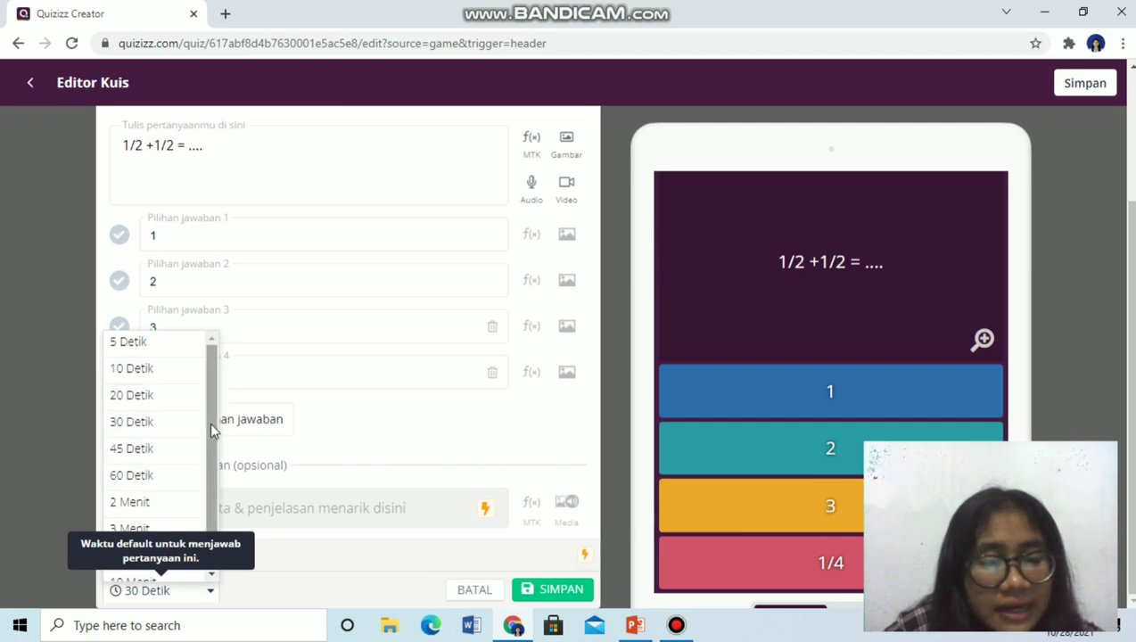
pyautogui.scroll(-2, 211, 431)
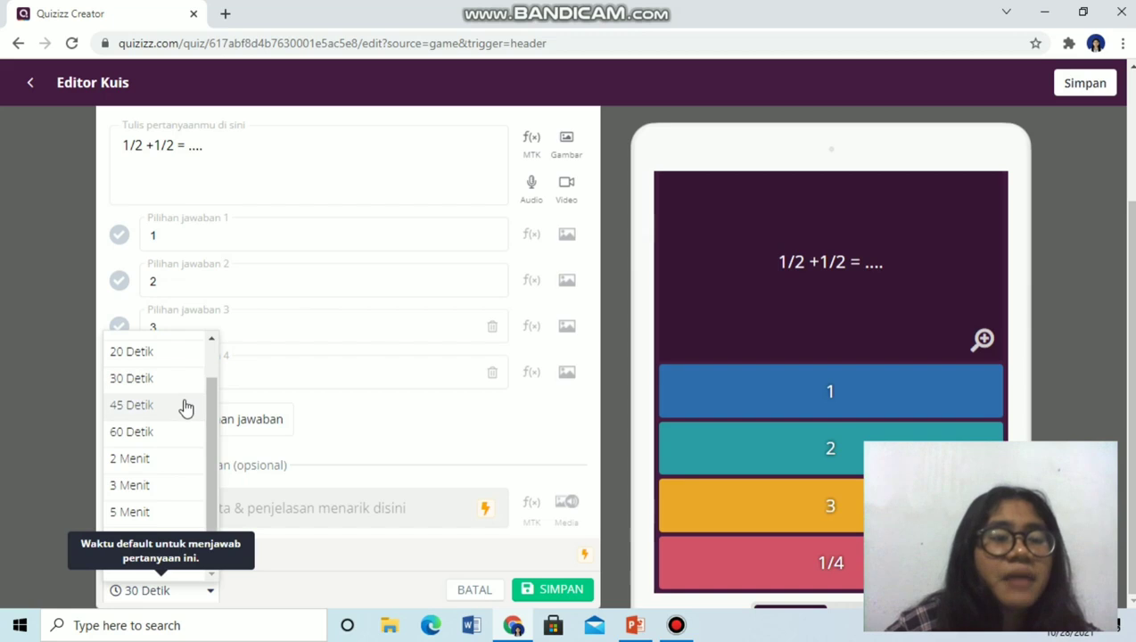
pyautogui.click(131, 405)
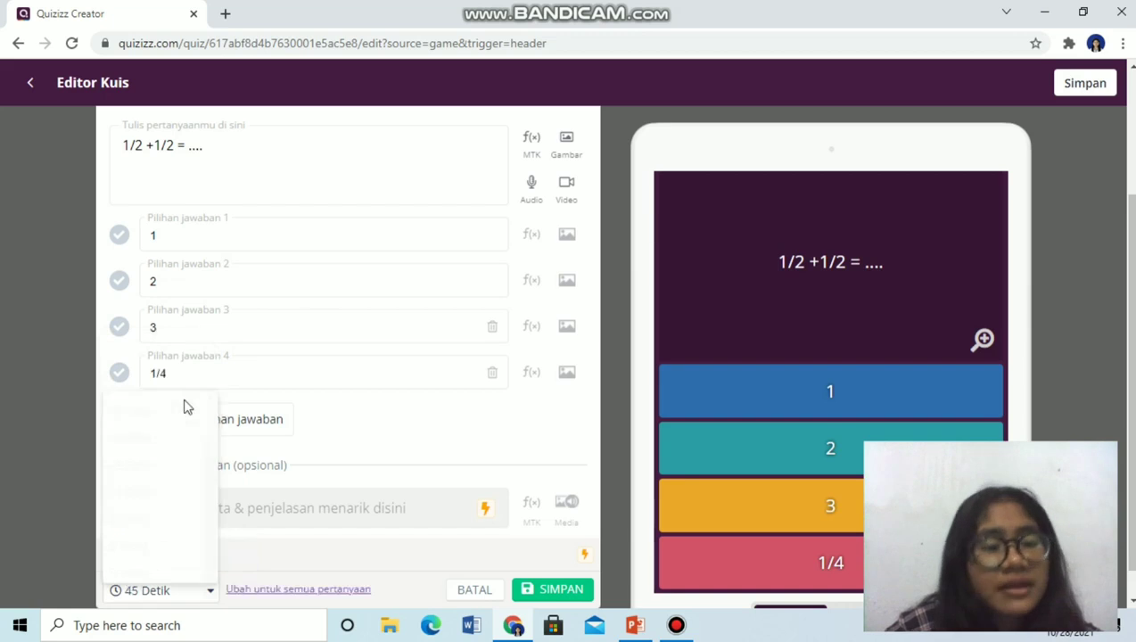
# Try to add an answer explanation to the question, then open the Super upgrade pricing page from the offer.
pyautogui.click(256, 515)
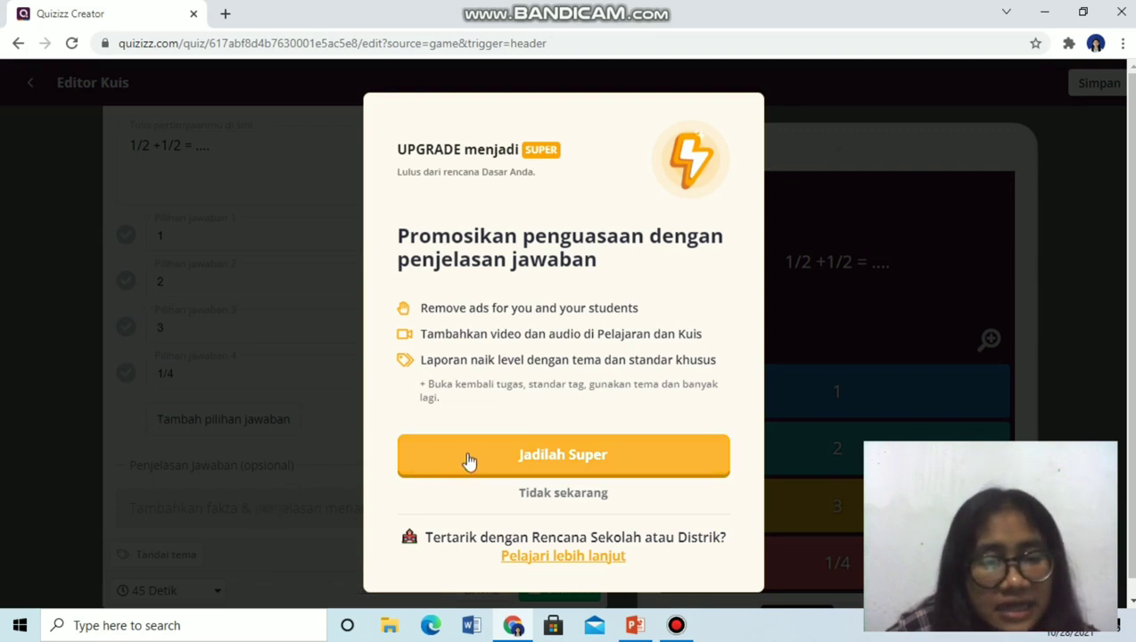
pyautogui.click(962, 241)
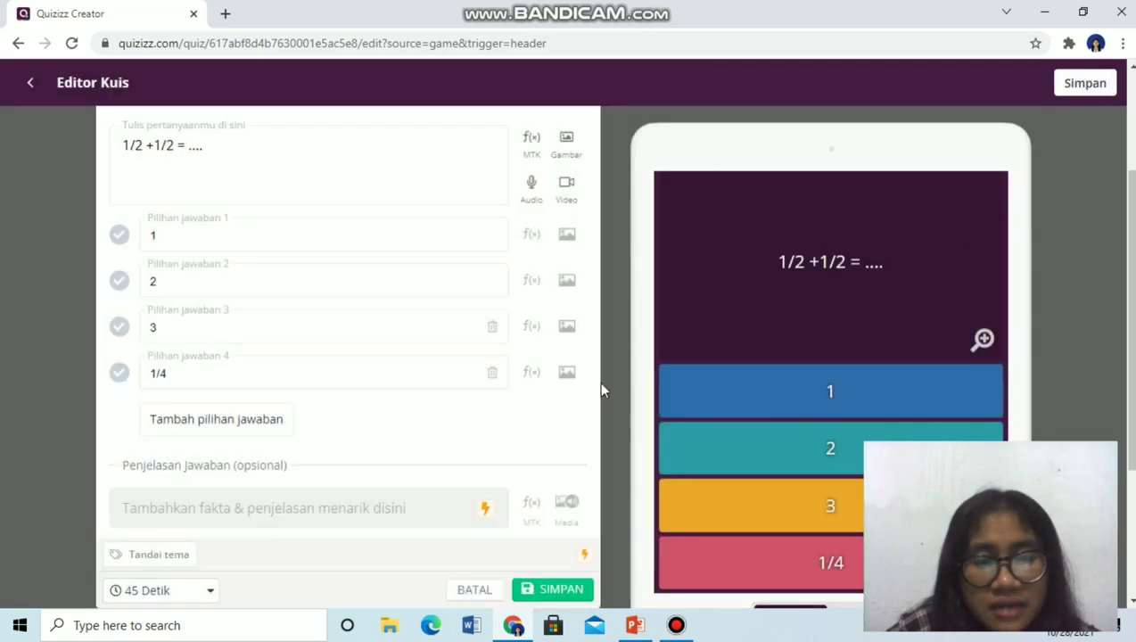
pyautogui.click(428, 509)
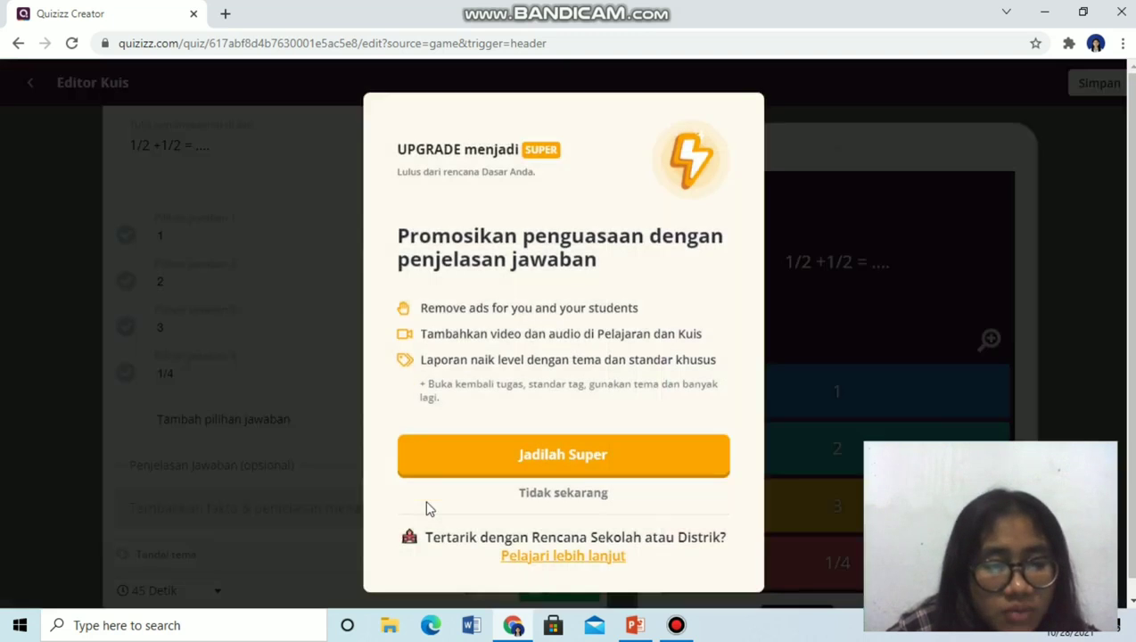
pyautogui.click(576, 466)
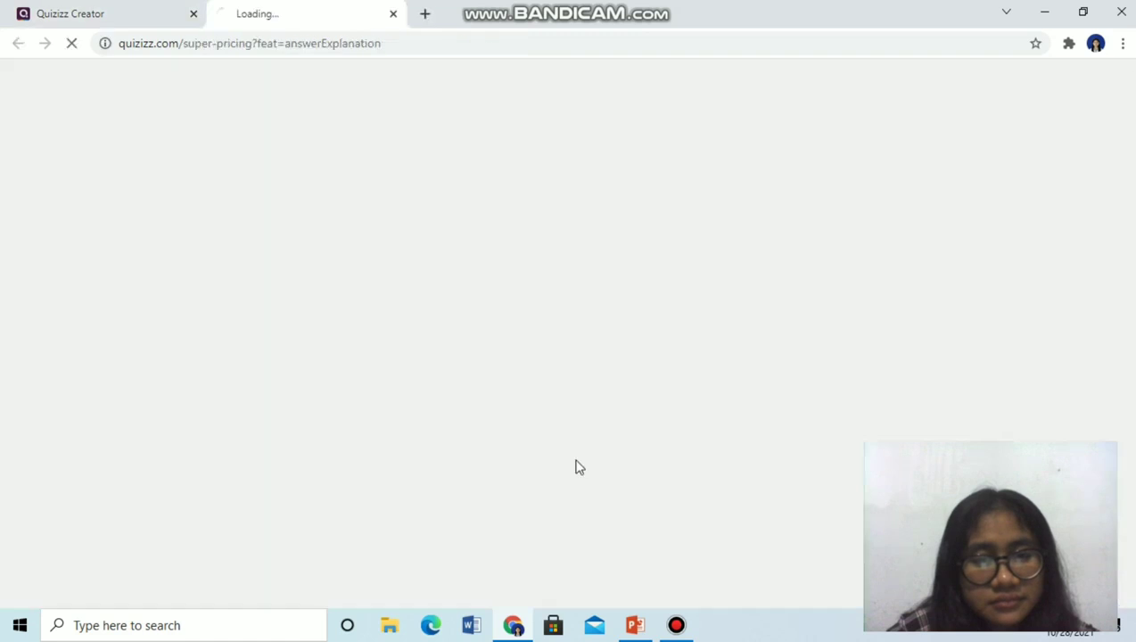
# View the Super plan's price and features once the pricing page loads, then return to the quiz editor.
pyautogui.click(99, 7)
pyautogui.click(222, 10)
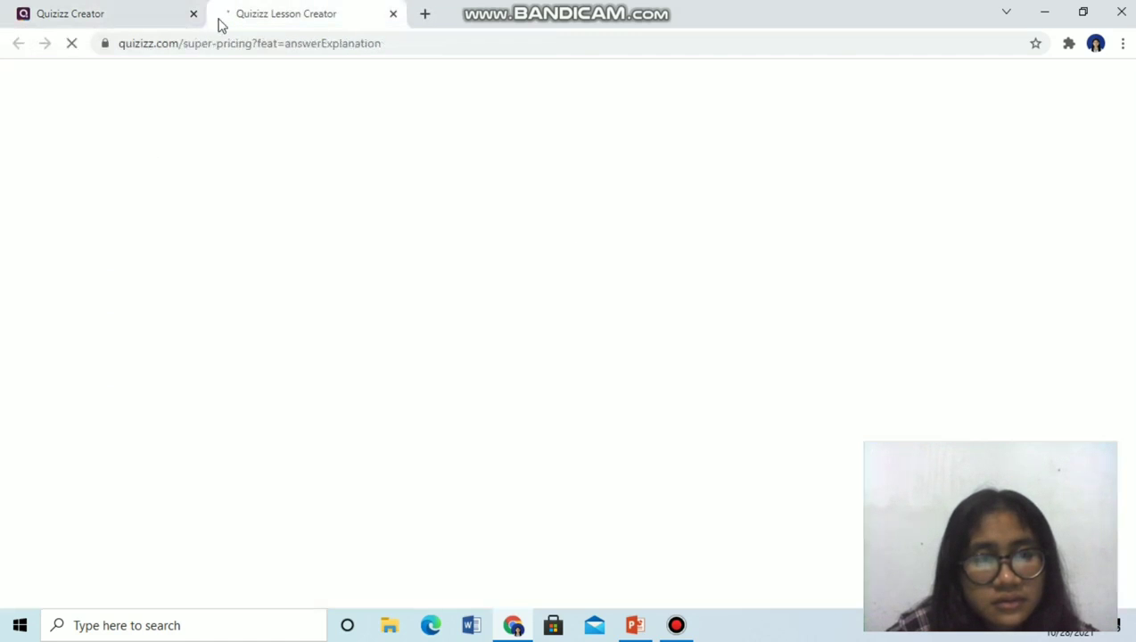
pyautogui.click(101, 8)
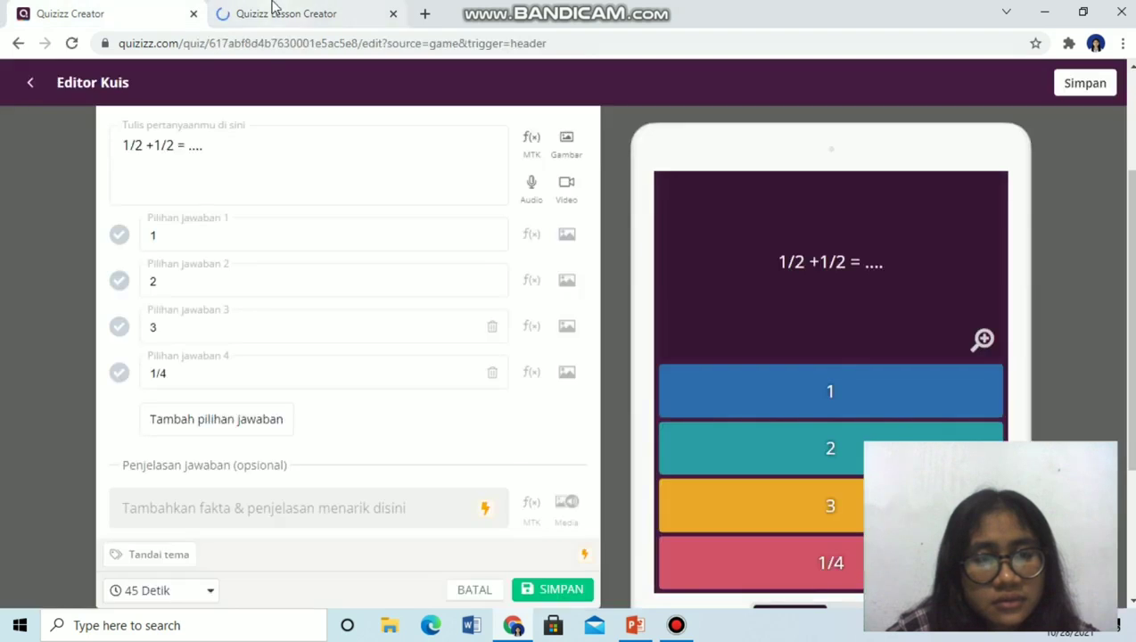
pyautogui.click(273, 7)
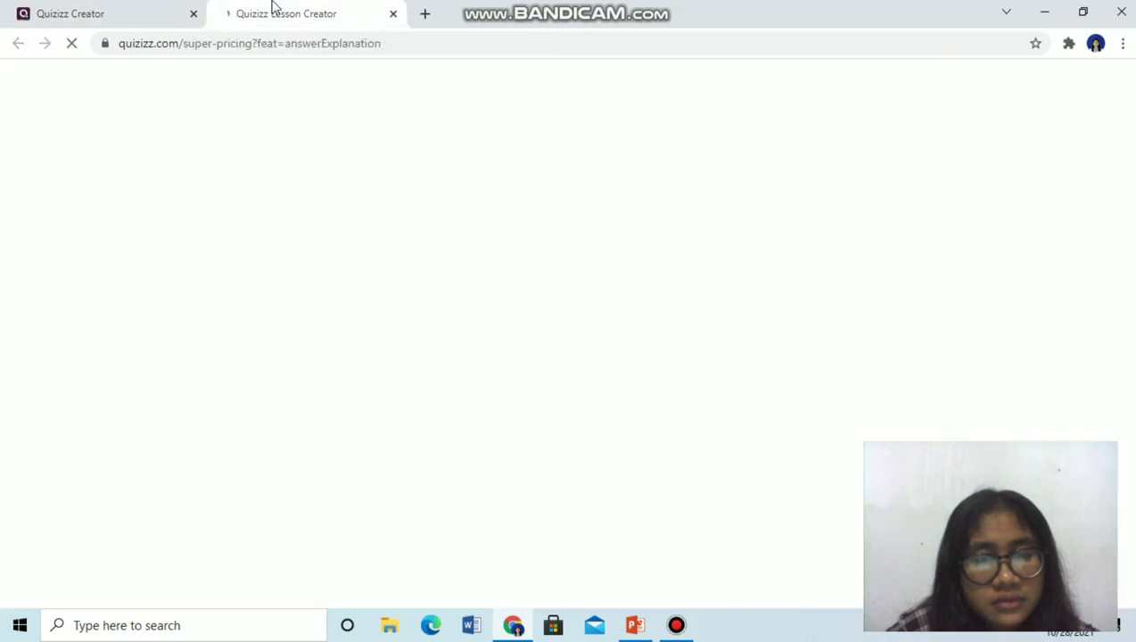
pyautogui.click(175, 9)
pyautogui.rightClick(281, 515)
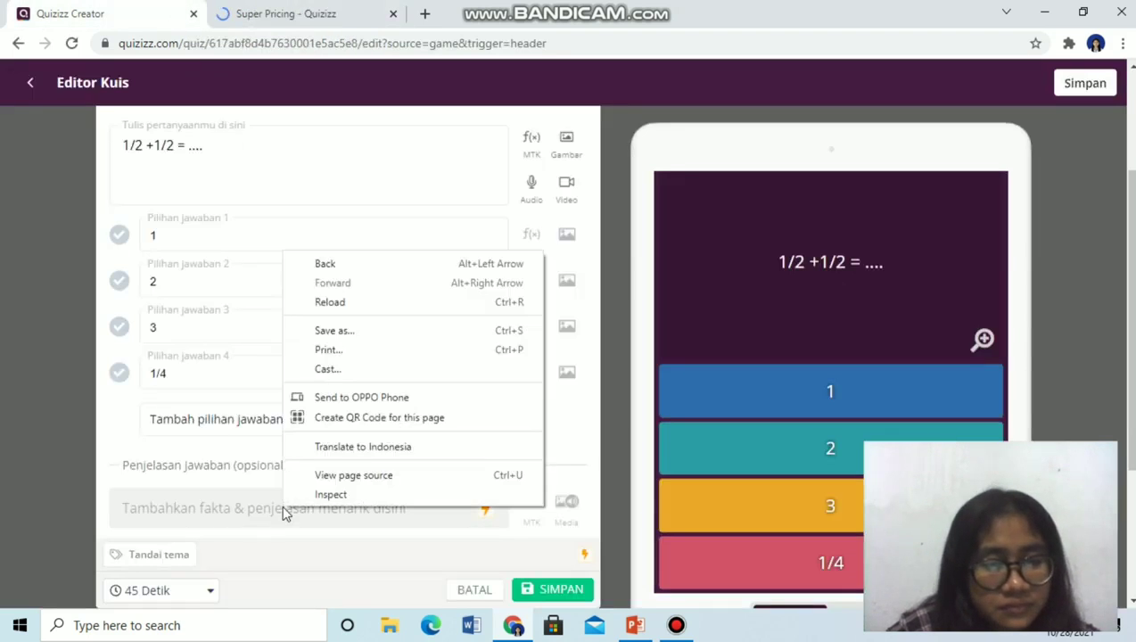
pyautogui.click(548, 522)
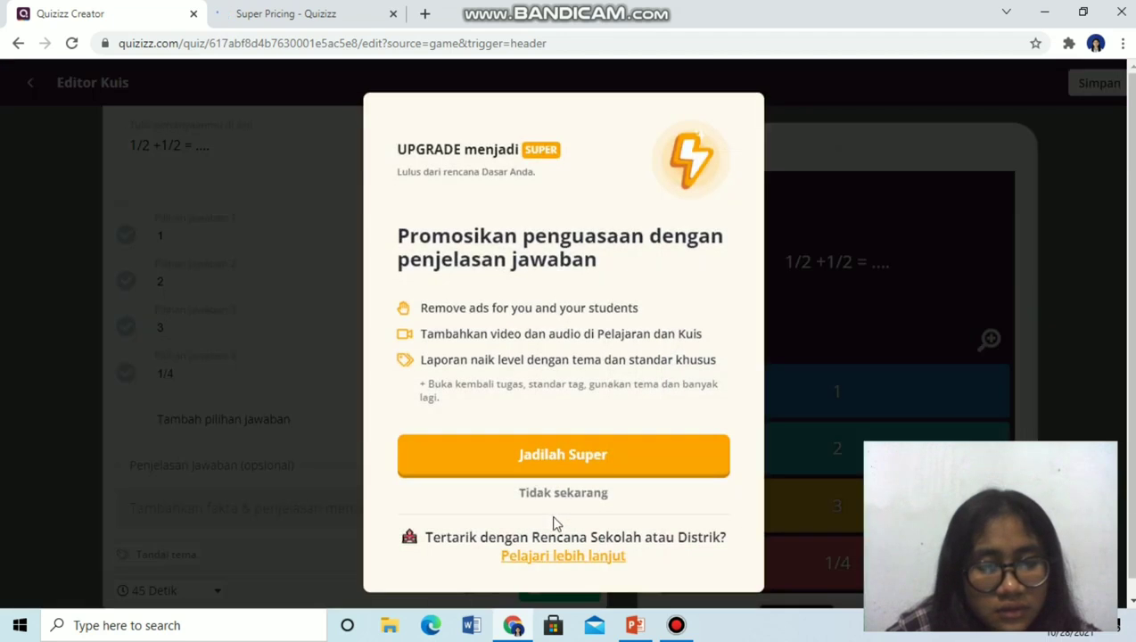
pyautogui.click(303, 9)
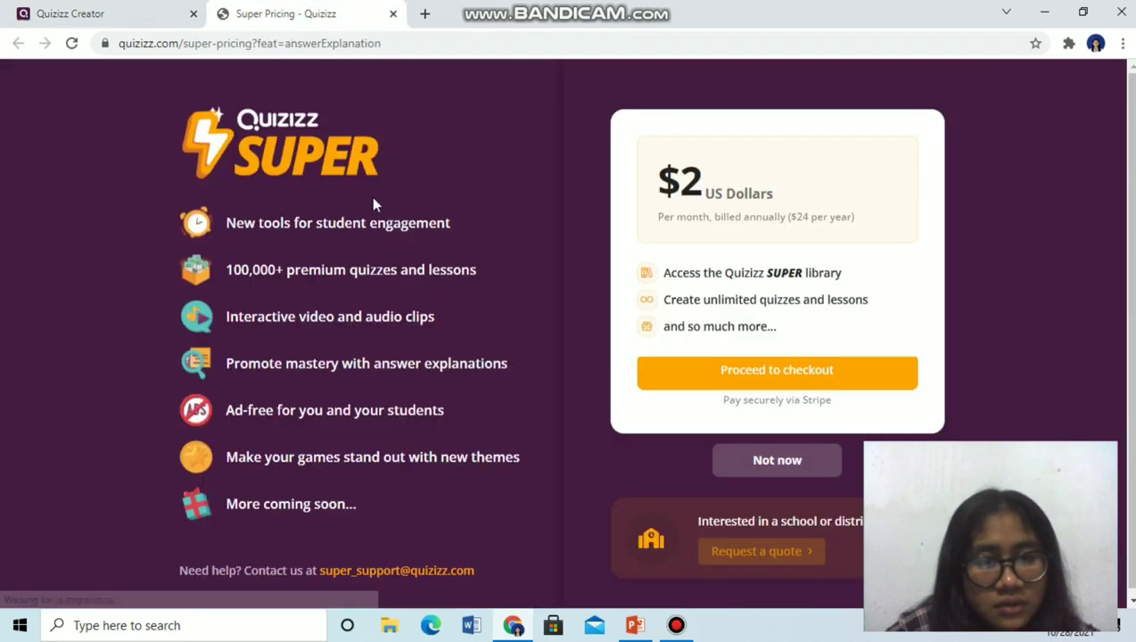
pyautogui.click(106, 10)
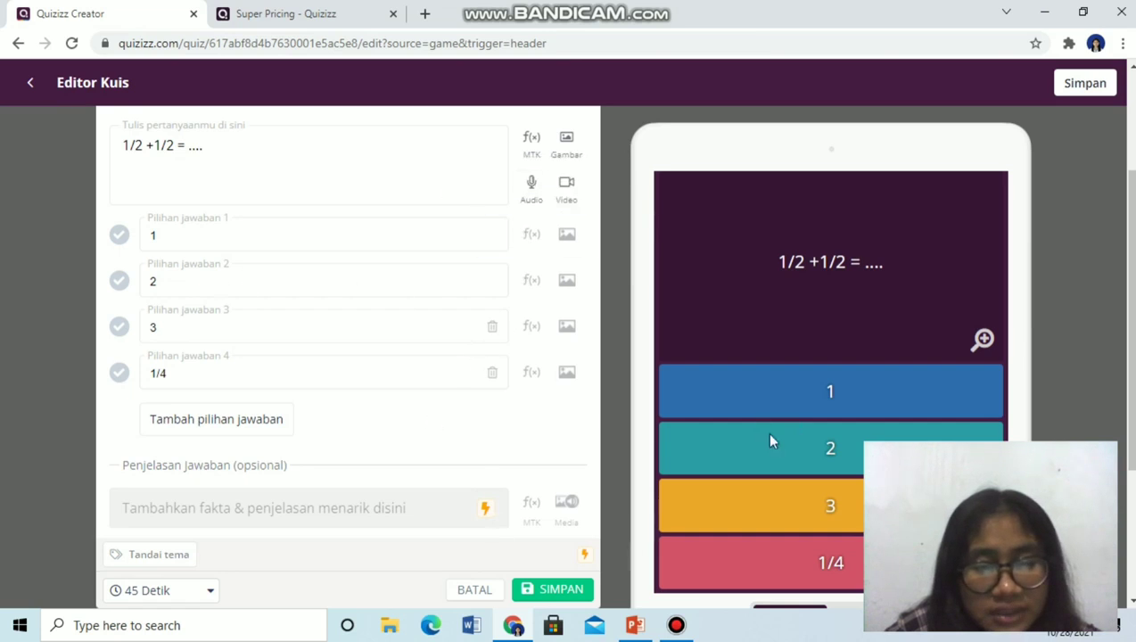
# Mark the first answer option, 1, as the correct answer to the question.
pyautogui.scroll(-3, 1082, 335)
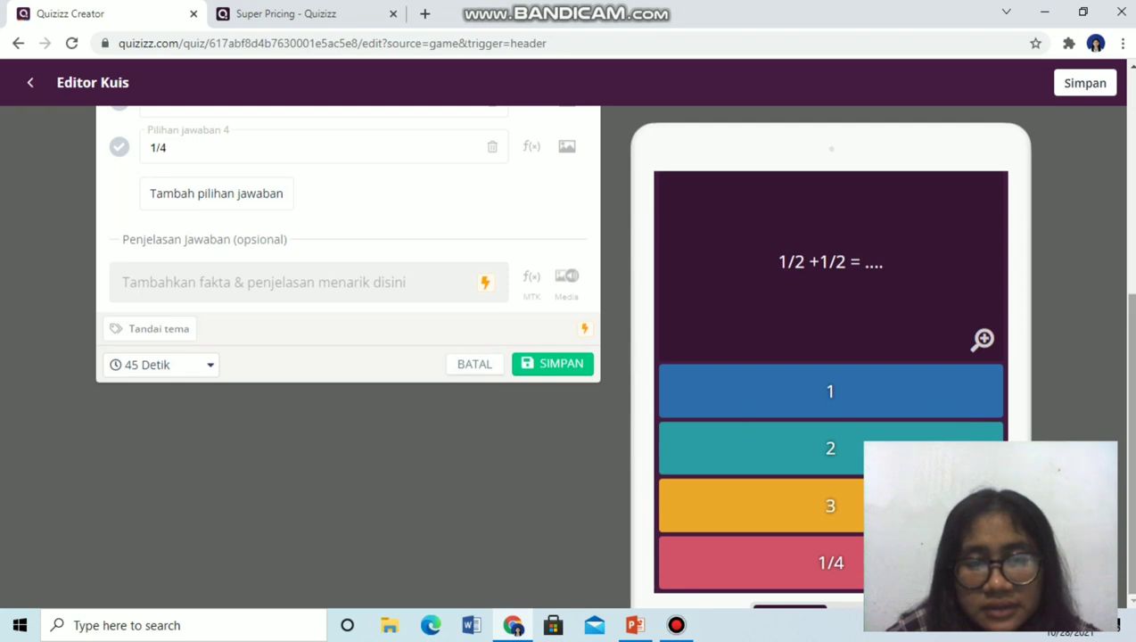
pyautogui.scroll(3, 1122, 250)
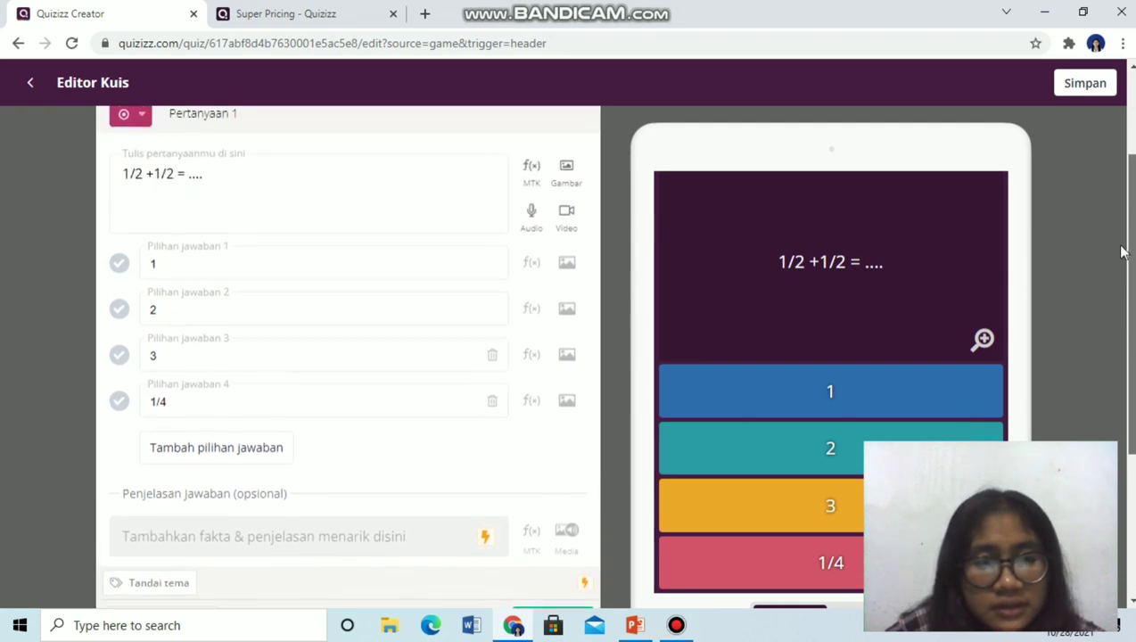
pyautogui.click(382, 176)
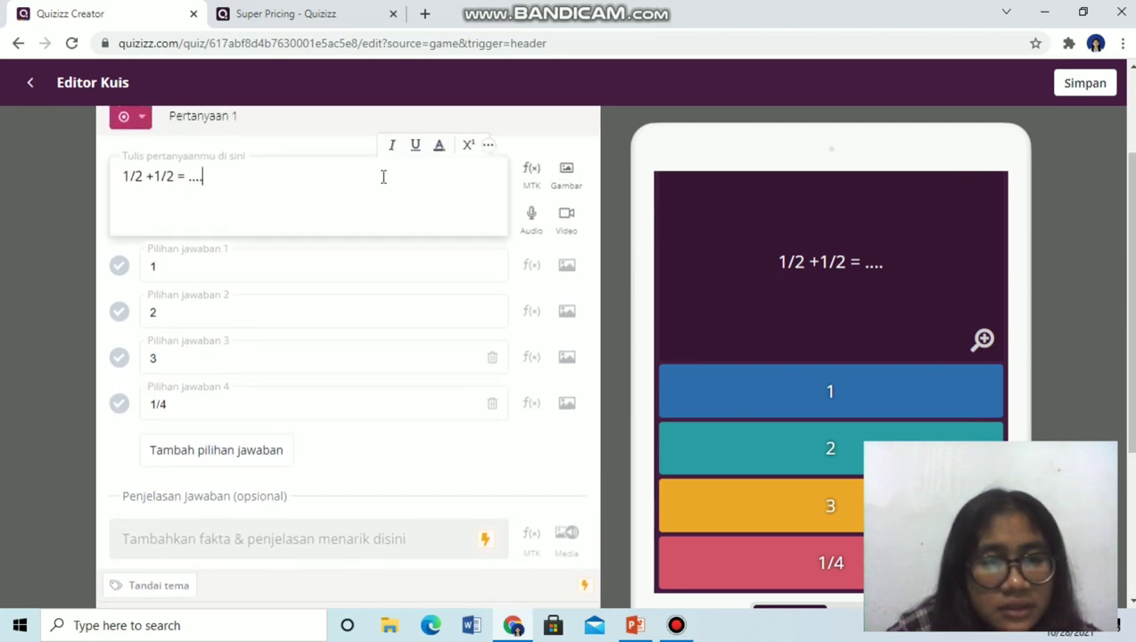
pyautogui.click(432, 385)
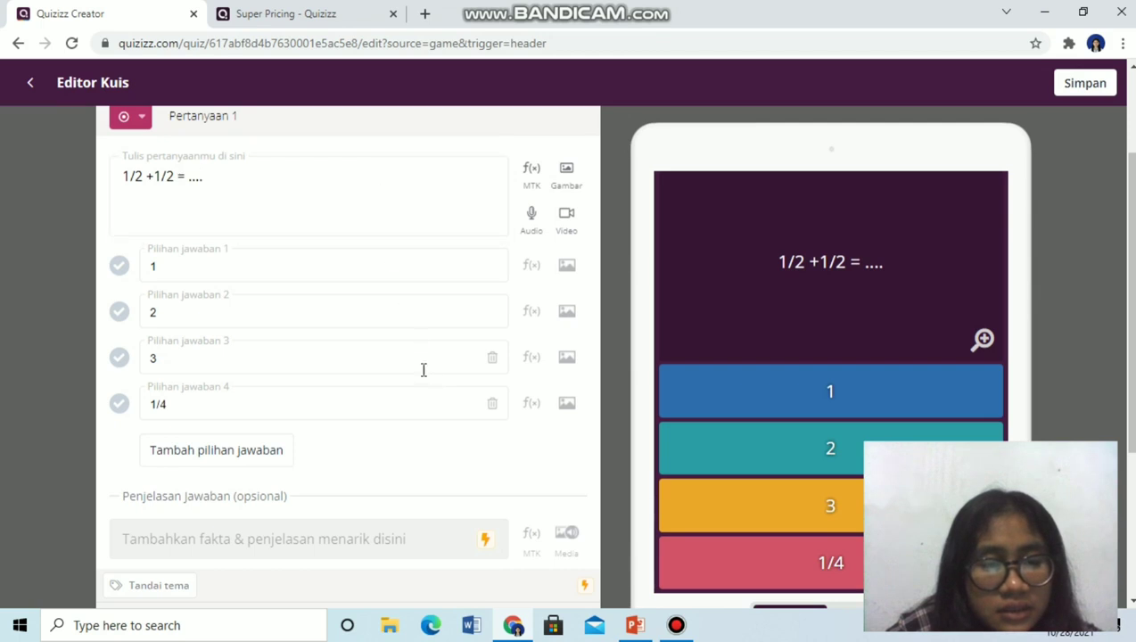
pyautogui.doubleClick(389, 272)
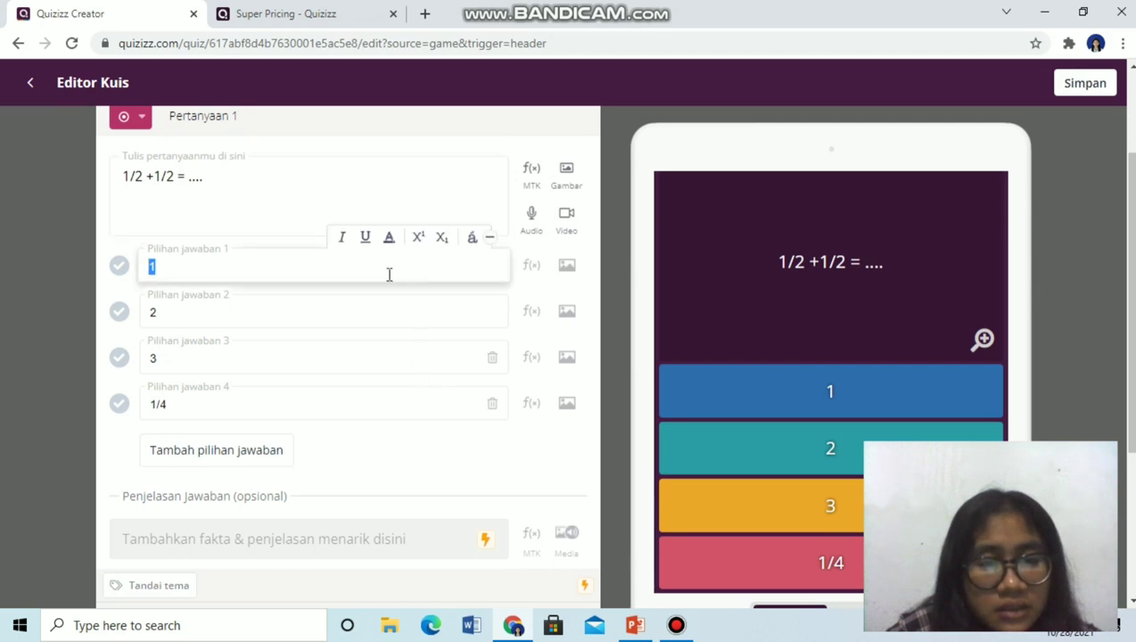
pyautogui.click(120, 270)
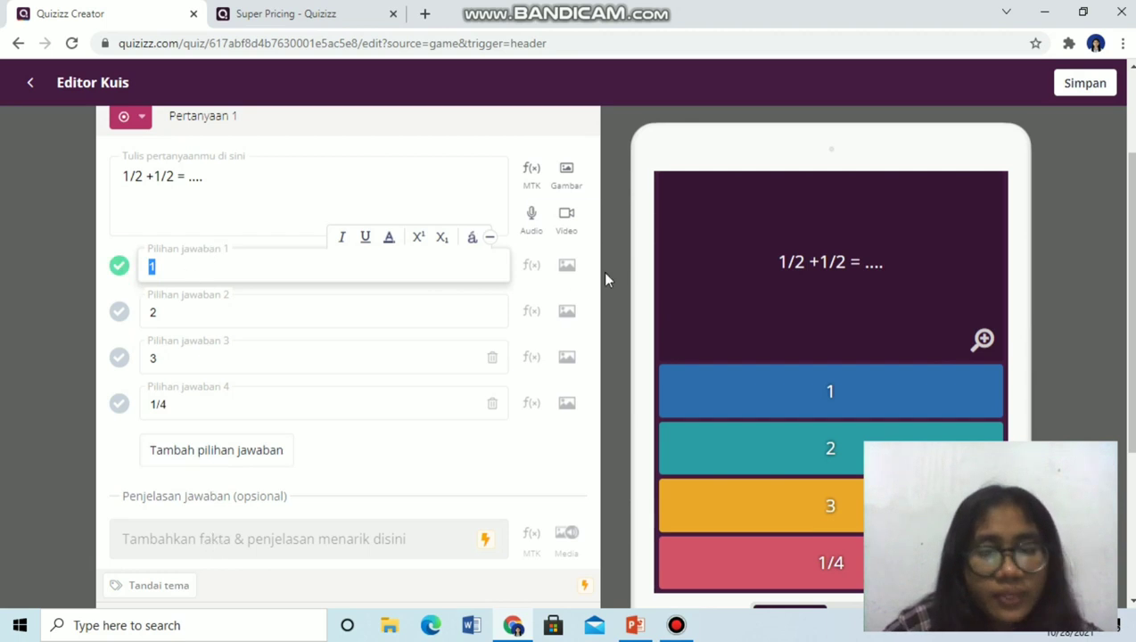
# Review the answer explanation area and revisit the Super pricing page, then go back to the question.
pyautogui.scroll(-2, 431, 407)
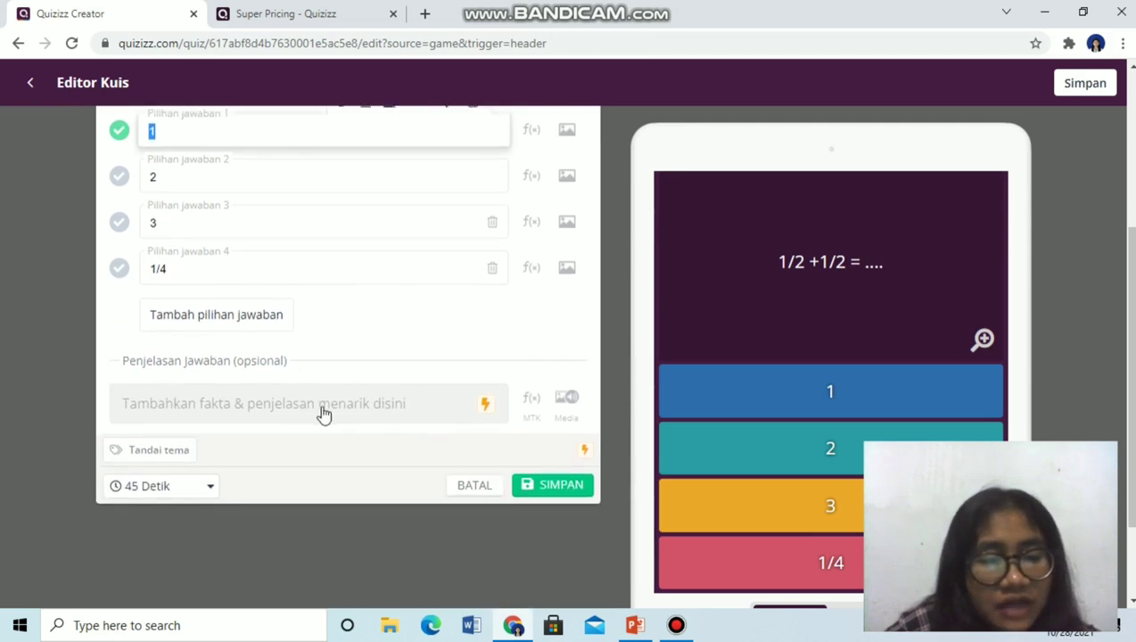
pyautogui.click(297, 11)
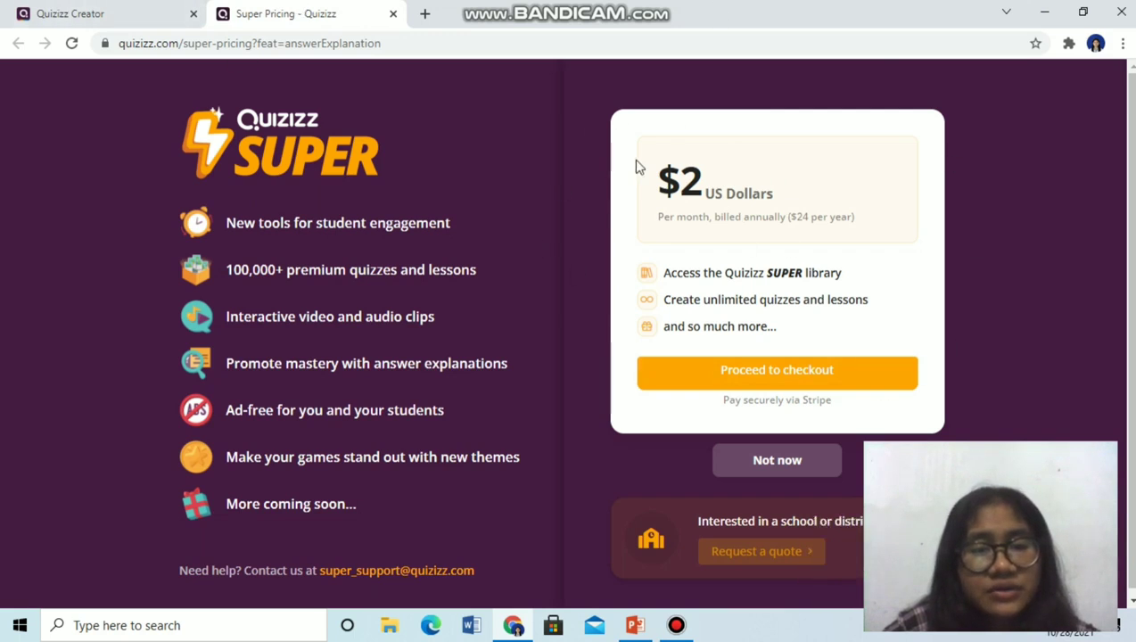
pyautogui.click(90, 11)
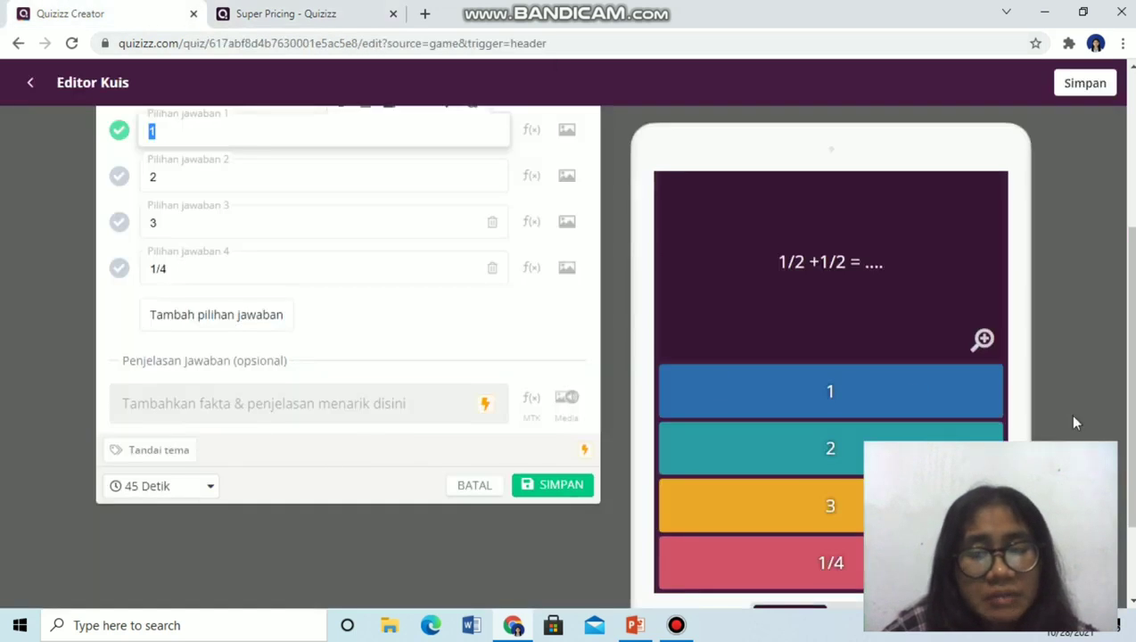
pyautogui.moveTo(1128, 449)
pyautogui.mouseDown()
pyautogui.moveTo(1128, 512)
pyautogui.moveTo(1128, 438)
pyautogui.mouseUp()
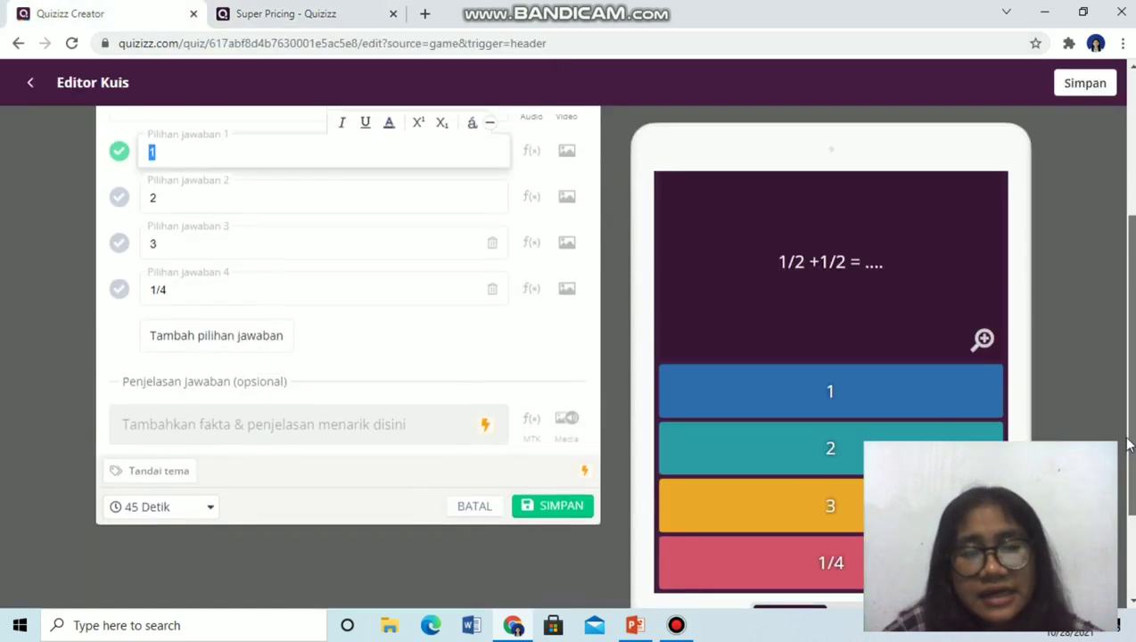
pyautogui.scroll(3, 1092, 274)
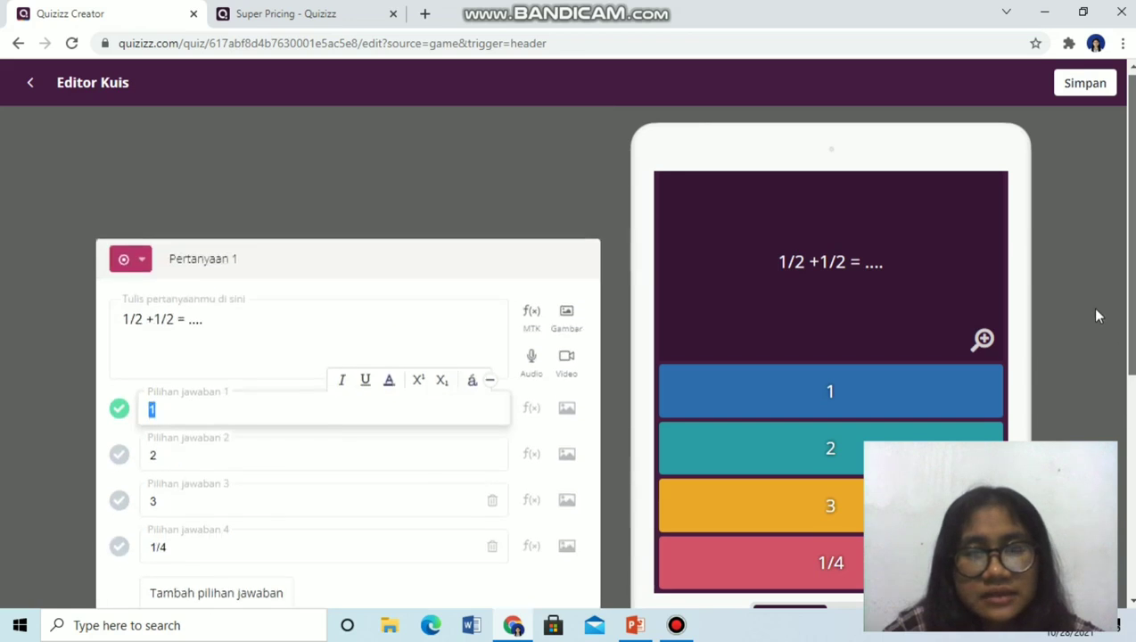
pyautogui.click(234, 13)
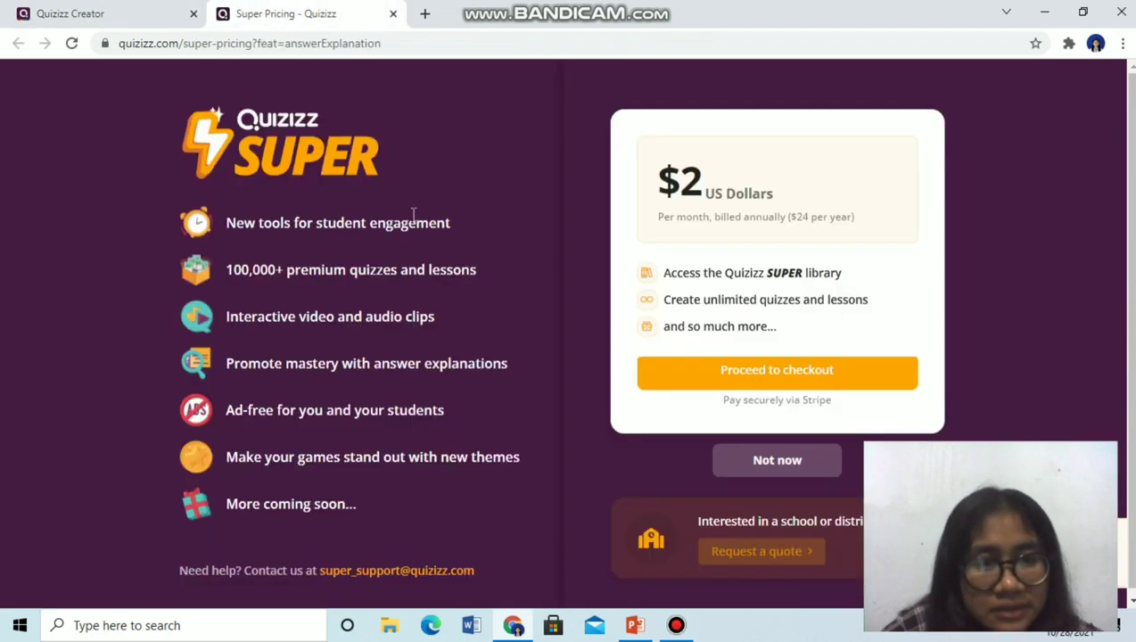
pyautogui.click(128, 8)
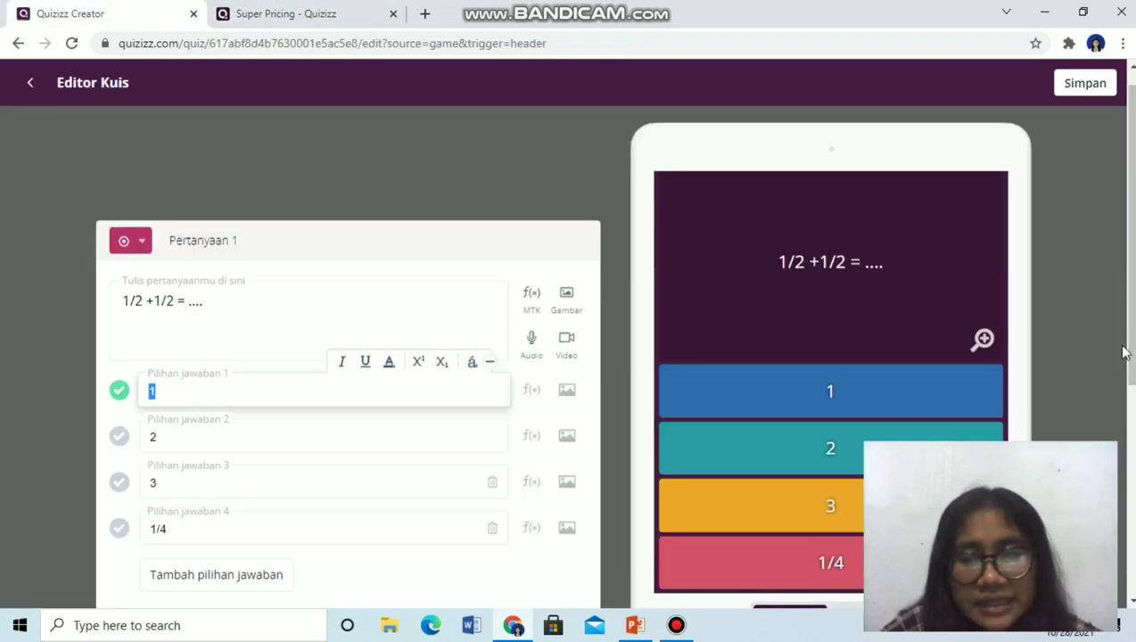
# Save question 1 to the quiz.
pyautogui.scroll(-3, 1124, 353)
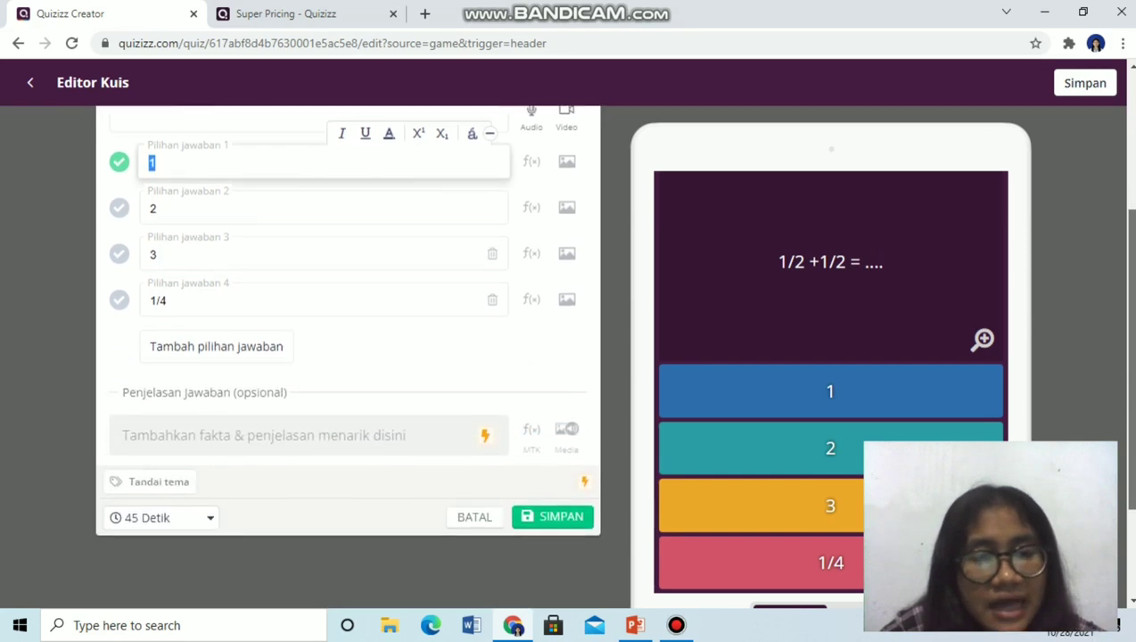
pyautogui.moveTo(1132, 353); pyautogui.dragTo(1132, 352)
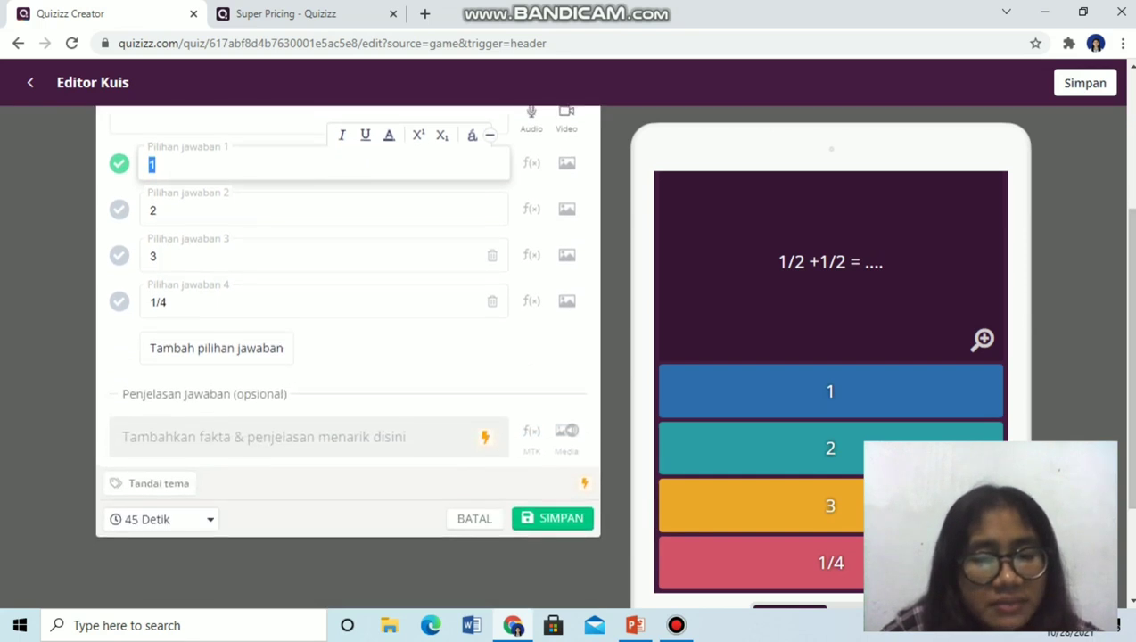
pyautogui.click(577, 523)
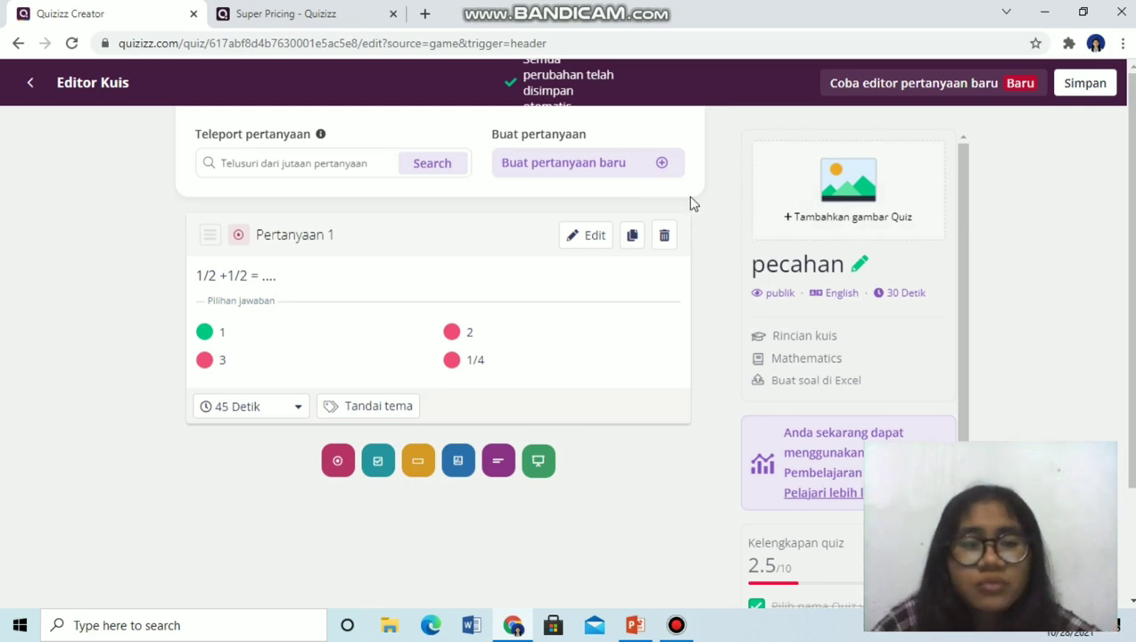
# Create a second multiple-choice question with the text "2/4 +2/4 = .....".
pyautogui.click(648, 167)
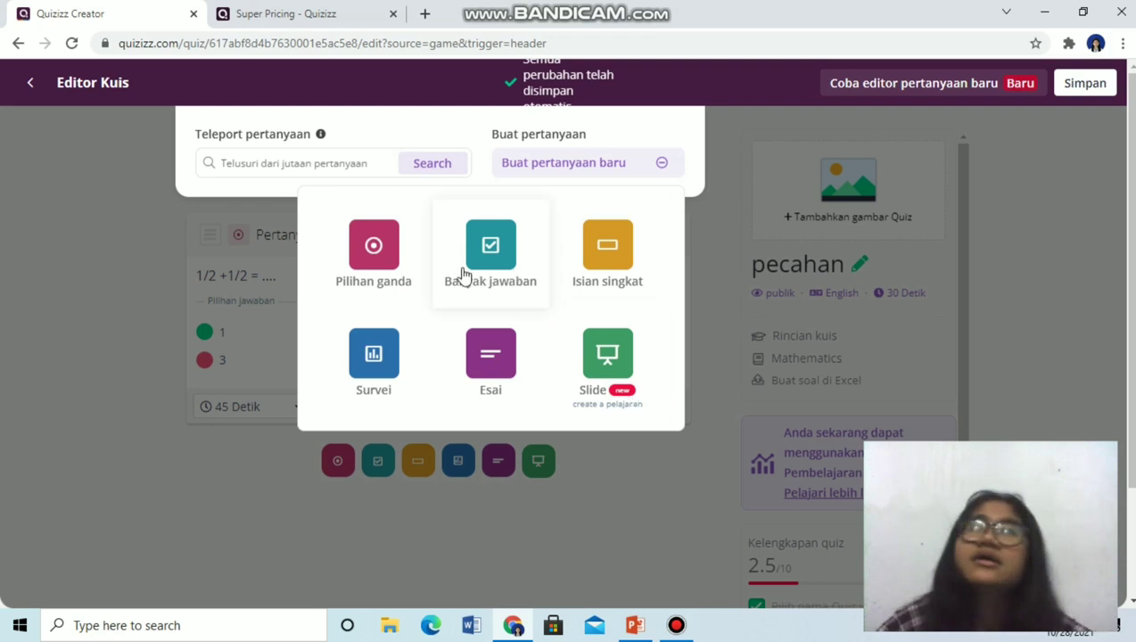
pyautogui.click(356, 245)
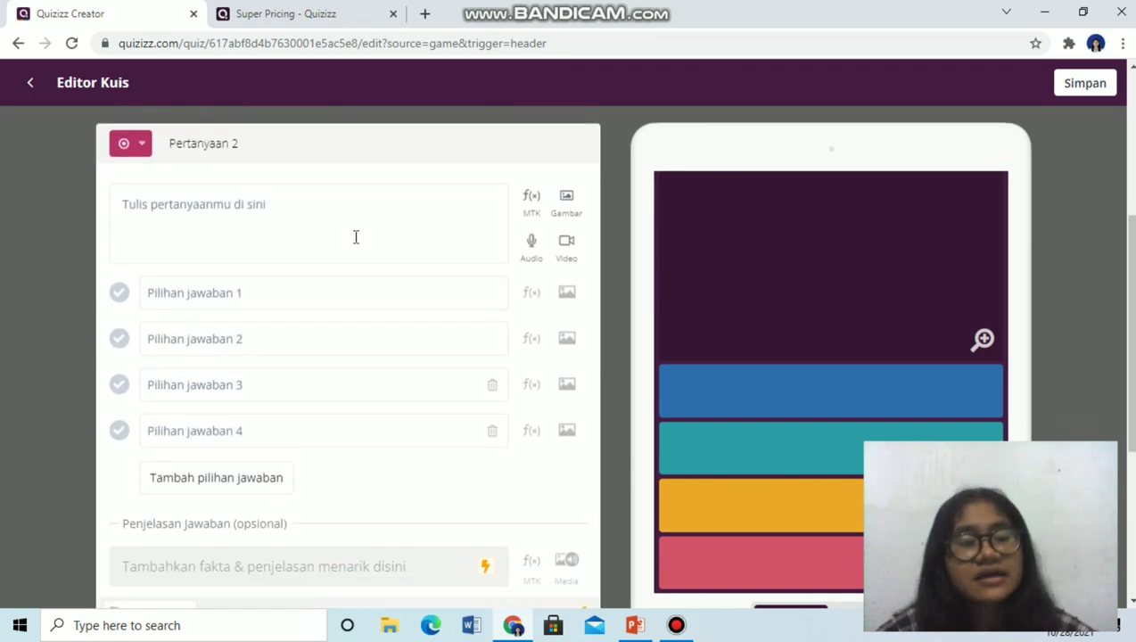
pyautogui.click(325, 208)
pyautogui.write('2')
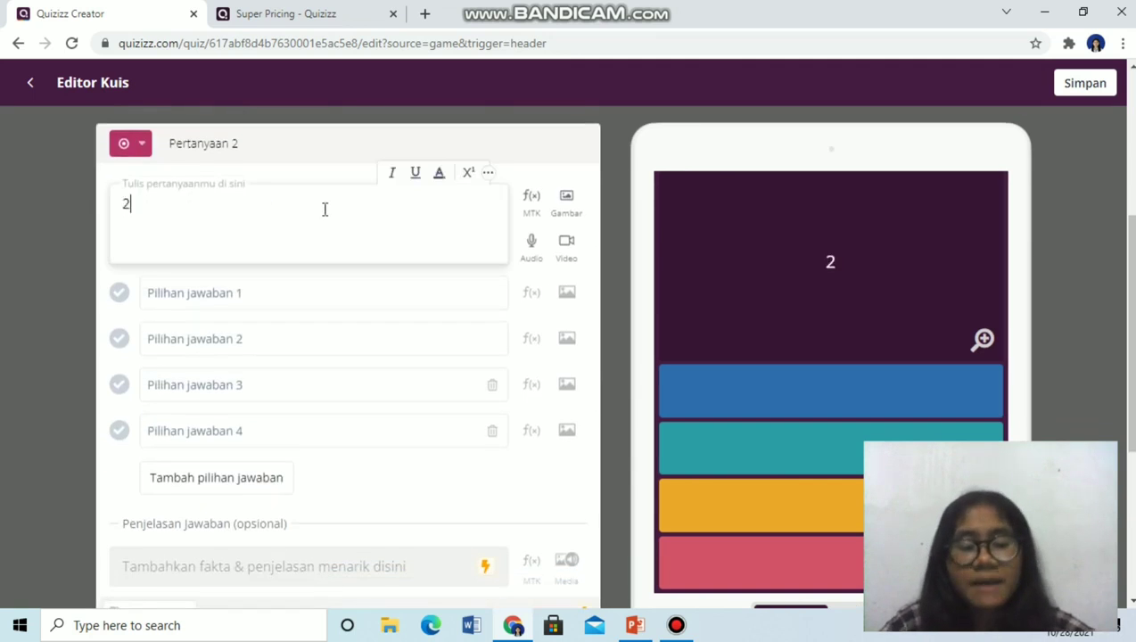
pyautogui.write('/4')
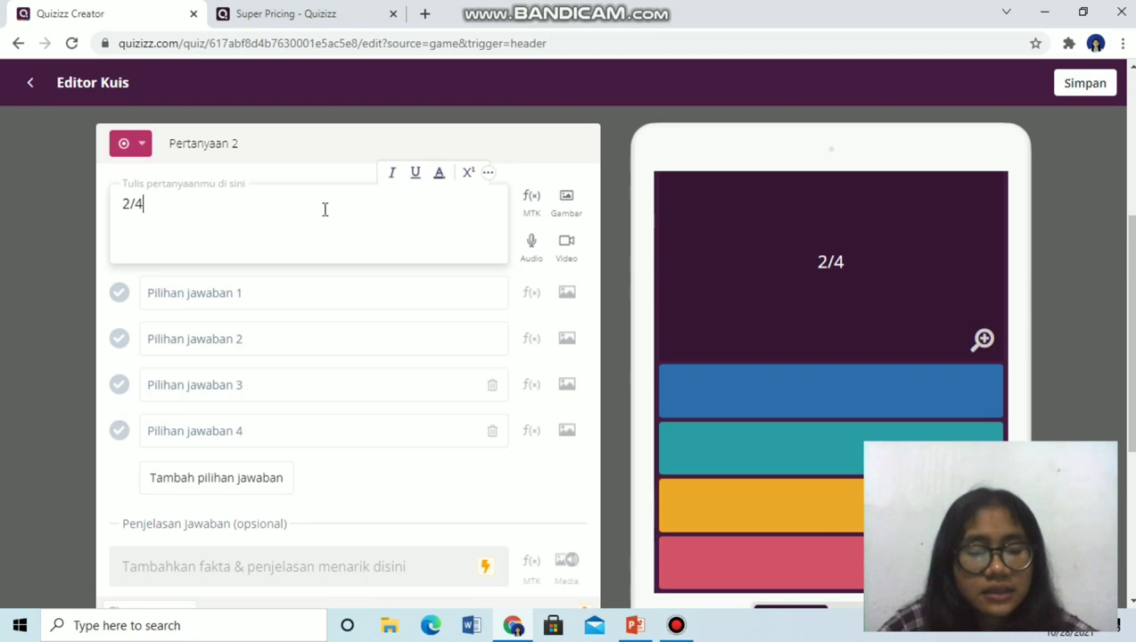
pyautogui.write(' +2')
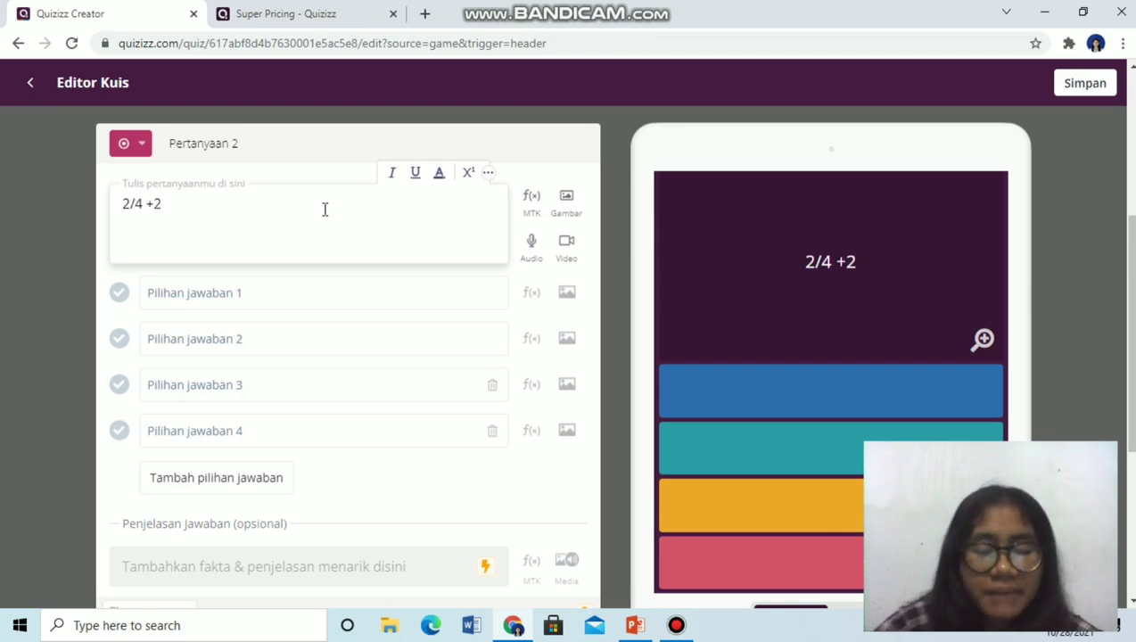
pyautogui.write('/4 =')
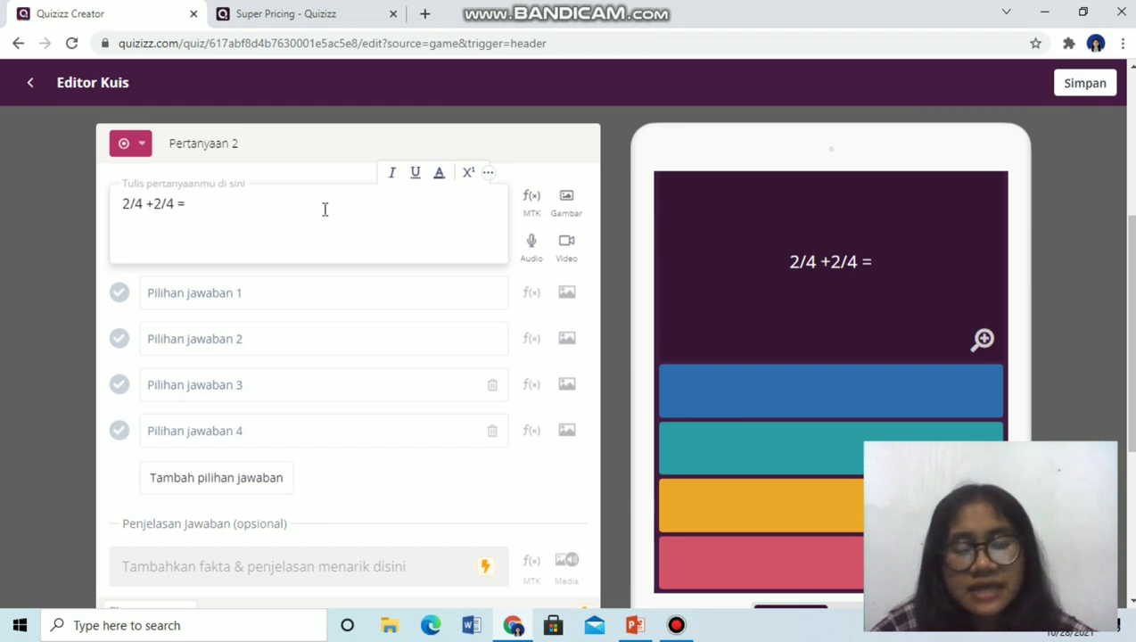
pyautogui.write('.....')
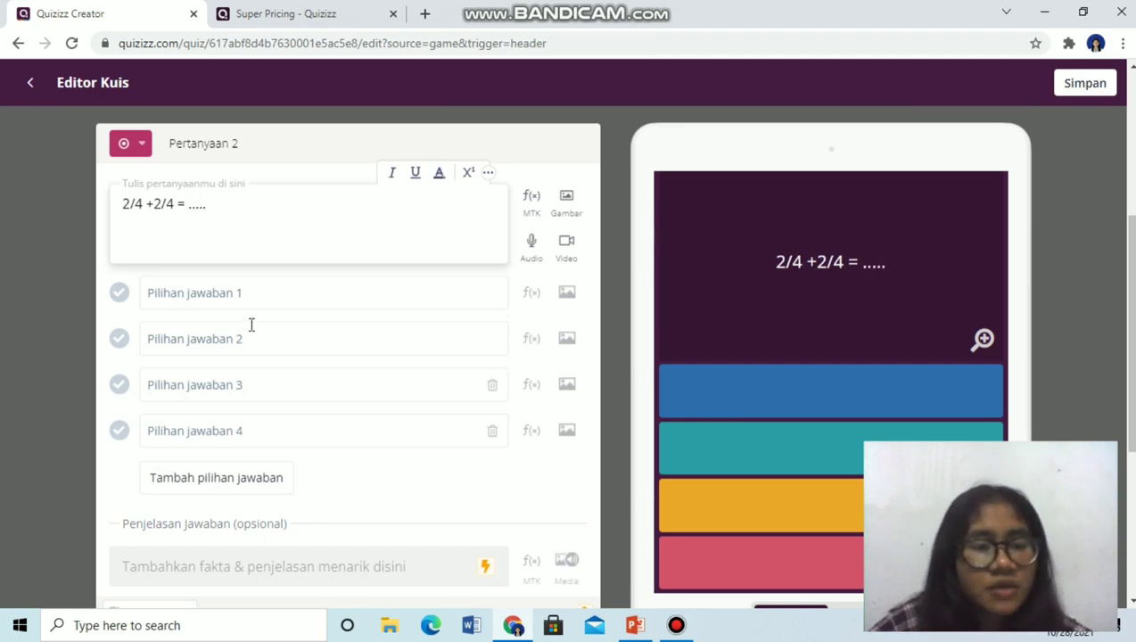
# Fill the four answer options in order with 1/2, 1, 4/8 and 4, and mark 1 as the correct answer.
pyautogui.click(254, 331)
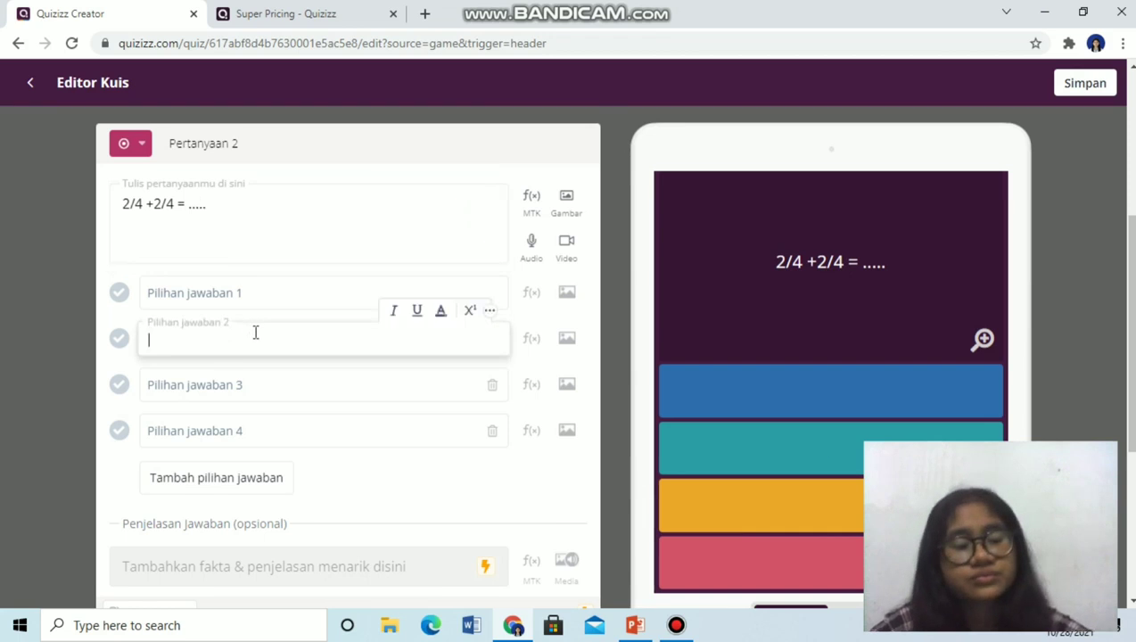
pyautogui.write('1')
pyautogui.click(411, 246)
pyautogui.write('1/2')
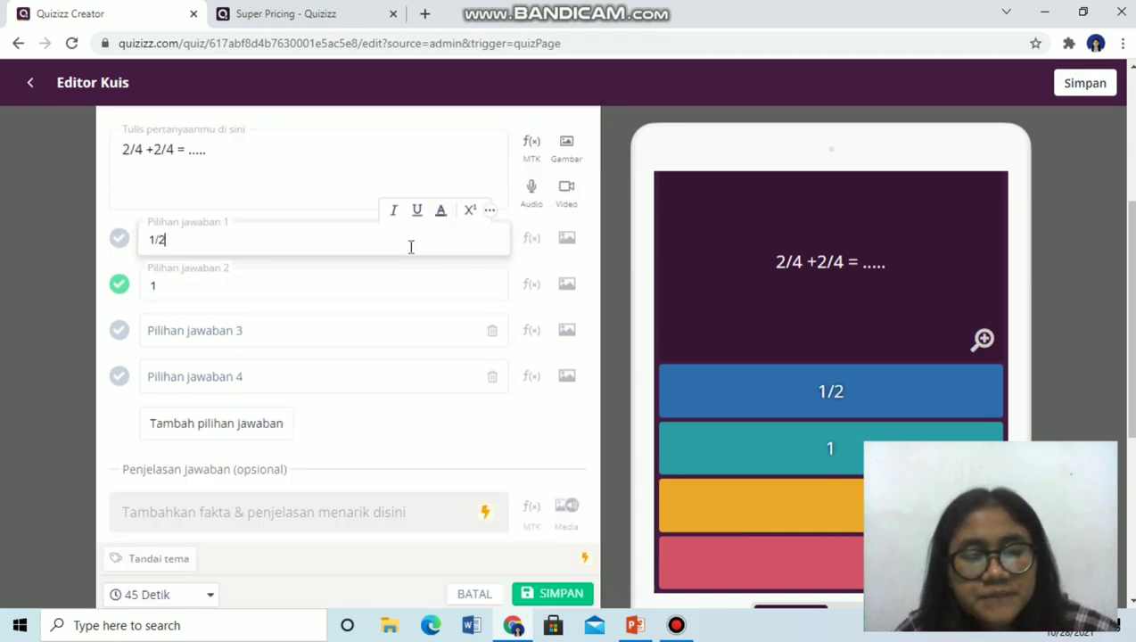
pyautogui.click(298, 344)
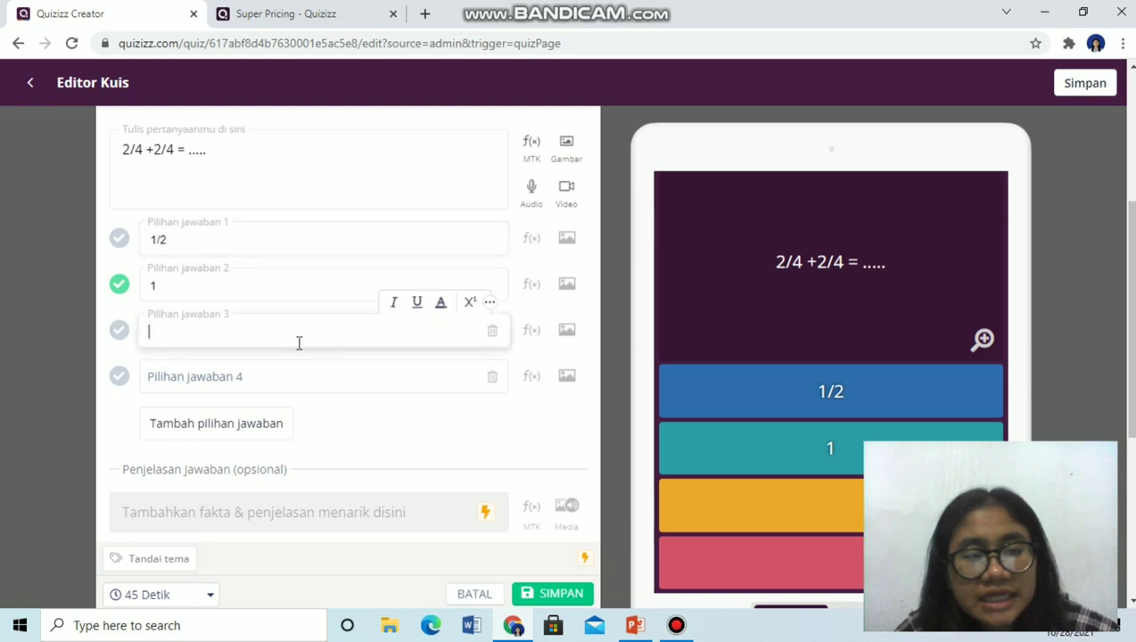
pyautogui.write('4/')
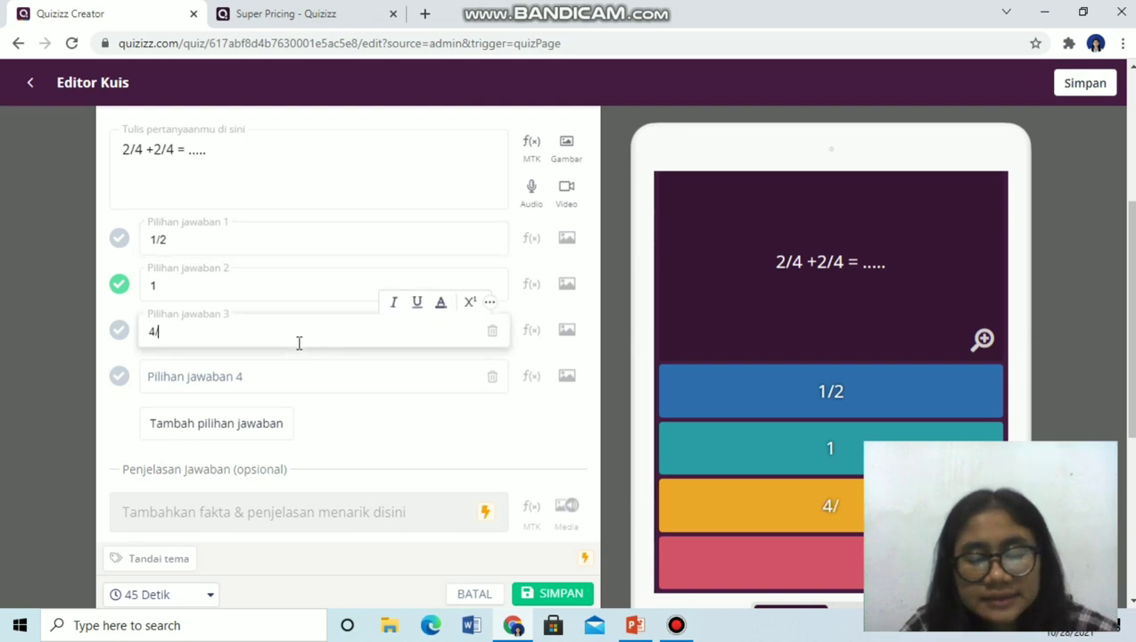
pyautogui.write('8')
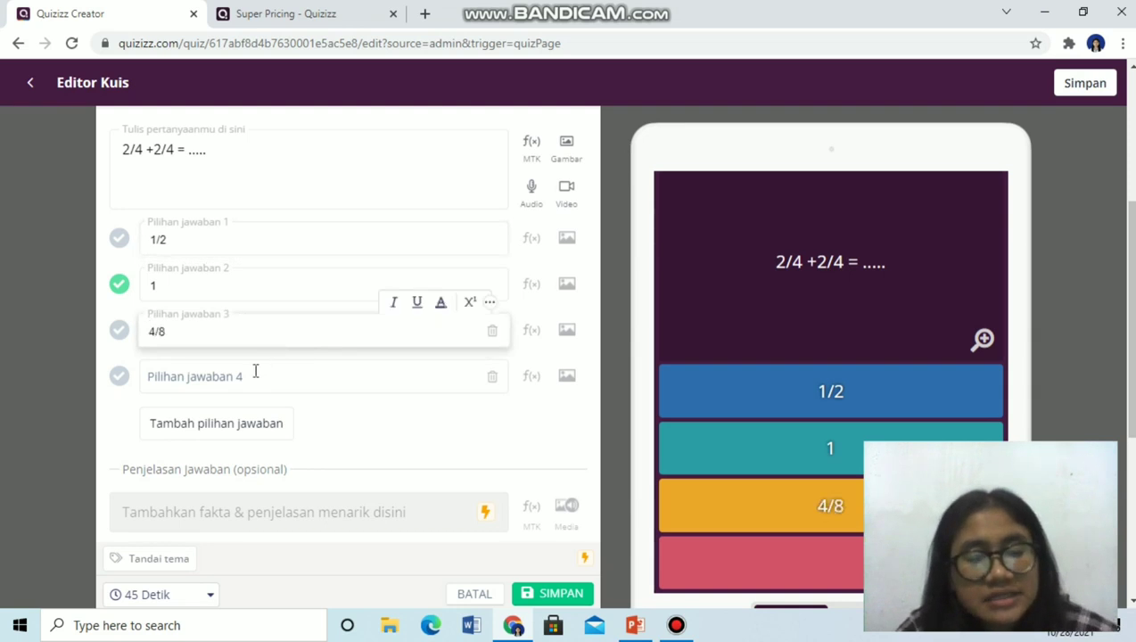
pyautogui.click(255, 378)
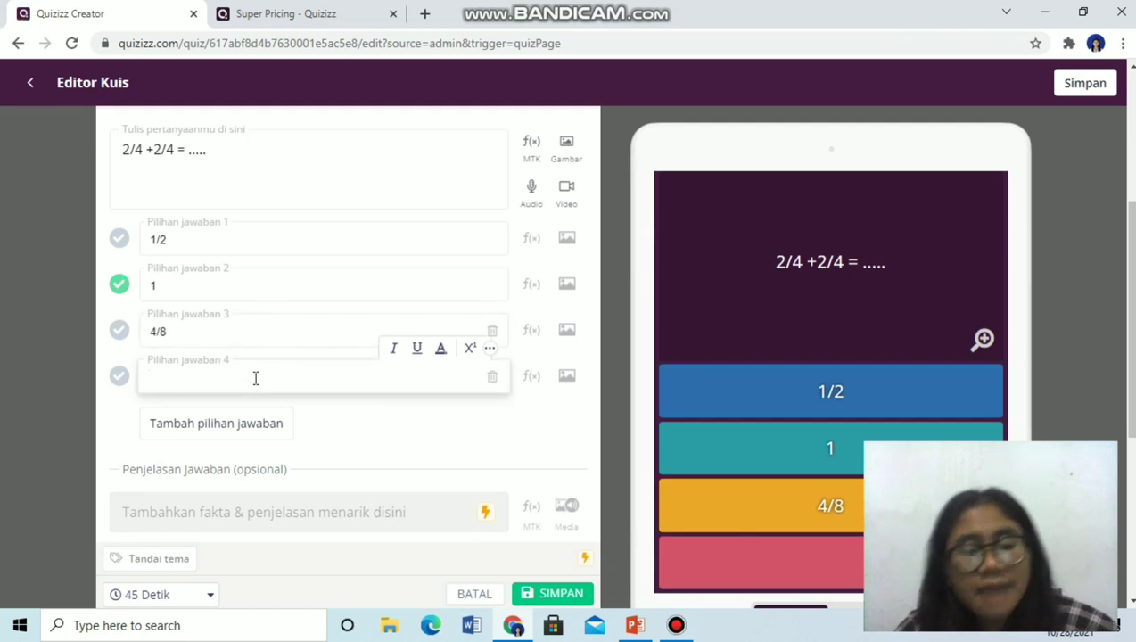
pyautogui.write('4')
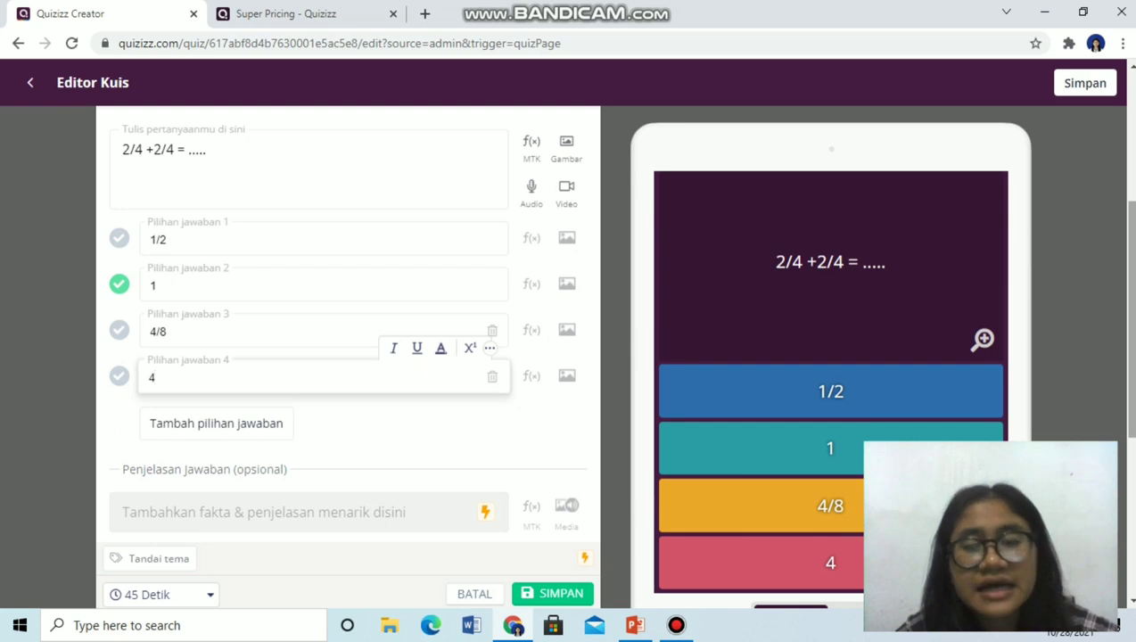
pyautogui.moveTo(1134, 416); pyautogui.dragTo(1134, 451)
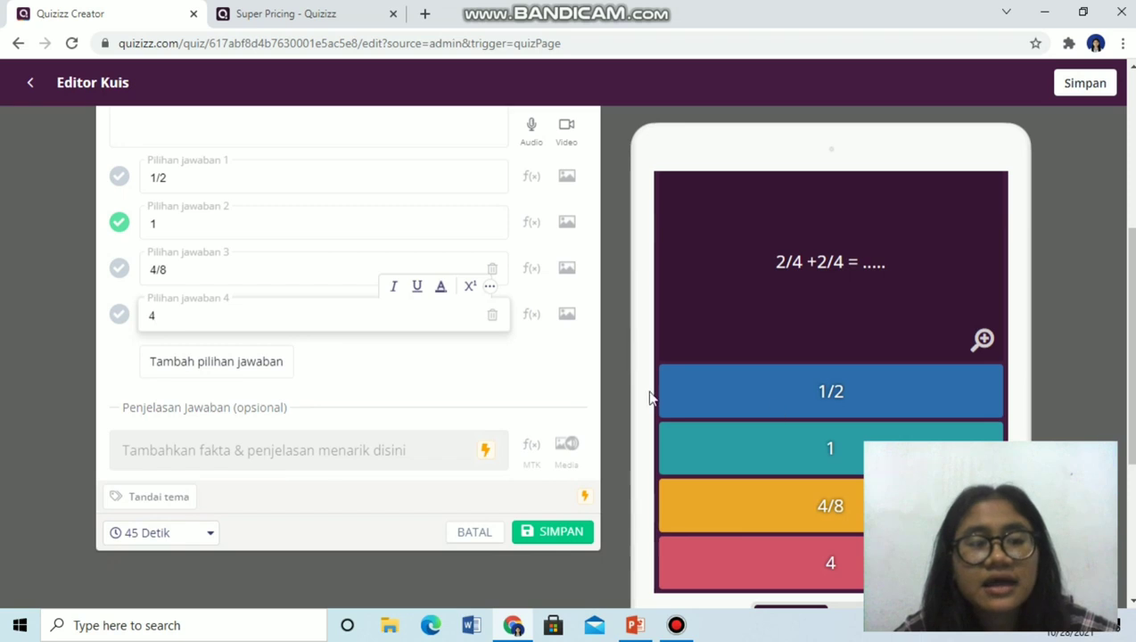
pyautogui.click(119, 222)
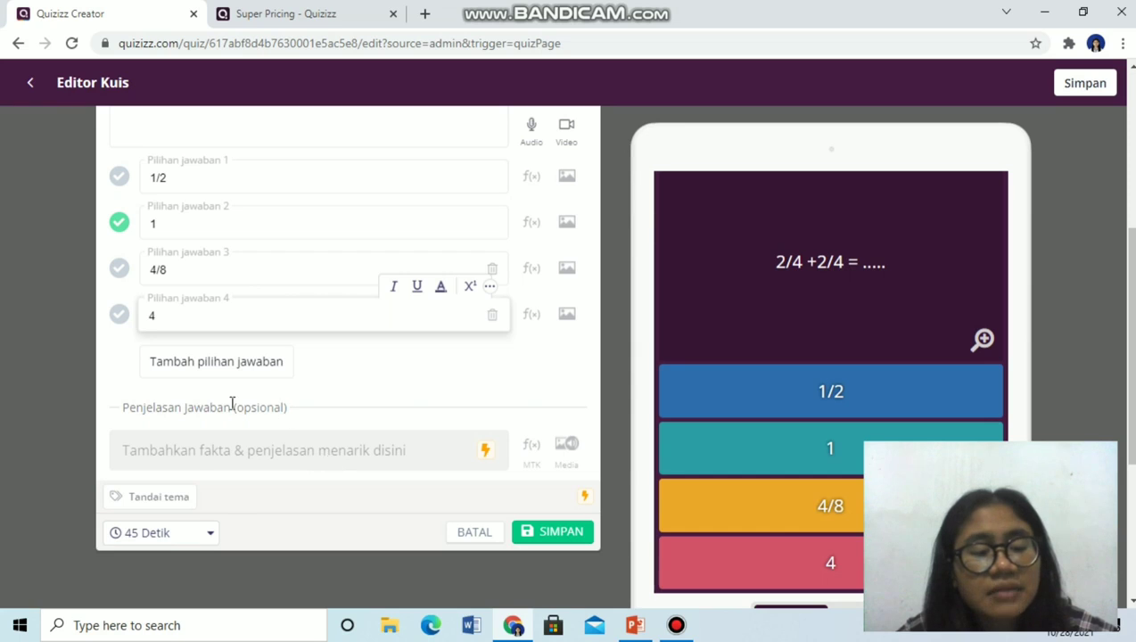
# Look at the Super plan's pricing page again and return to question 2 in the quiz editor.
pyautogui.click(279, 6)
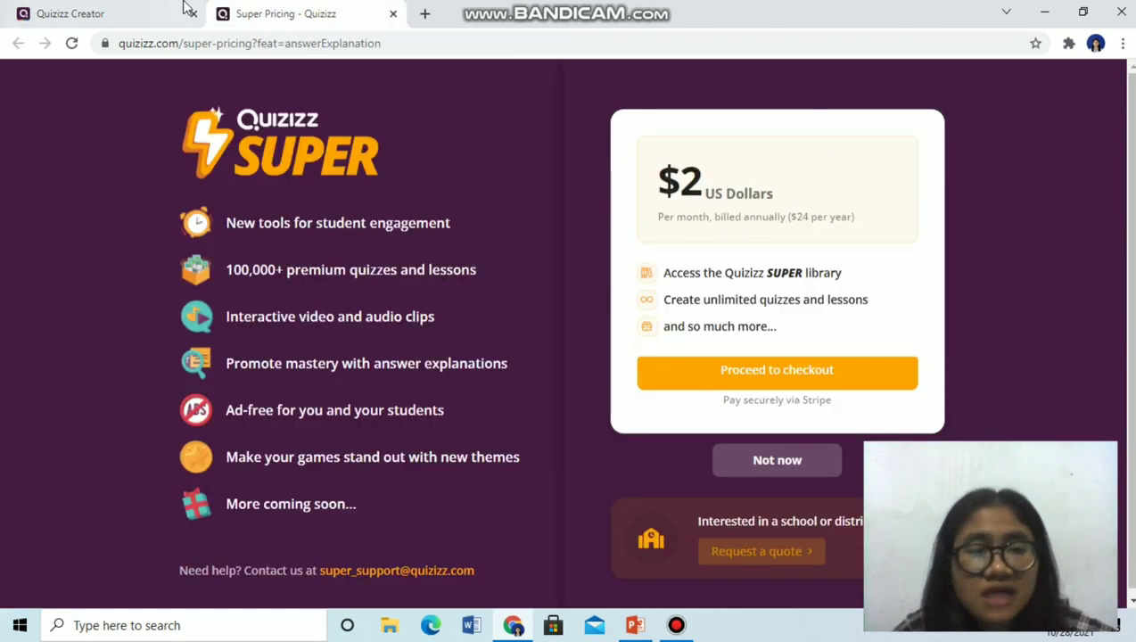
pyautogui.click(148, 9)
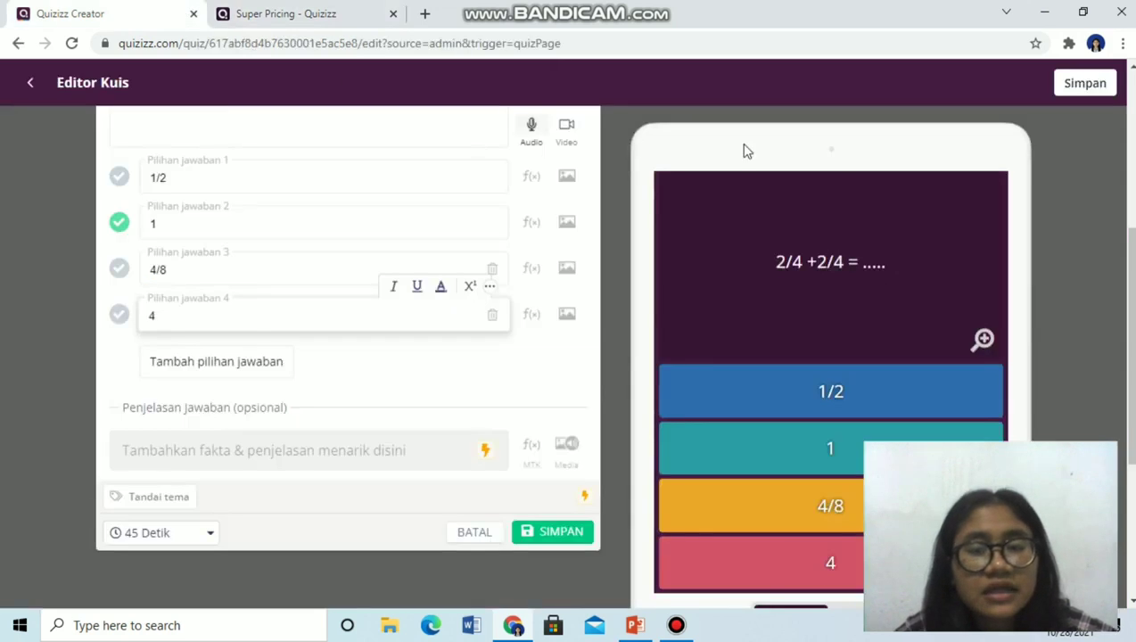
# Set the time limit of question 2 to 30 seconds and save the question to the quiz.
pyautogui.moveTo(1126, 330); pyautogui.dragTo(1126, 360)
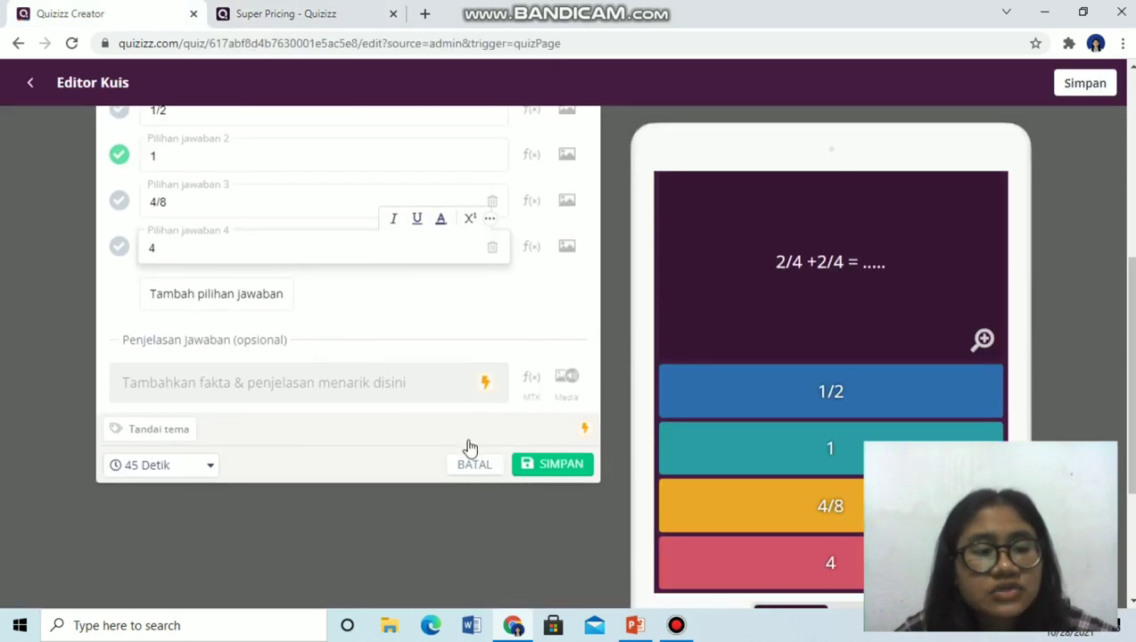
pyautogui.click(182, 467)
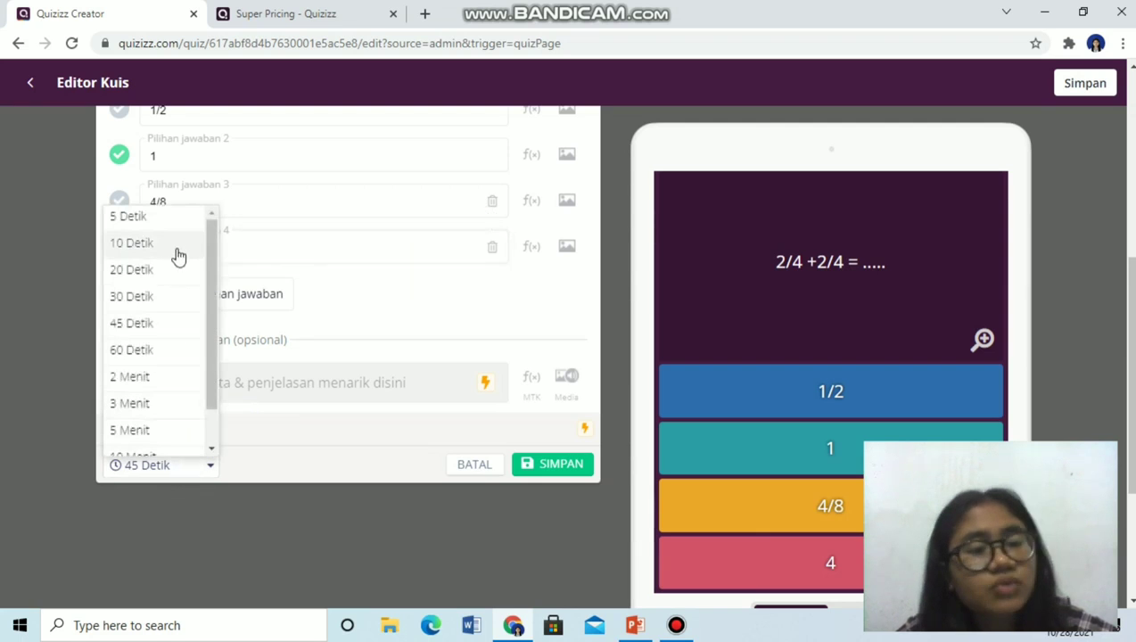
pyautogui.click(182, 297)
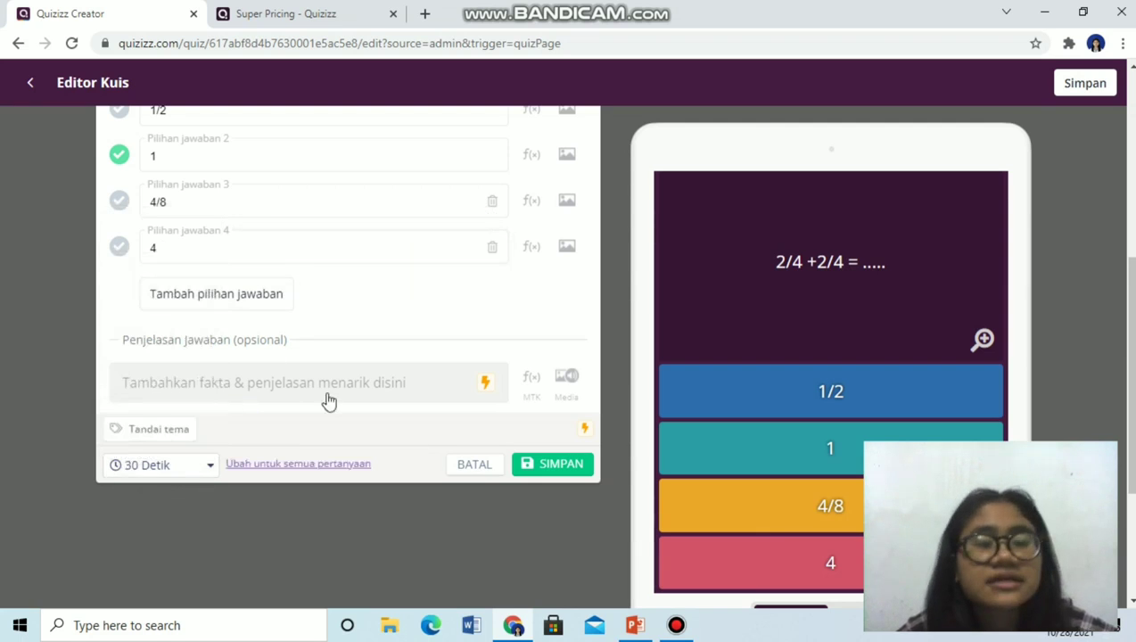
pyautogui.moveTo(1132, 355); pyautogui.dragTo(1132, 326)
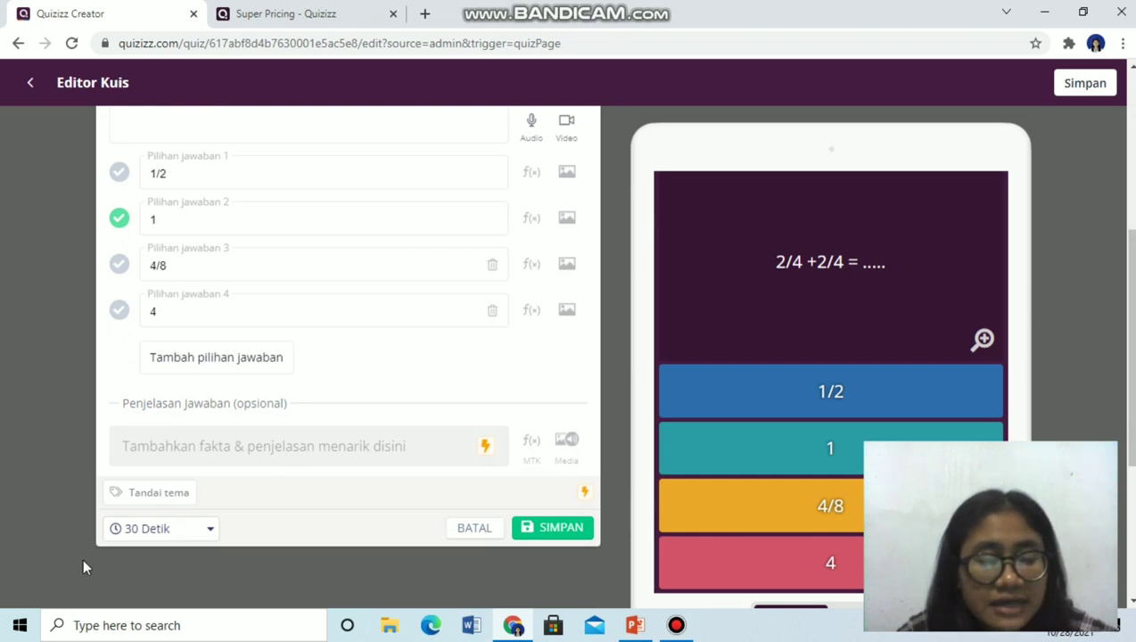
pyautogui.click(552, 529)
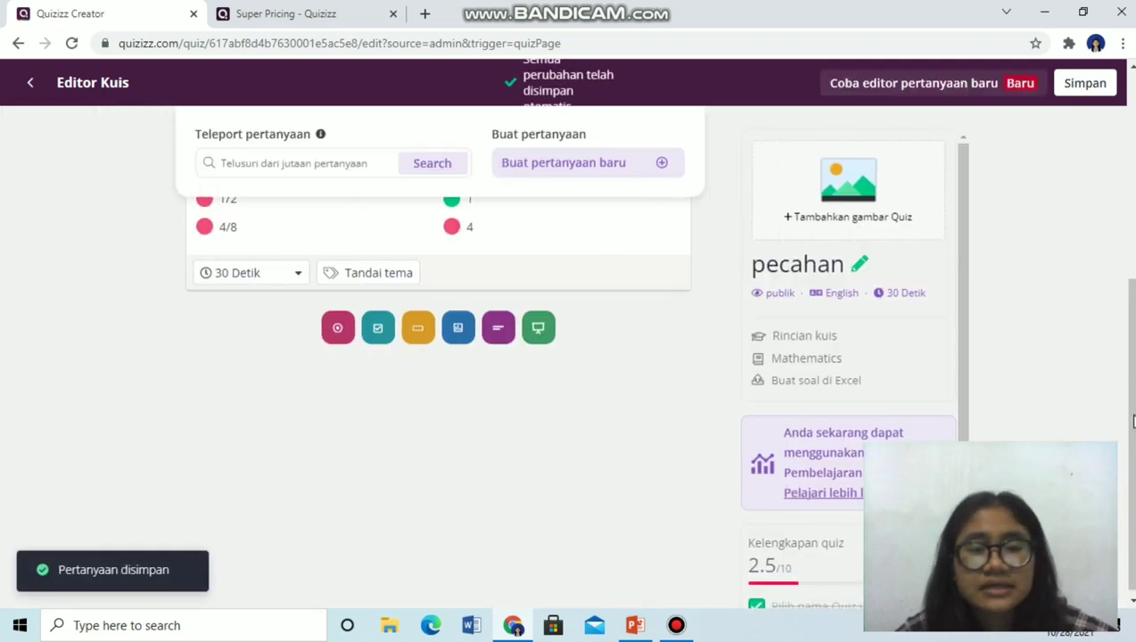
# Check the two saved questions, start saving the quiz and choose English as its language in the quiz details.
pyautogui.moveTo(1133, 421); pyautogui.dragTo(1131, 228)
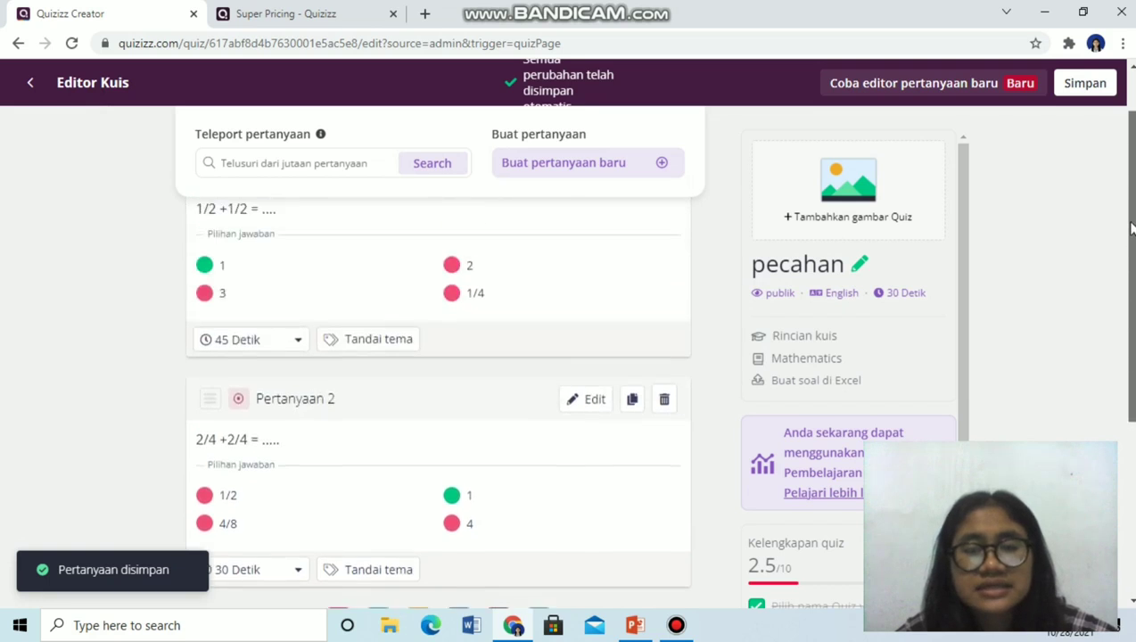
pyautogui.scroll(1, 1131, 229)
pyautogui.scroll(-3, 1131, 228)
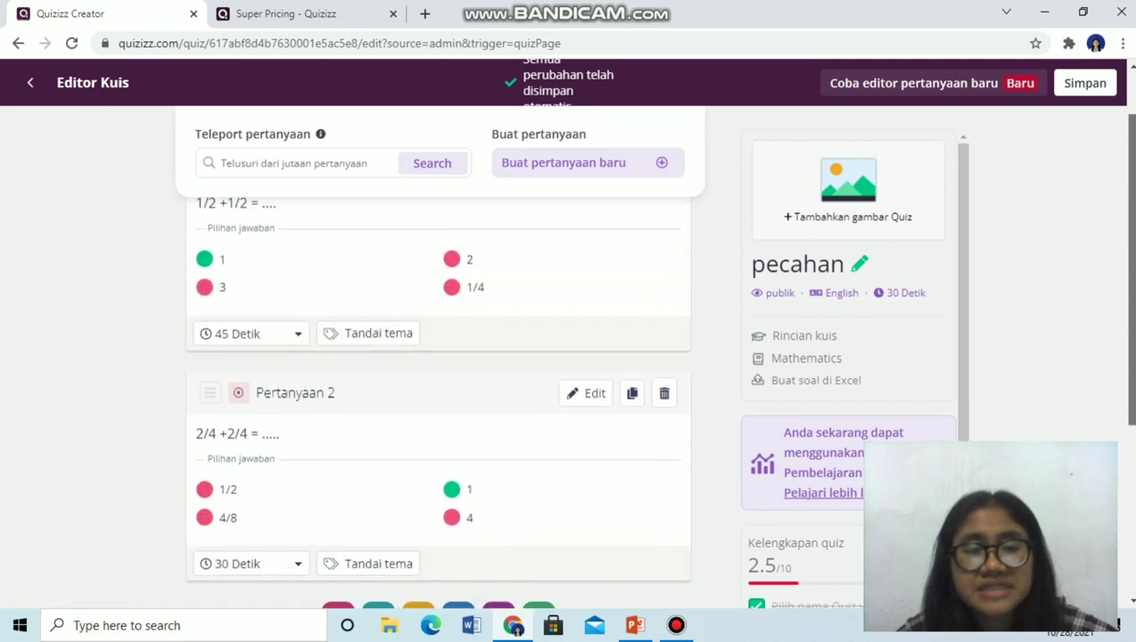
pyautogui.scroll(4, 1131, 228)
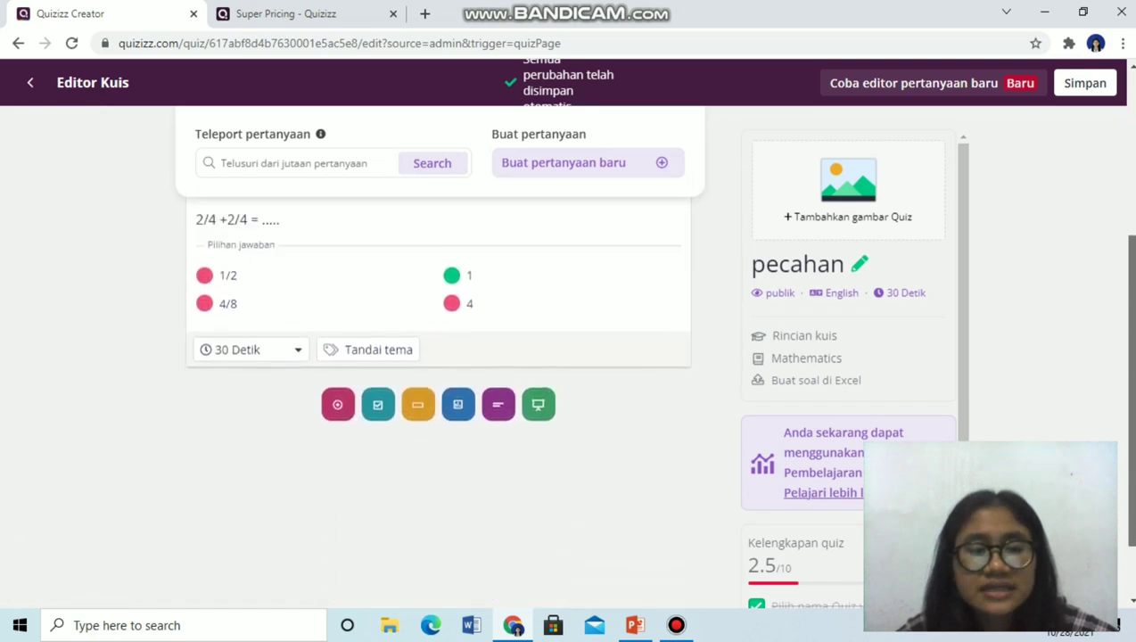
pyautogui.click(1085, 86)
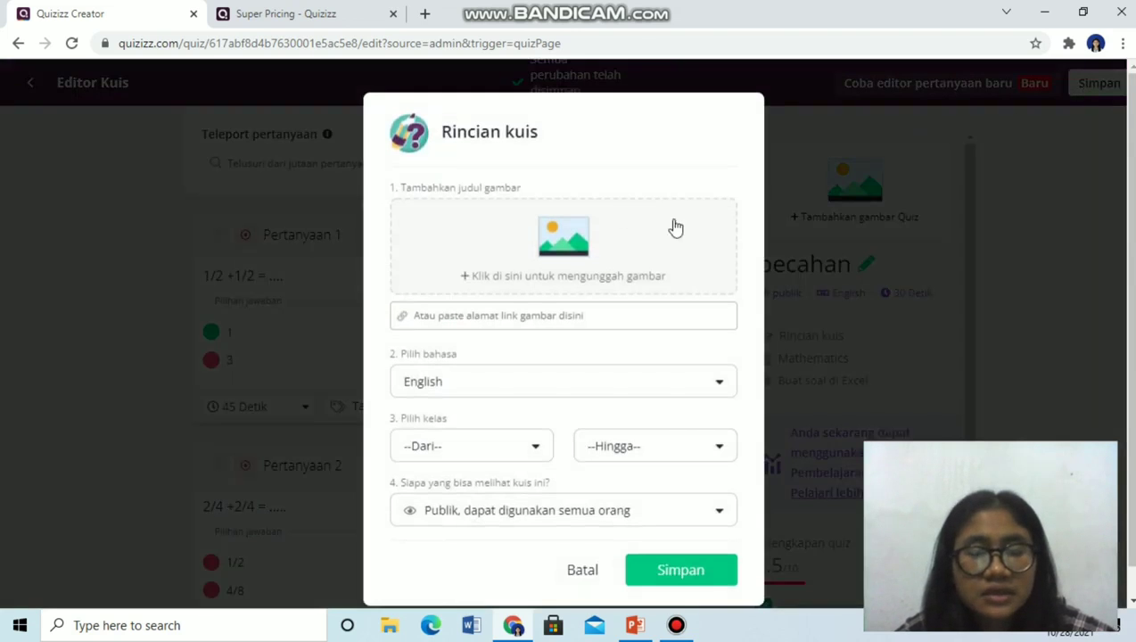
pyautogui.click(477, 387)
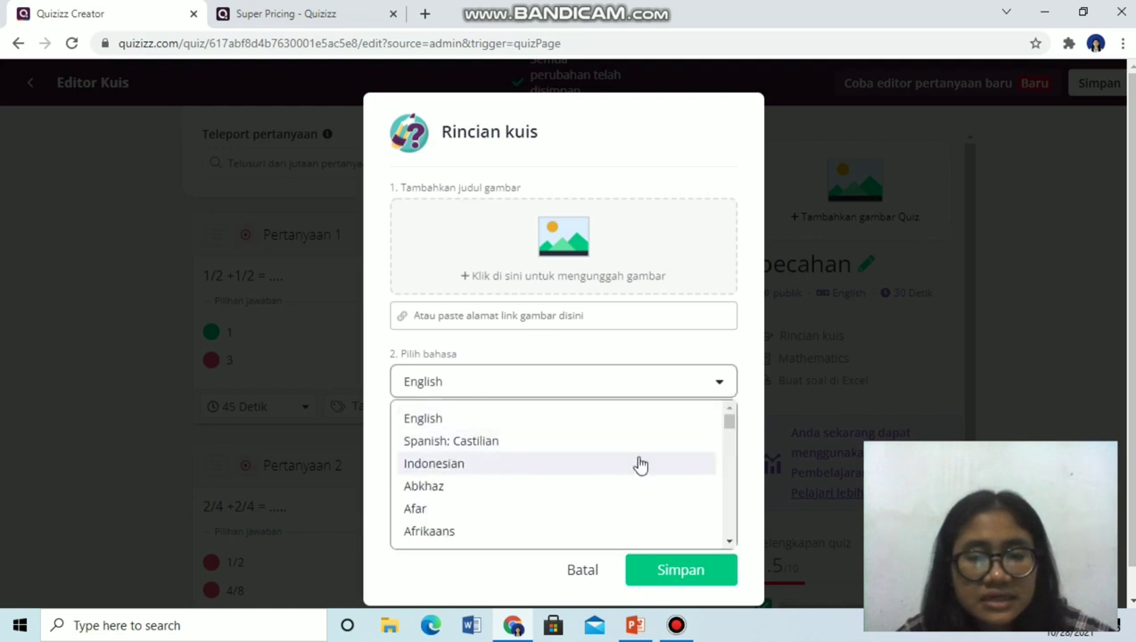
pyautogui.click(656, 426)
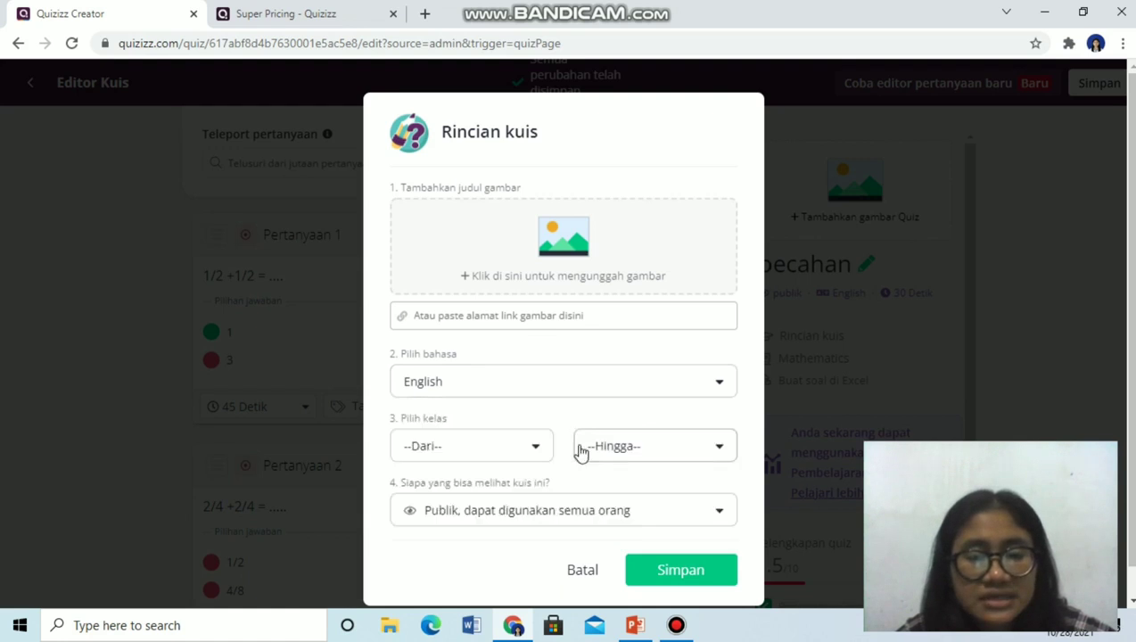
# Set the quiz's grade range from 12th to 12th and its visibility to public, usable by everyone.
pyautogui.click(524, 445)
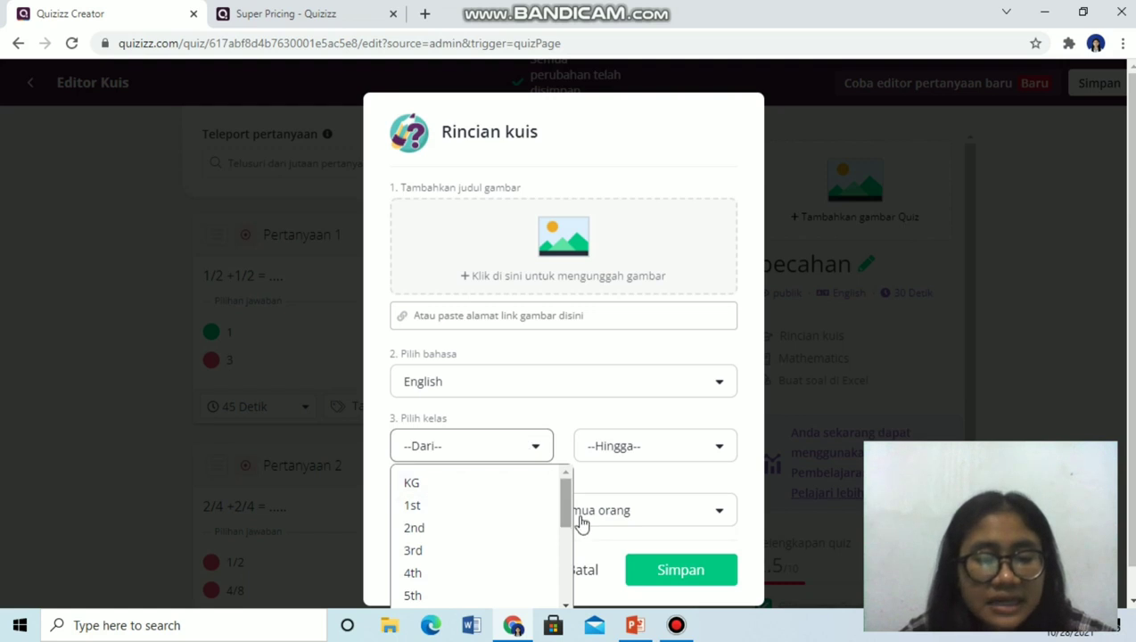
pyautogui.moveTo(568, 536); pyautogui.dragTo(564, 606)
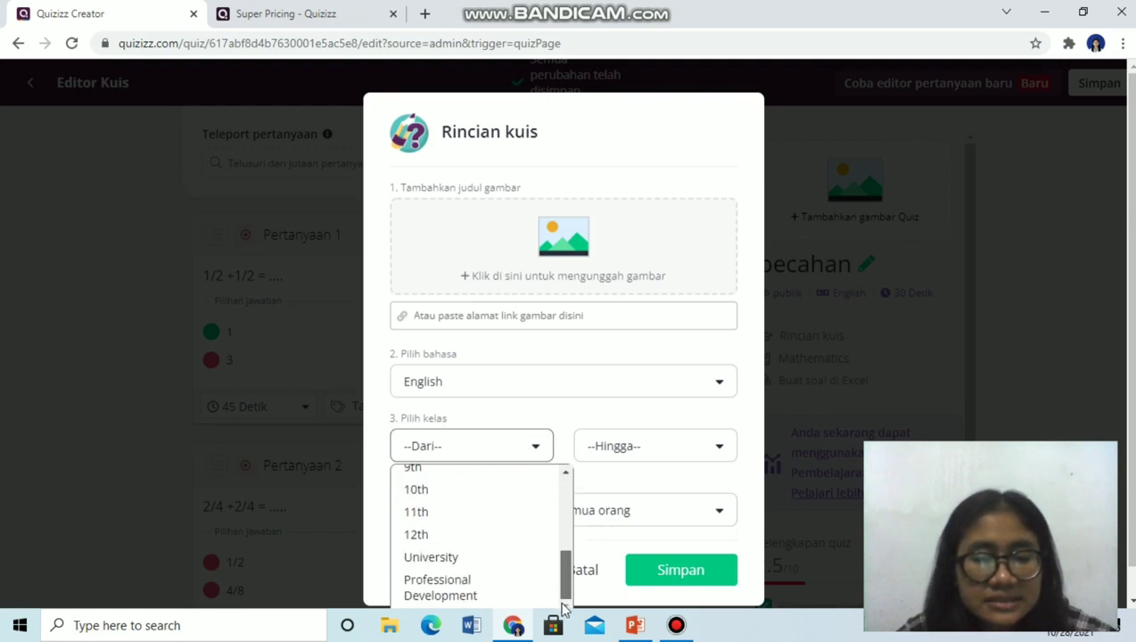
pyautogui.click(524, 537)
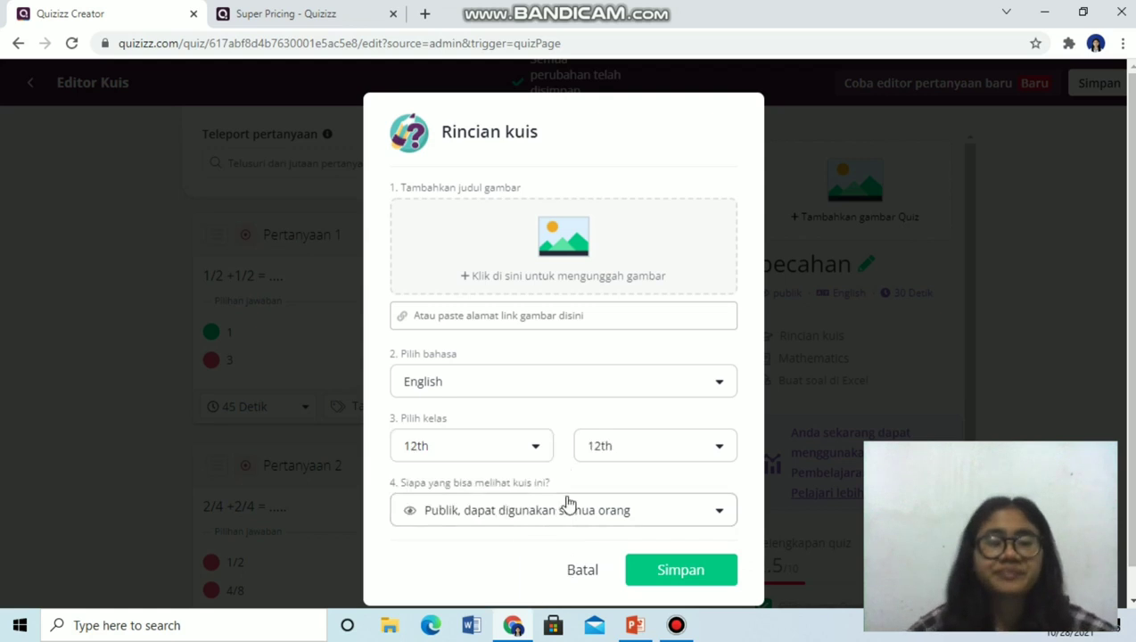
pyautogui.click(634, 461)
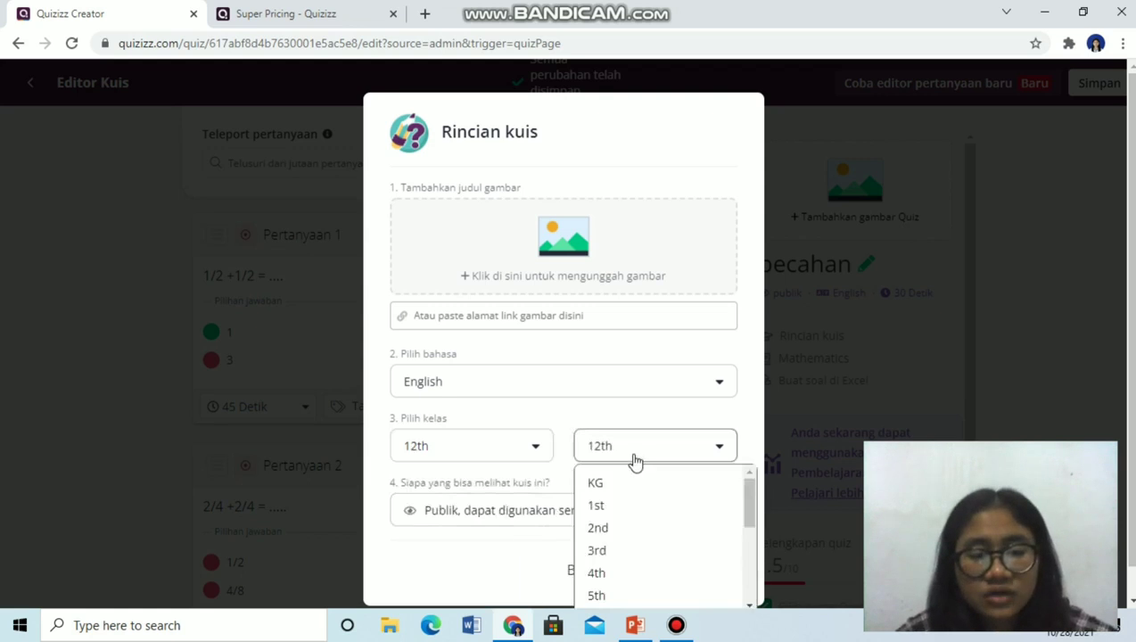
pyautogui.click(501, 512)
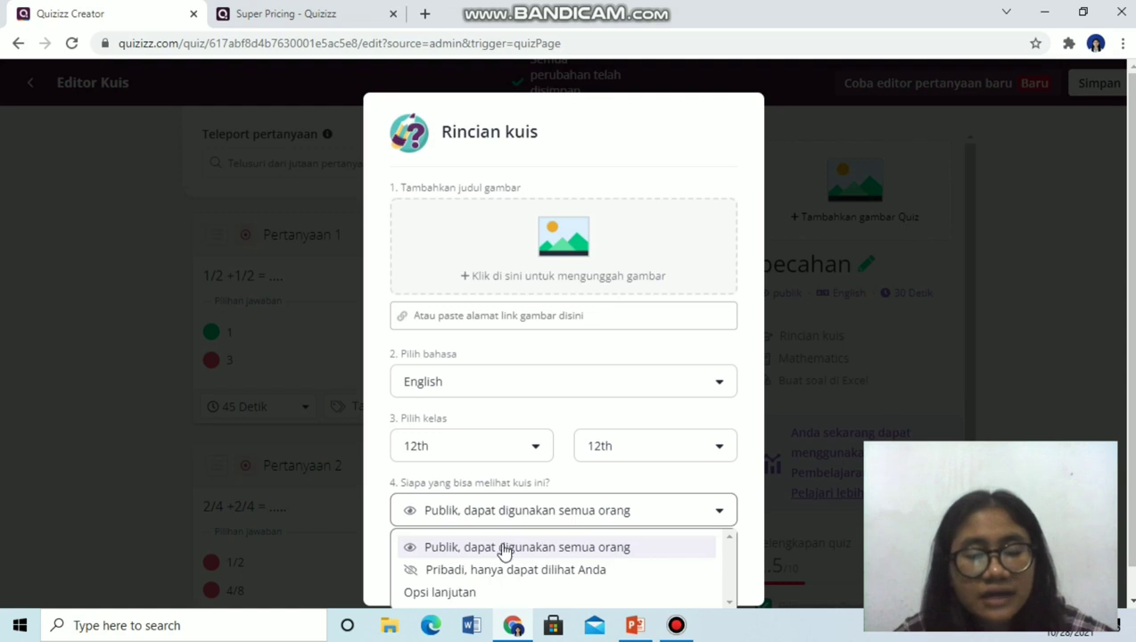
pyautogui.click(505, 548)
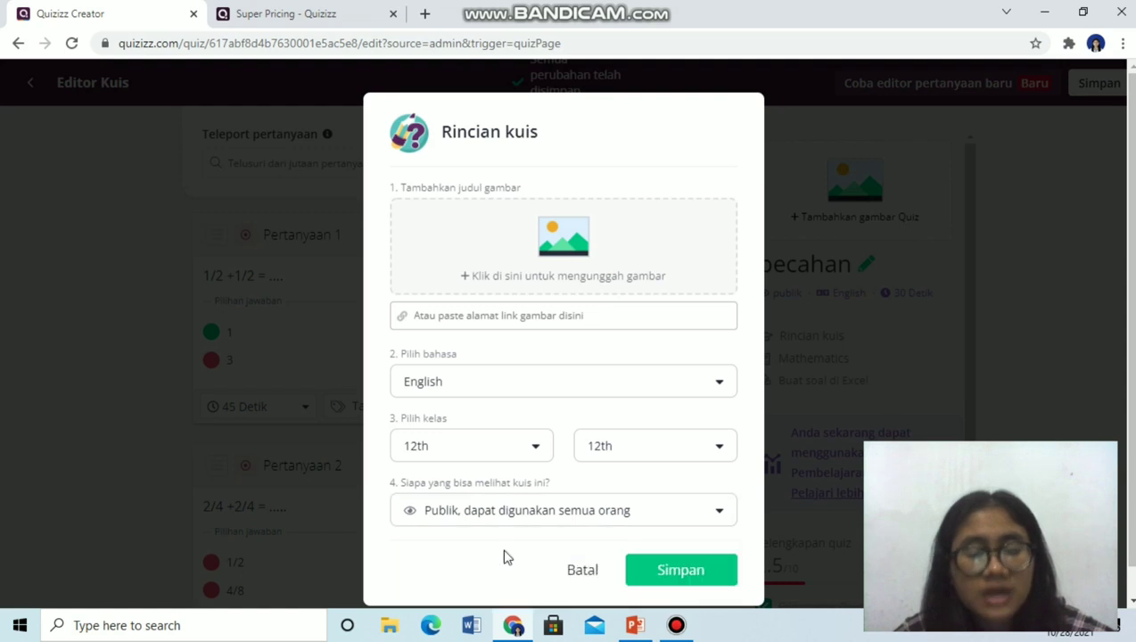
# Choose public visibility, usable by everyone, in the quiz details and save the quiz.
pyautogui.click(551, 513)
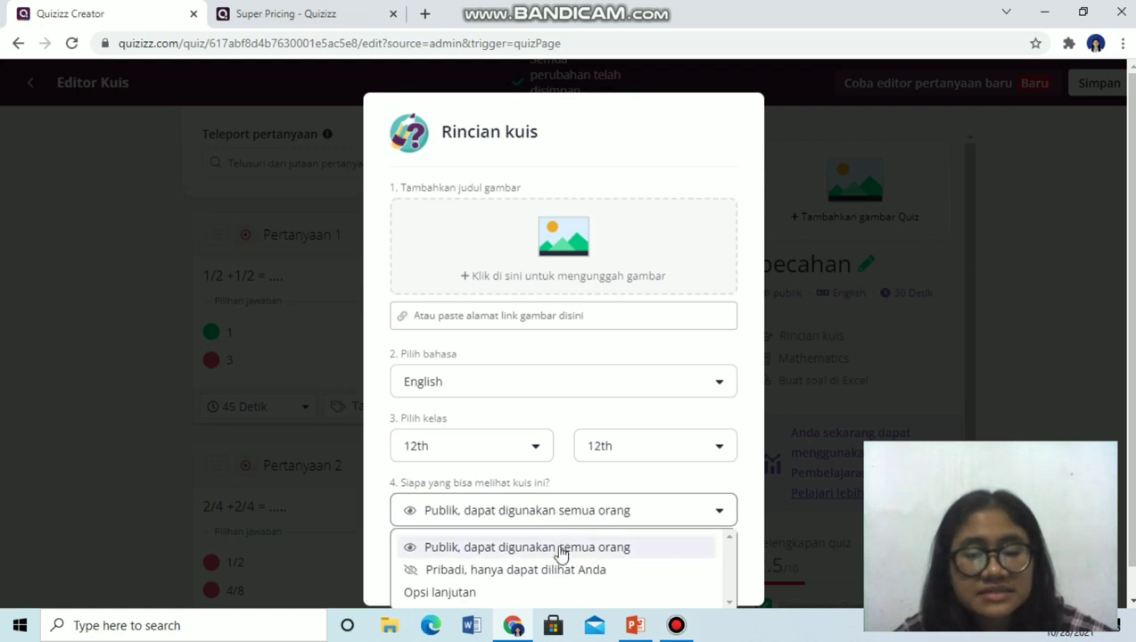
pyautogui.click(560, 554)
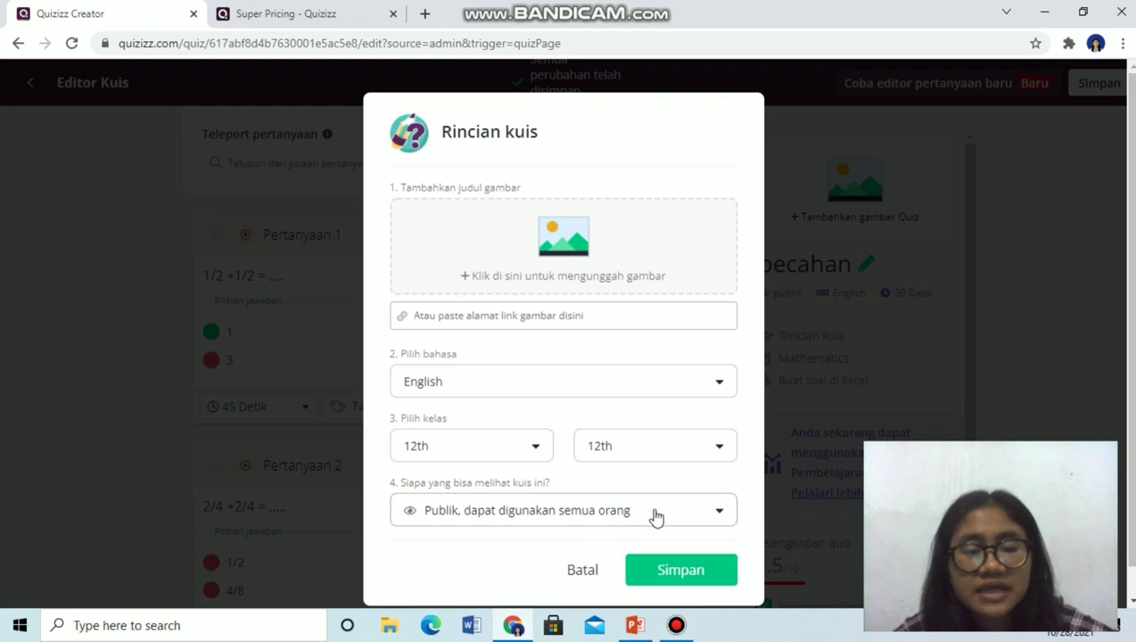
pyautogui.click(682, 575)
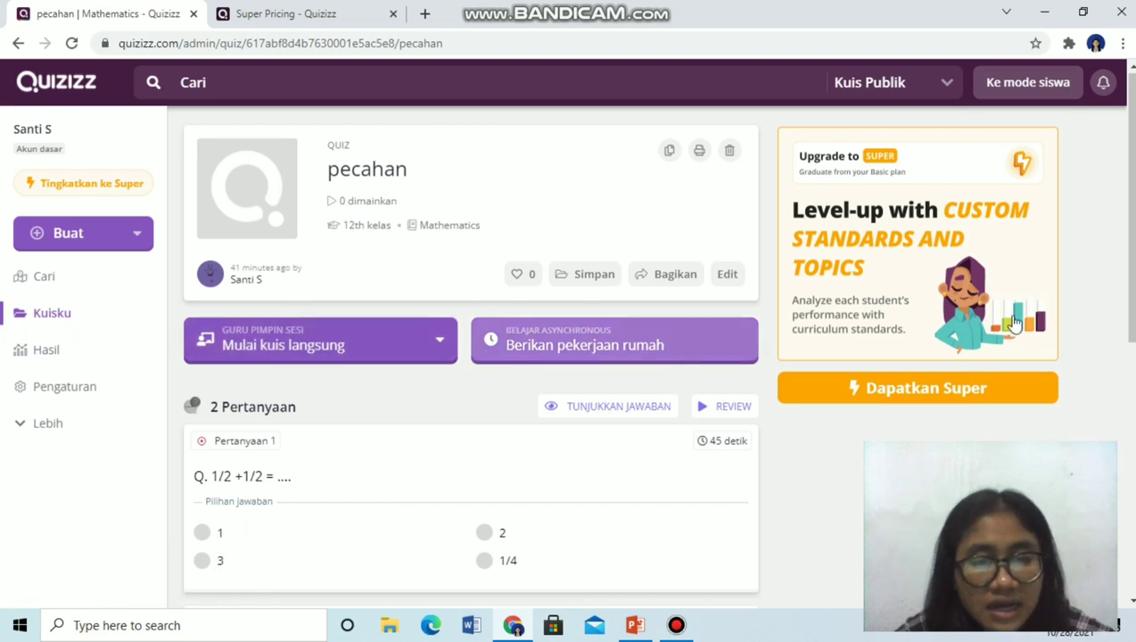
# Look over the saved quiz's page and the available modes for starting it live.
pyautogui.moveTo(1132, 307)
pyautogui.mouseDown()
pyautogui.moveTo(1132, 531)
pyautogui.moveTo(1131, 328)
pyautogui.mouseUp()
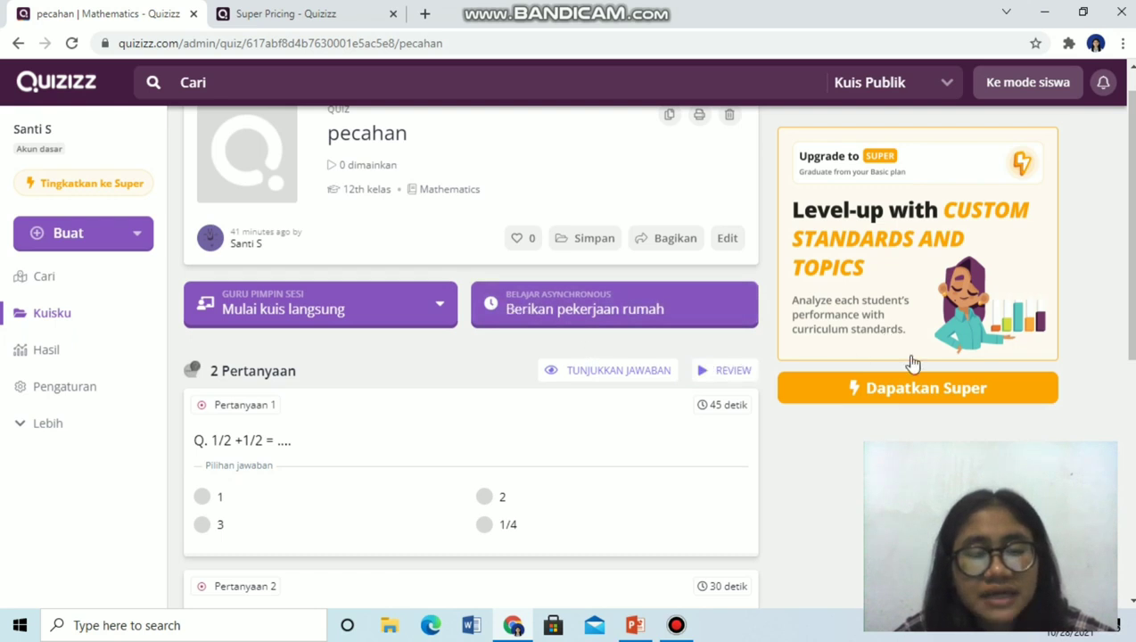
pyautogui.moveTo(1132, 266); pyautogui.dragTo(1132, 243)
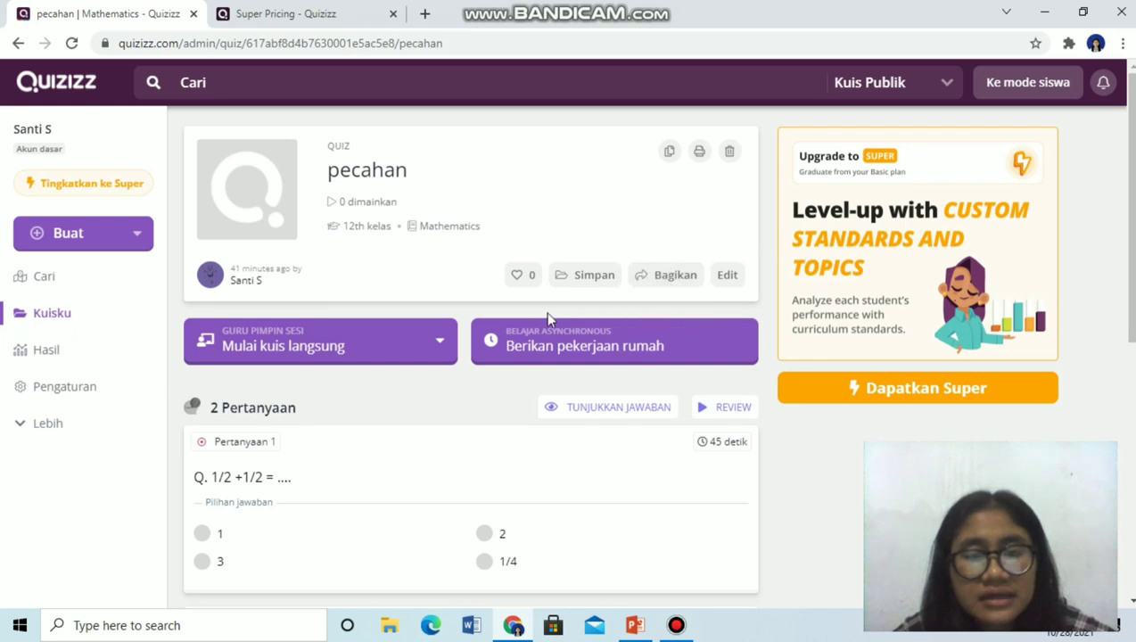
pyautogui.click(440, 346)
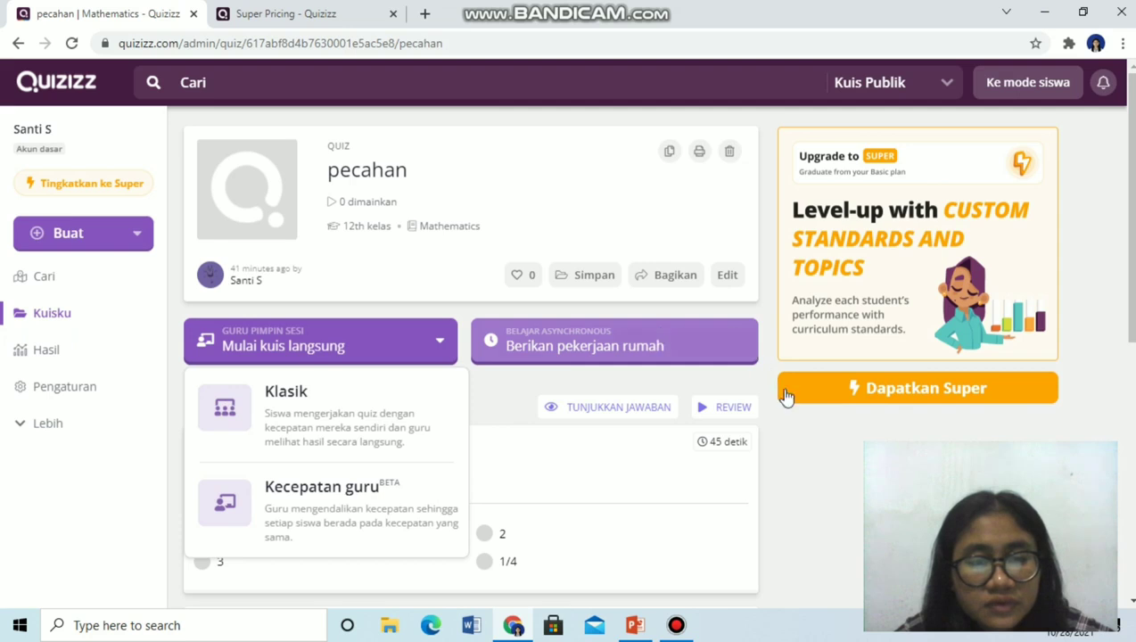
pyautogui.click(842, 495)
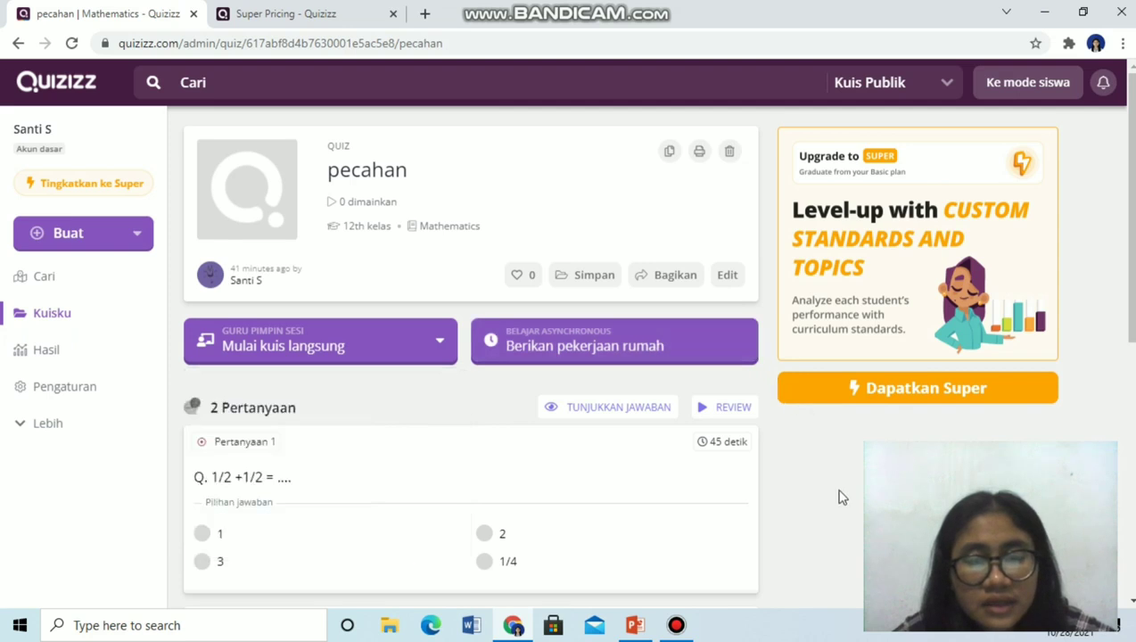
# Copy the pecahan quiz's public share link and open WhatsApp Web in a new browser tab.
pyautogui.click(671, 283)
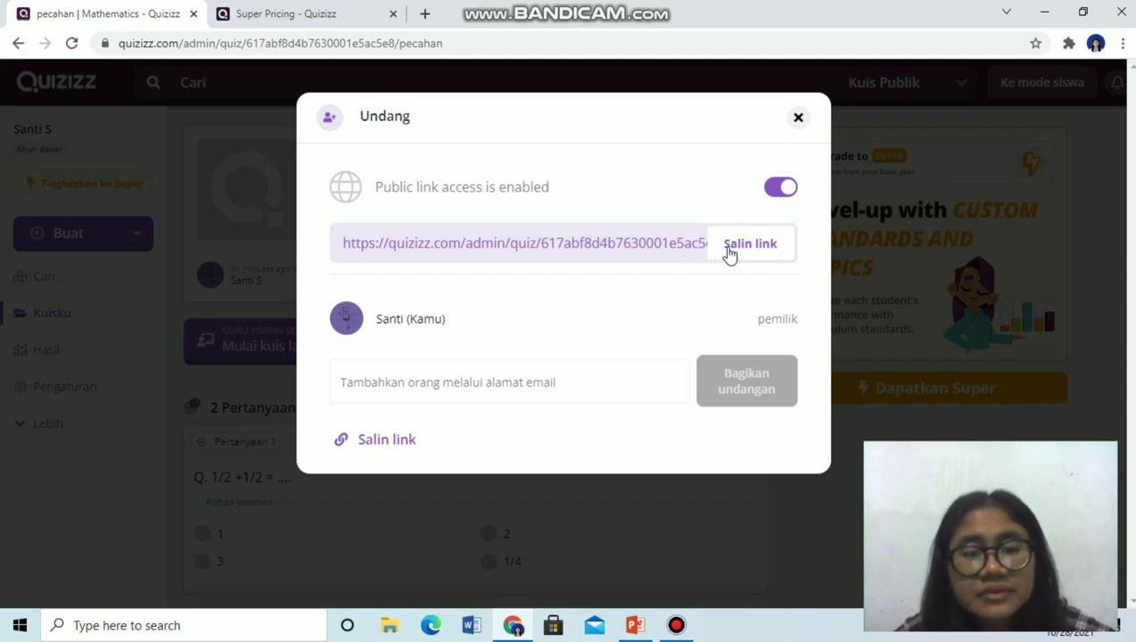
pyautogui.click(729, 254)
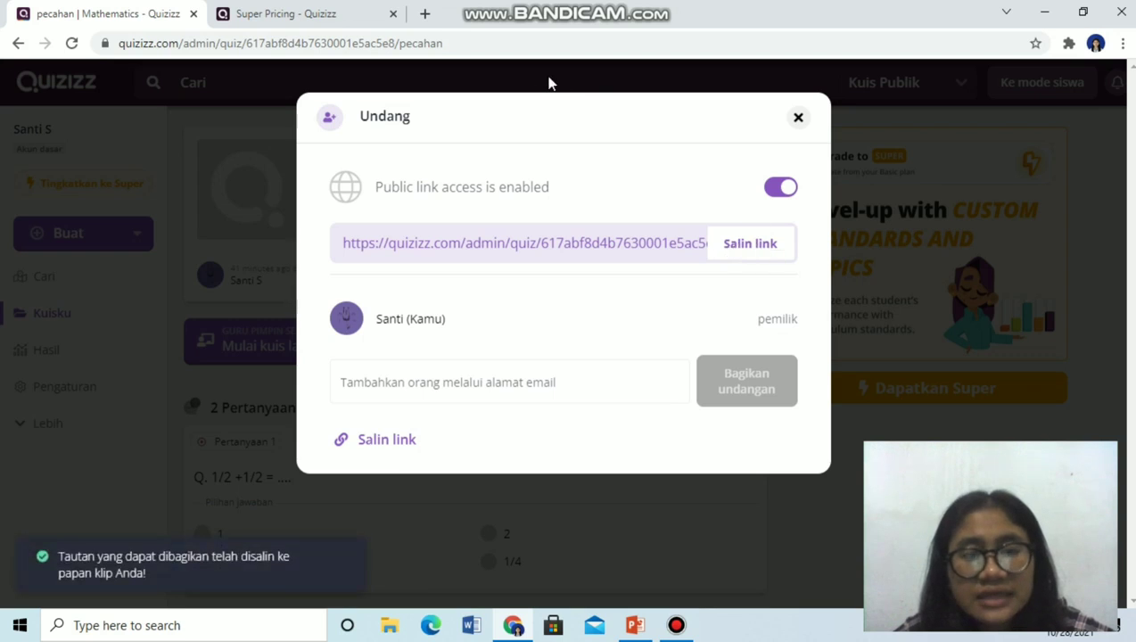
pyautogui.click(422, 13)
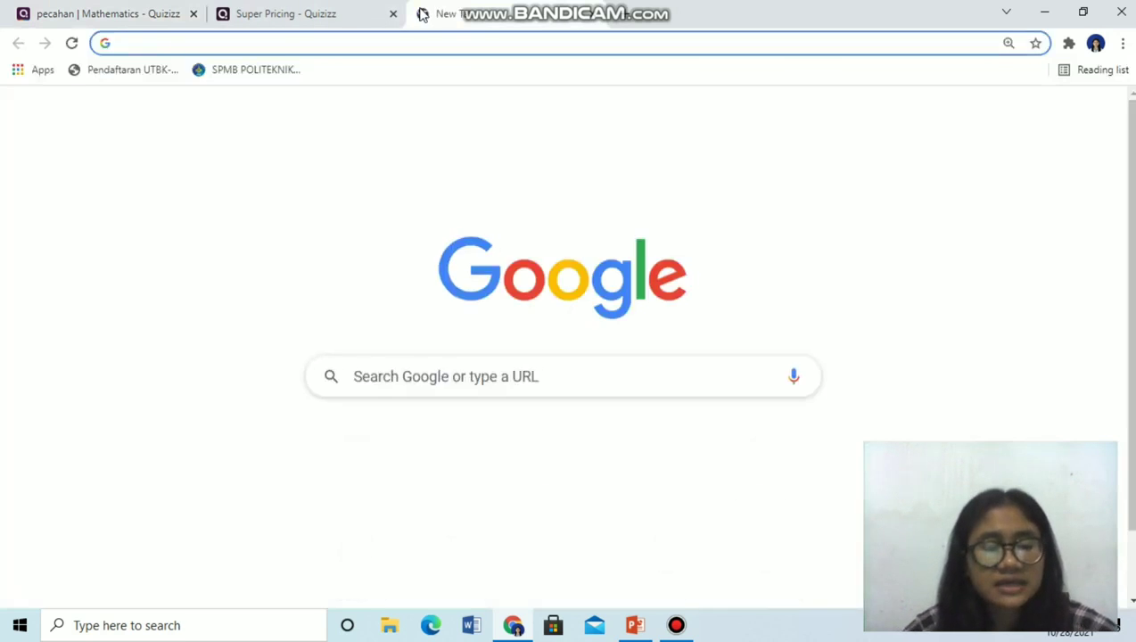
pyautogui.write('WA')
pyautogui.press('Return')
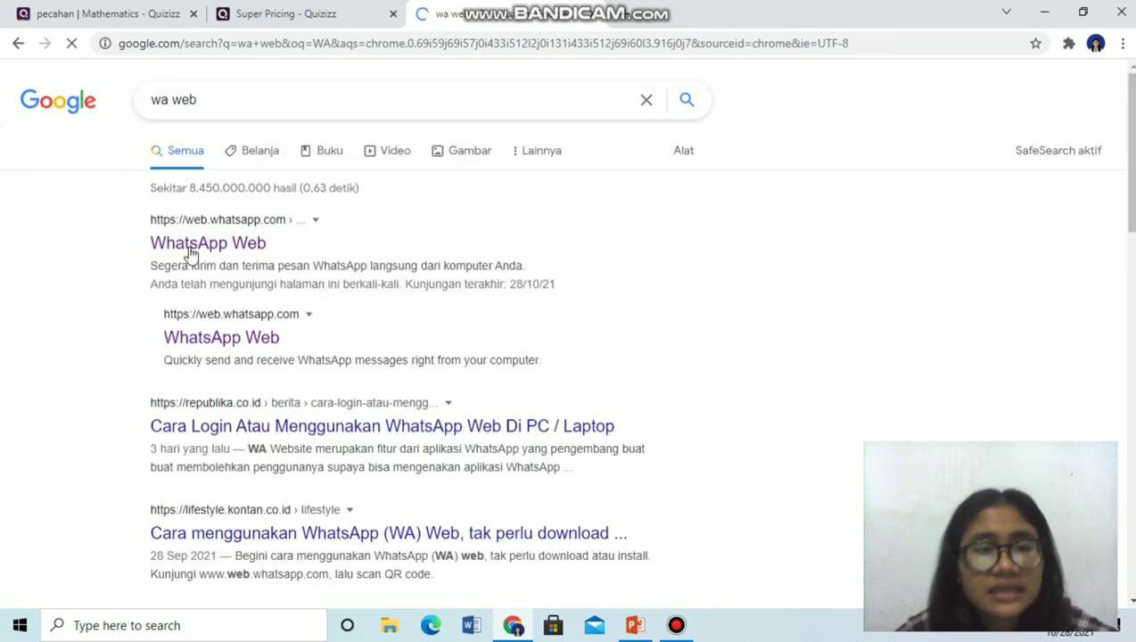
pyautogui.click(190, 254)
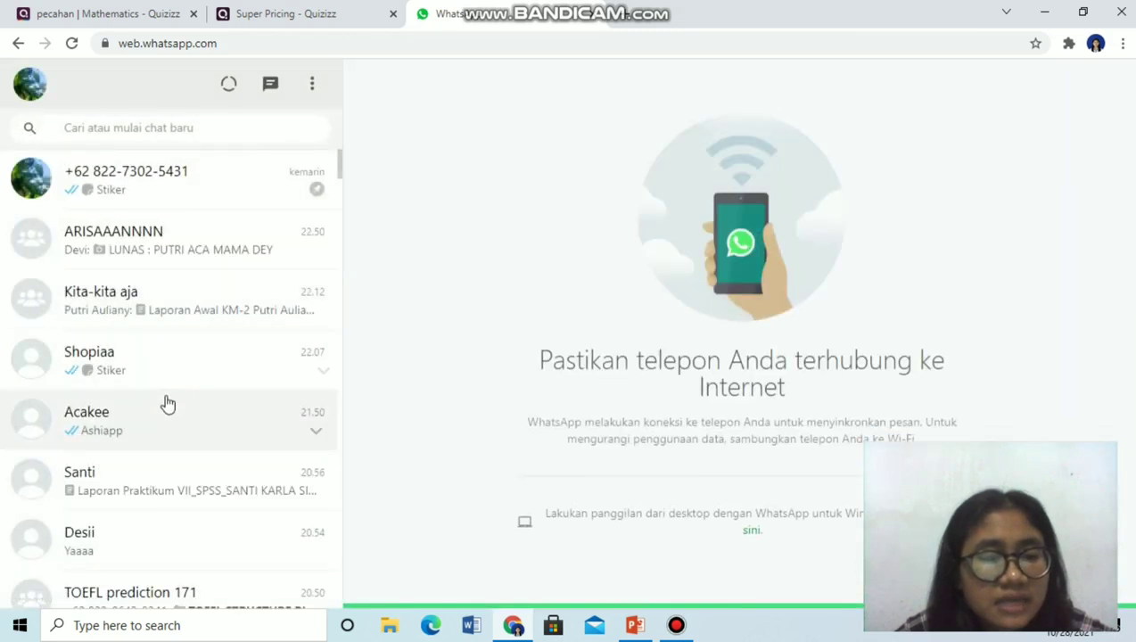
# Send the copied quiz link to a contact's WhatsApp chat and open the sent link.
pyautogui.click(176, 503)
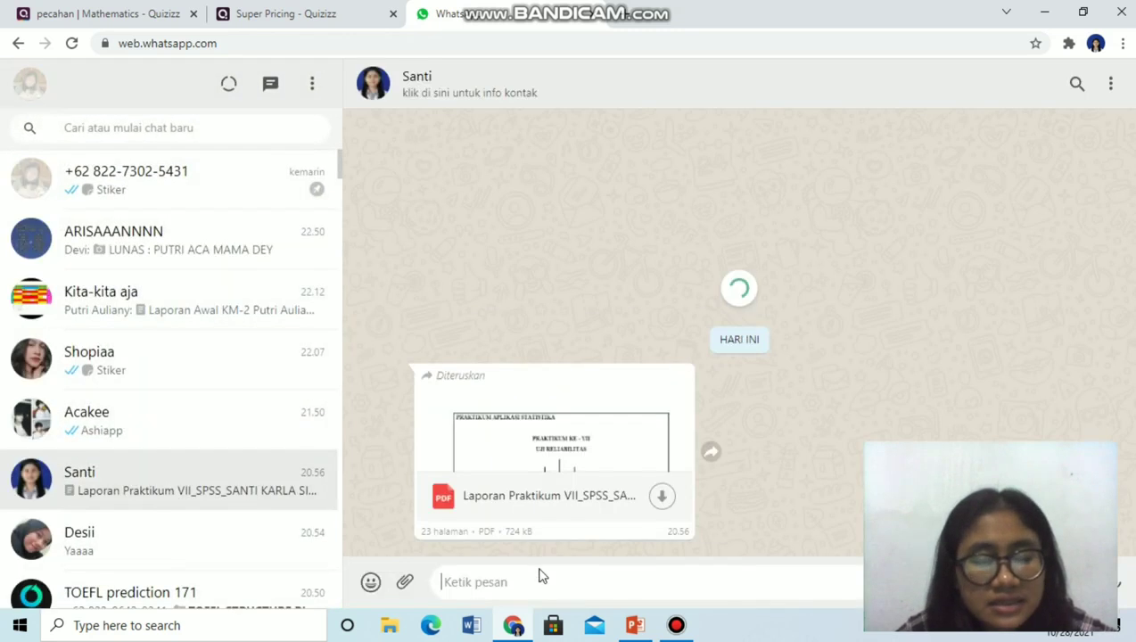
pyautogui.write('https://quizizz.com/admin/quiz/617abf8d4b7630001e5ac5e8')
pyautogui.press('Return')
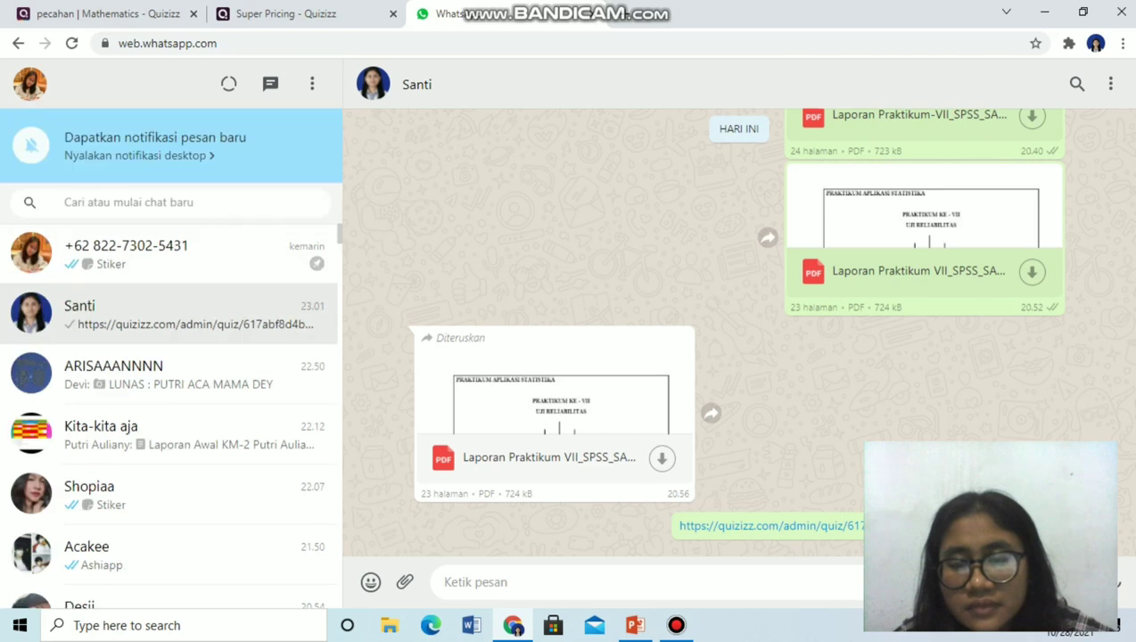
pyautogui.click(771, 526)
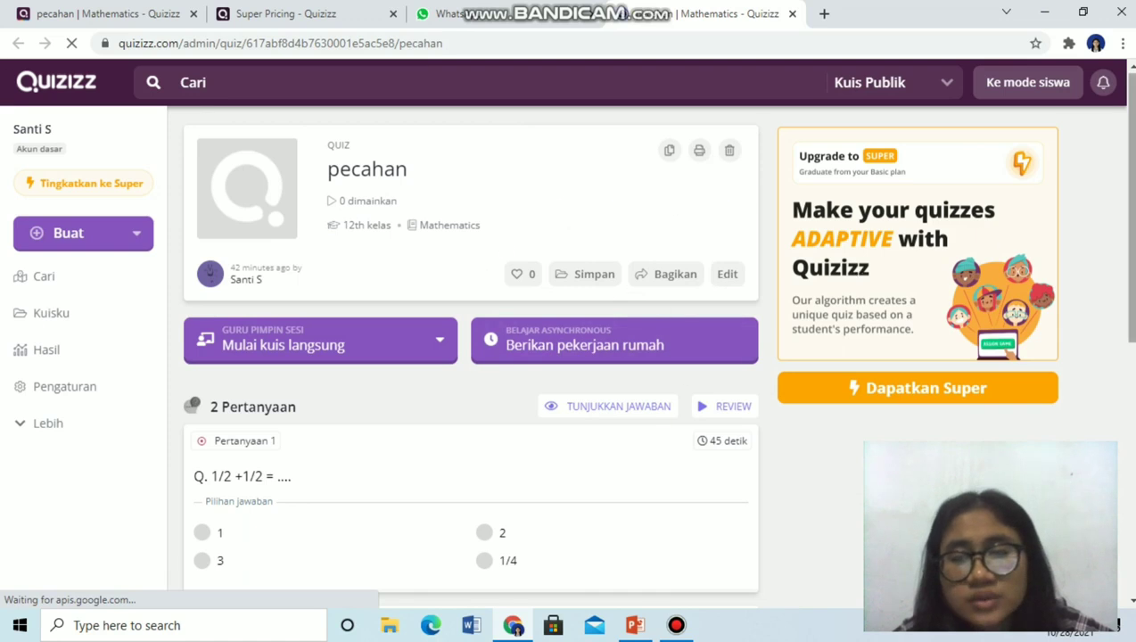
# Return to the pecahan quiz's original Quizizz page and start a solo review game of the quiz.
pyautogui.click(259, 13)
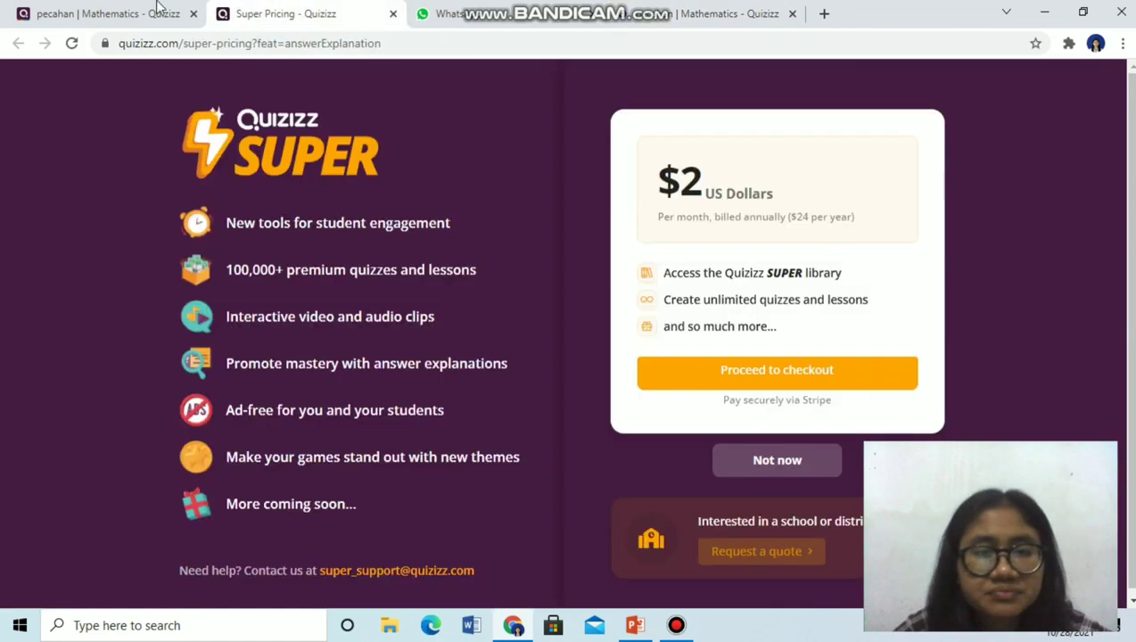
pyautogui.click(76, 9)
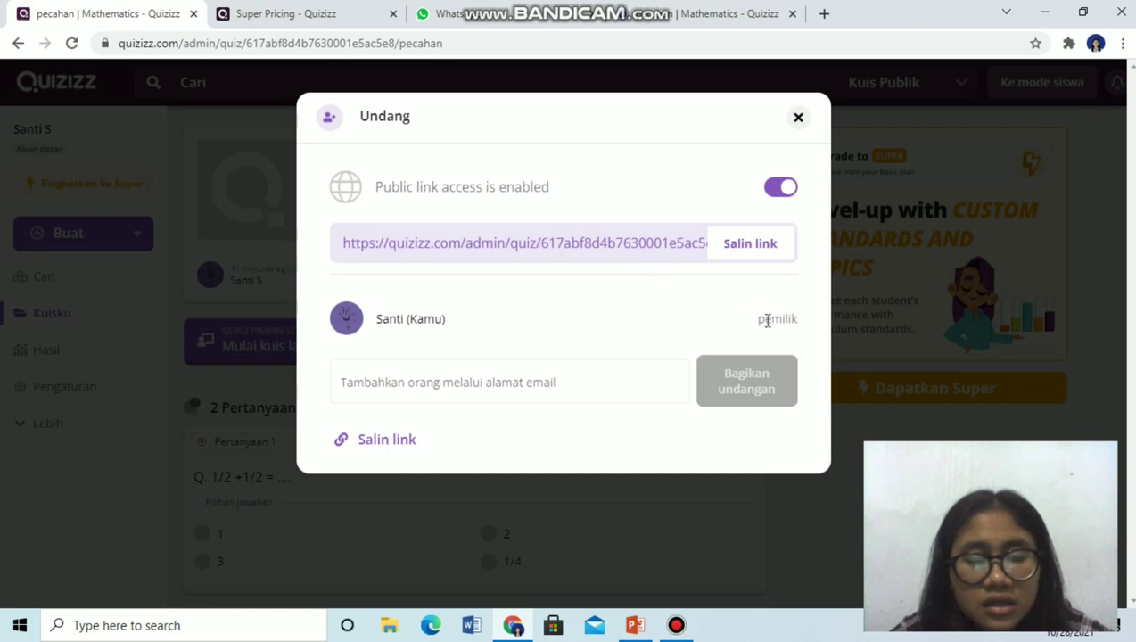
pyautogui.click(845, 448)
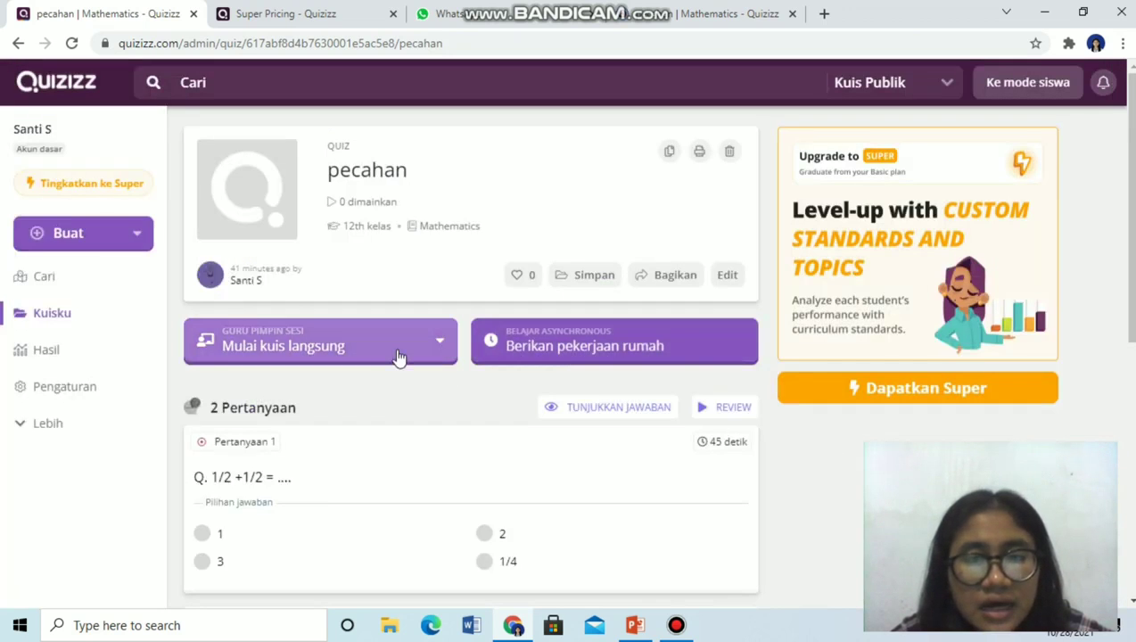
pyautogui.click(733, 412)
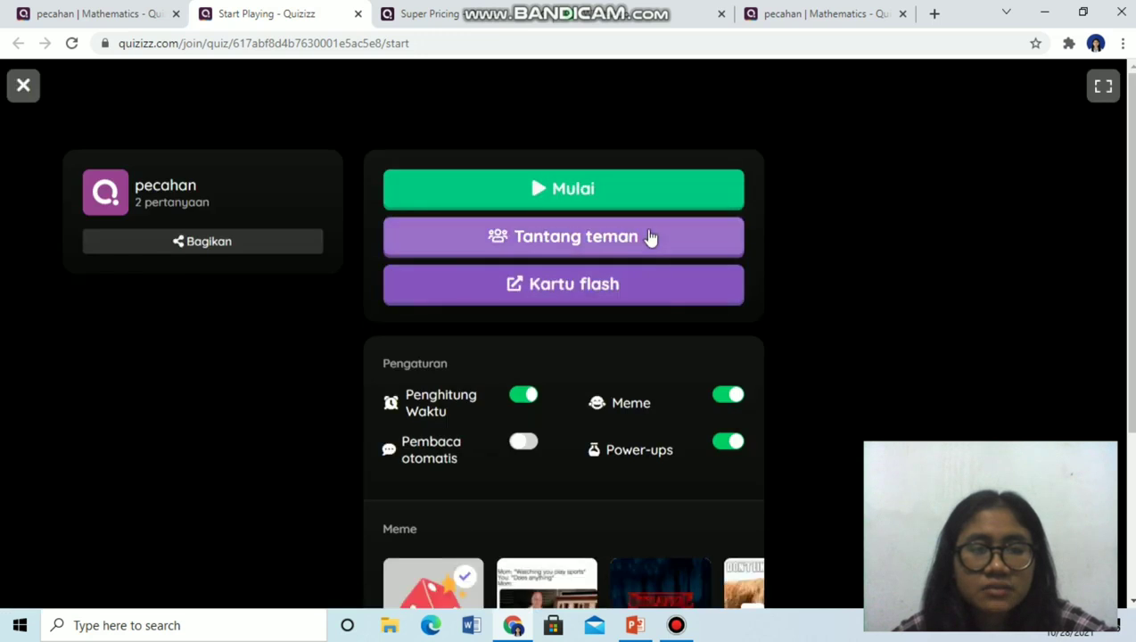
pyautogui.click(653, 190)
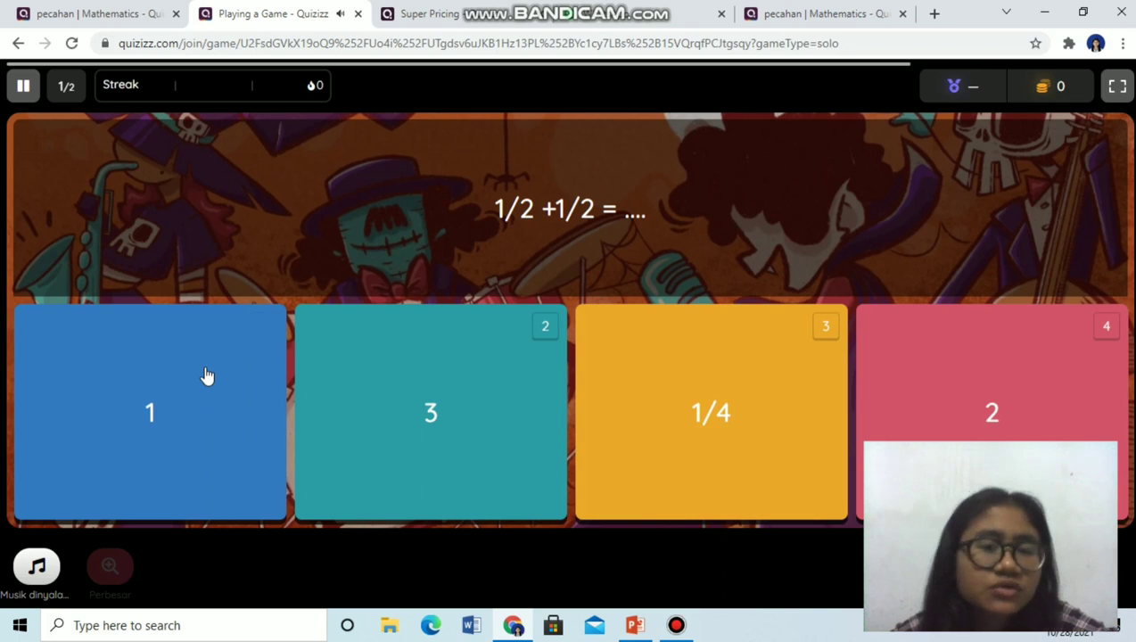
# Answer 1 to question 1 and 4/8 to question 2, and answer the repeated question 2 with 4.
pyautogui.click(204, 376)
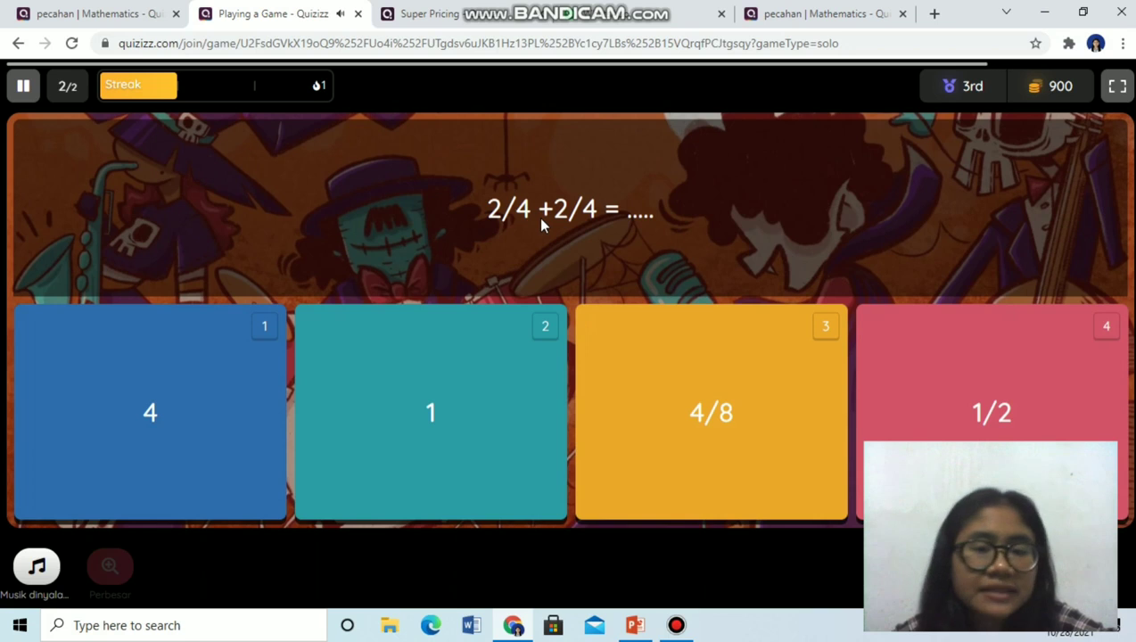
pyautogui.click(642, 404)
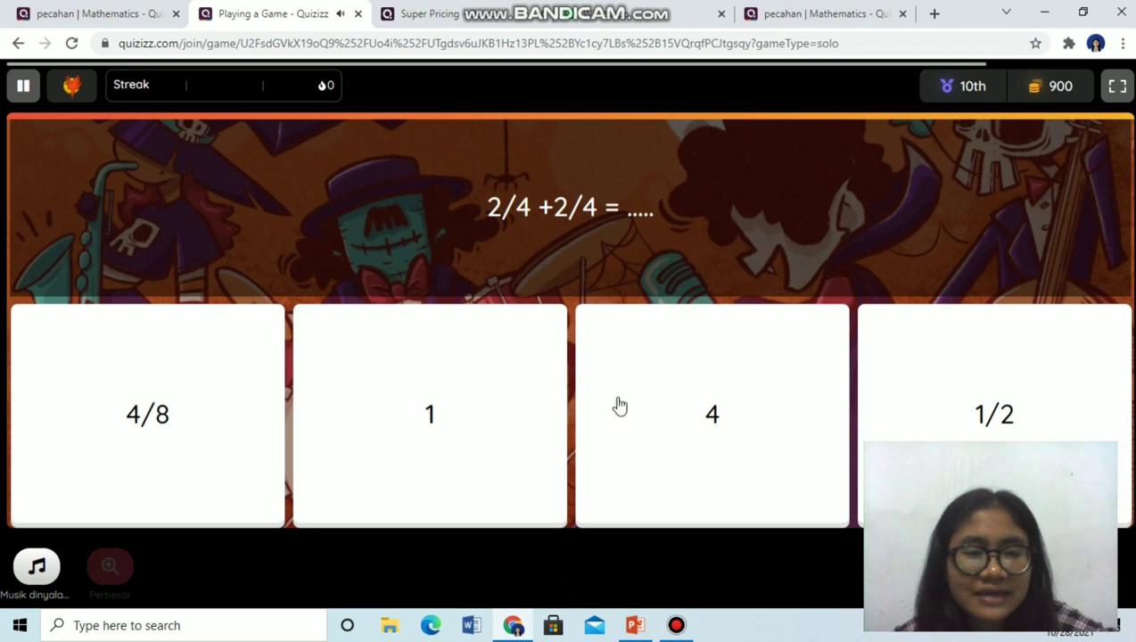
pyautogui.click(737, 436)
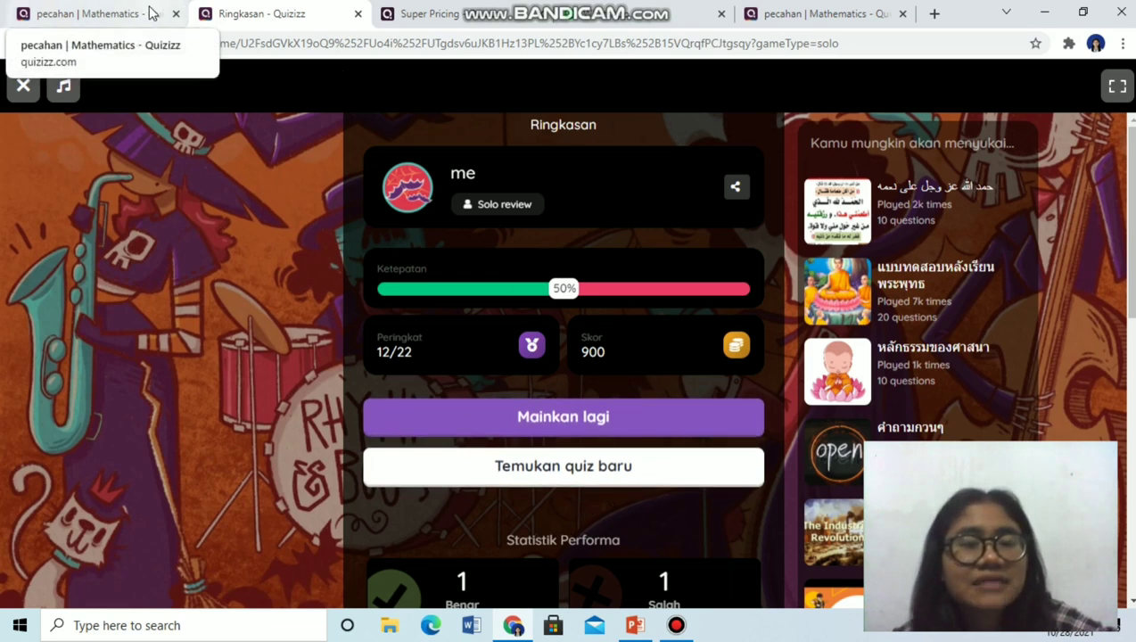
# Send the address of the game's summary page to the same contact in WhatsApp and open the sent link.
pyautogui.click(346, 45)
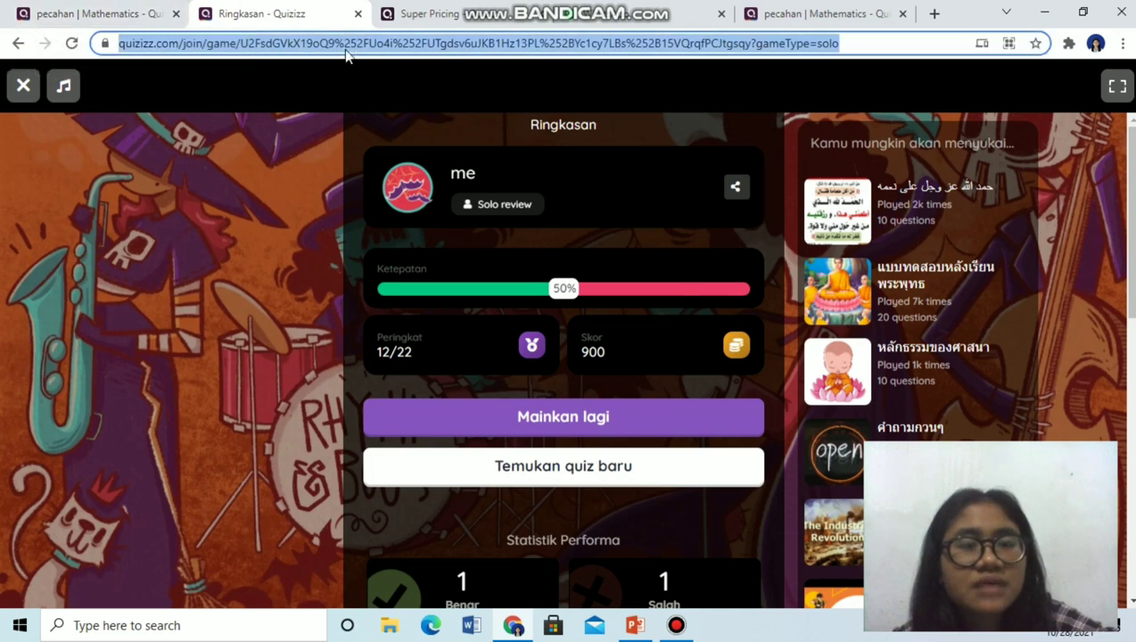
pyautogui.rightClick(346, 46)
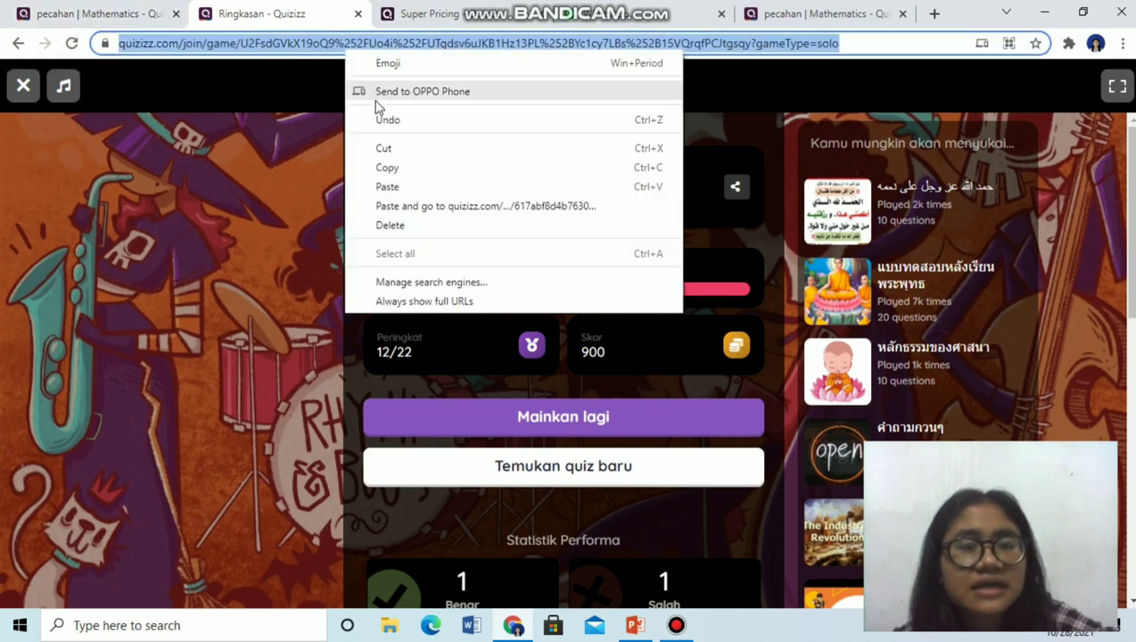
pyautogui.click(387, 169)
pyautogui.click(535, 13)
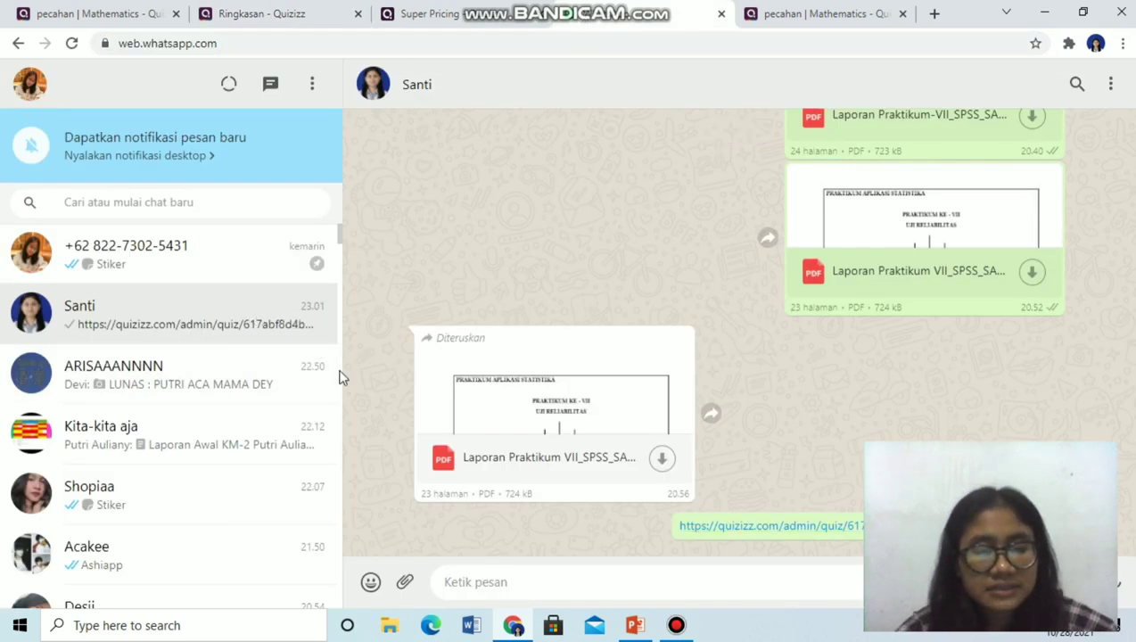
pyautogui.hotkey('ctrl', 'v')
pyautogui.press('Return')
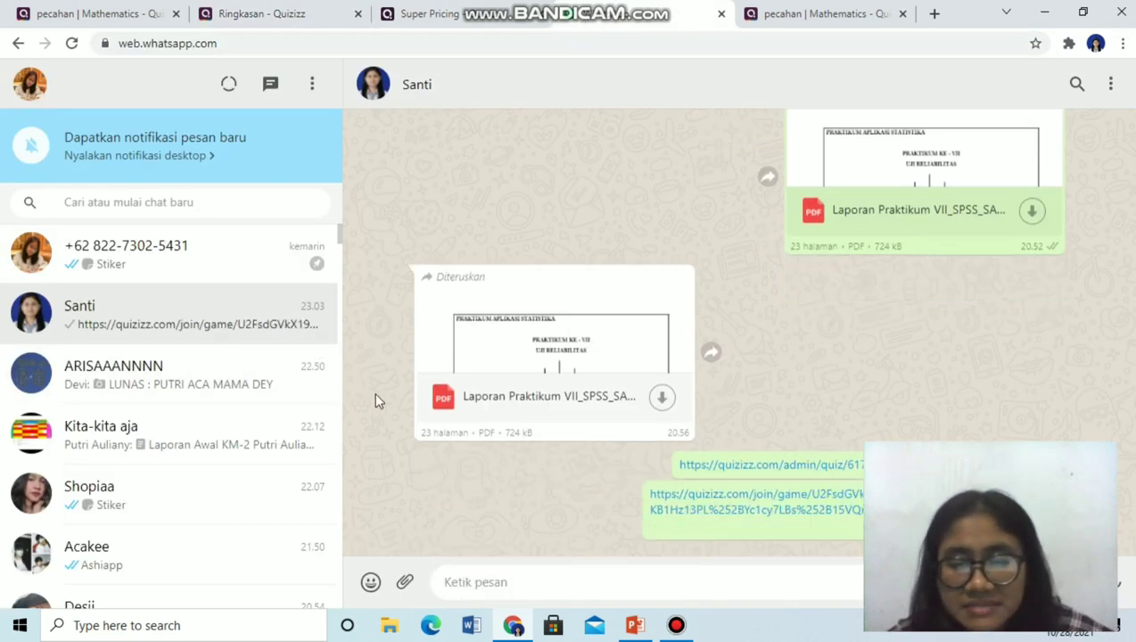
pyautogui.click(758, 510)
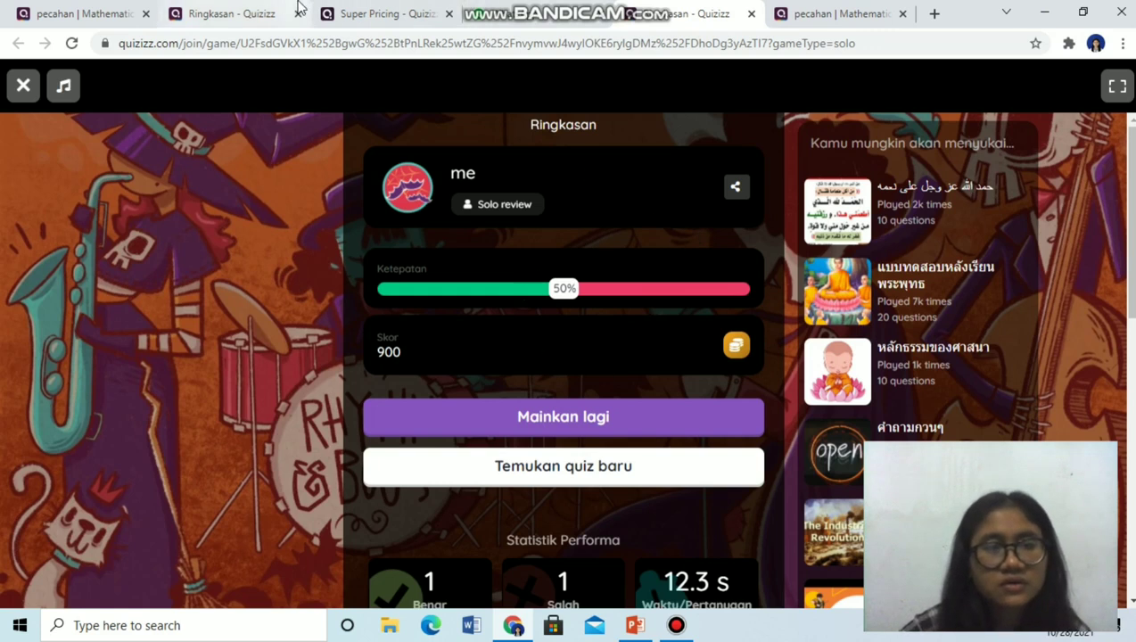
# Switch the pecahan quiz's public link access off and back on, and copy its share link.
pyautogui.click(78, 11)
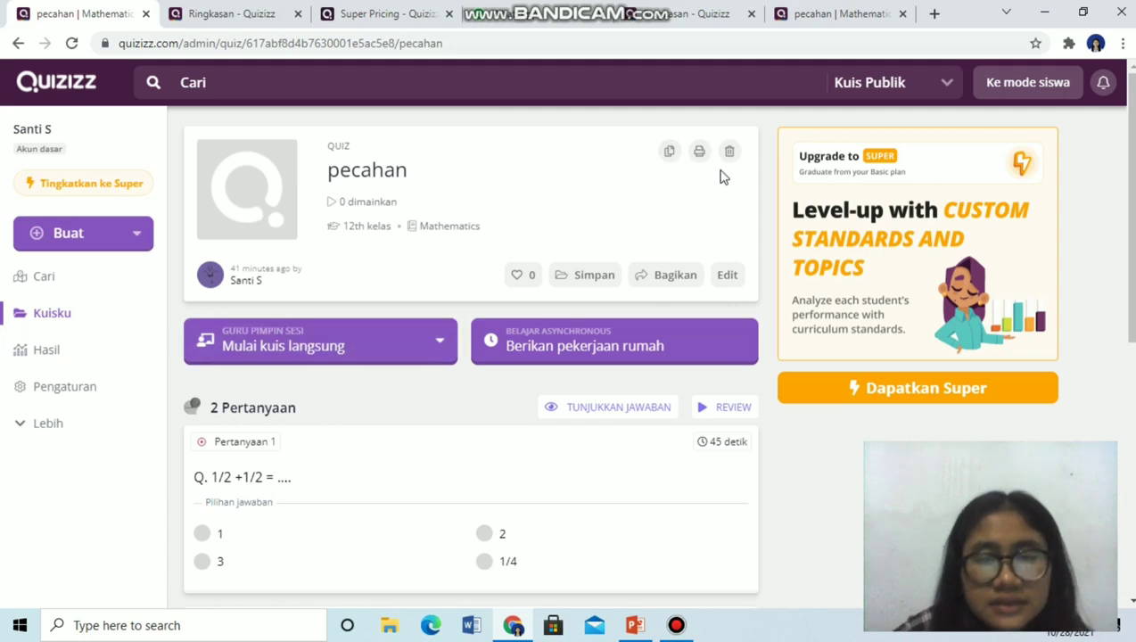
pyautogui.click(672, 283)
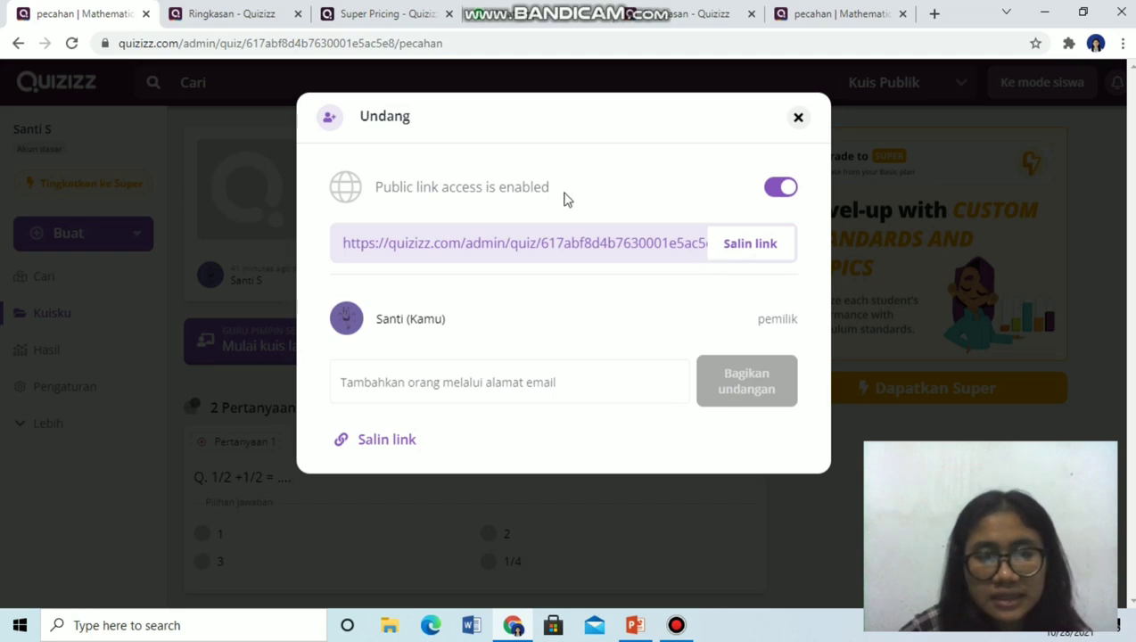
pyautogui.click(782, 189)
pyautogui.click(782, 189)
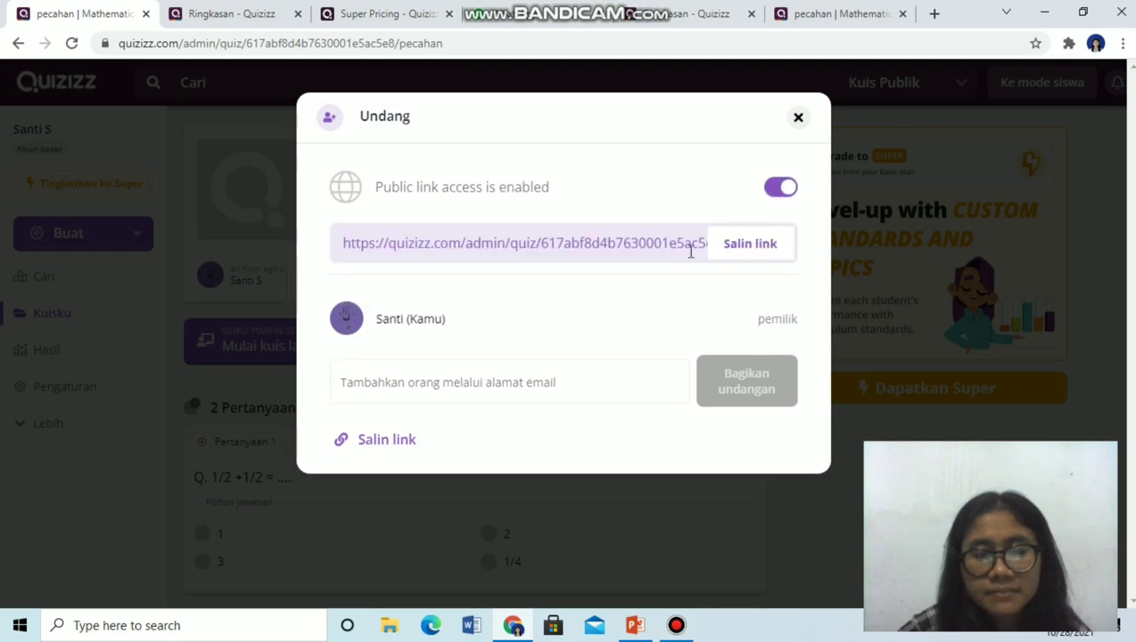
pyautogui.click(724, 244)
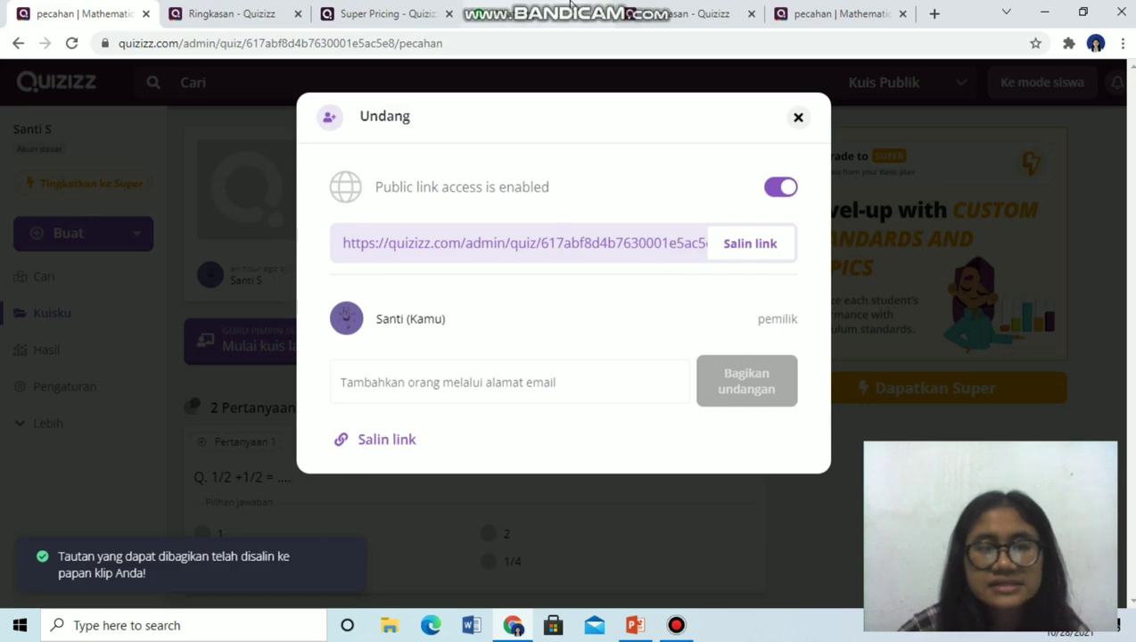
# Send the newly copied quiz link to the contact's WhatsApp chat and open it from the message.
pyautogui.click(535, 14)
pyautogui.hotkey('ctrl', 'v')
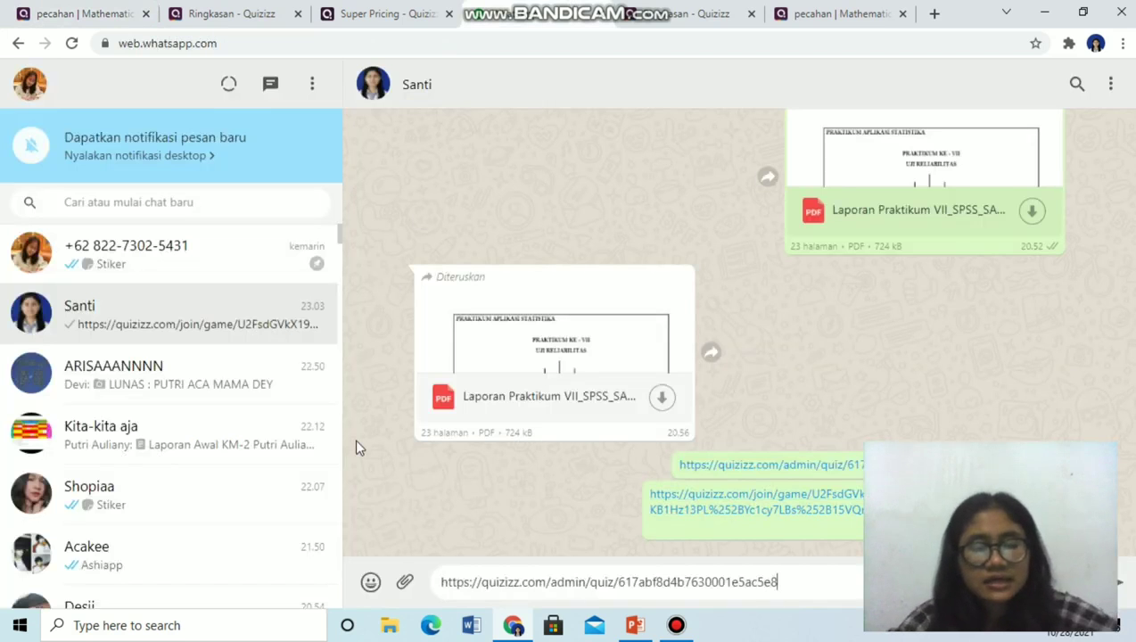
pyautogui.press('Return')
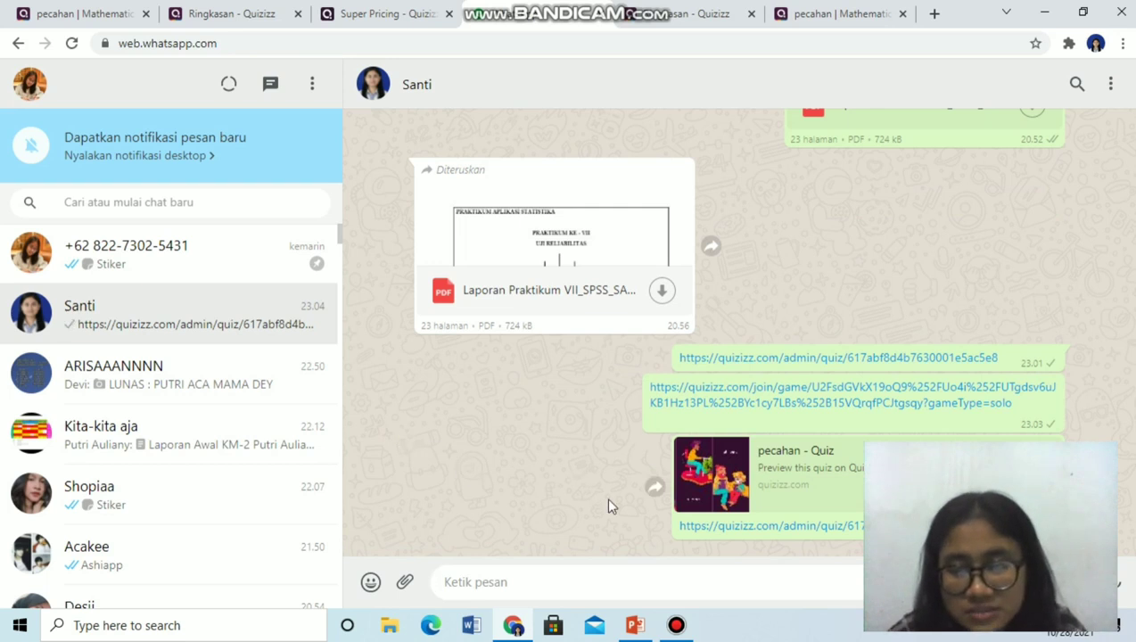
pyautogui.click(690, 528)
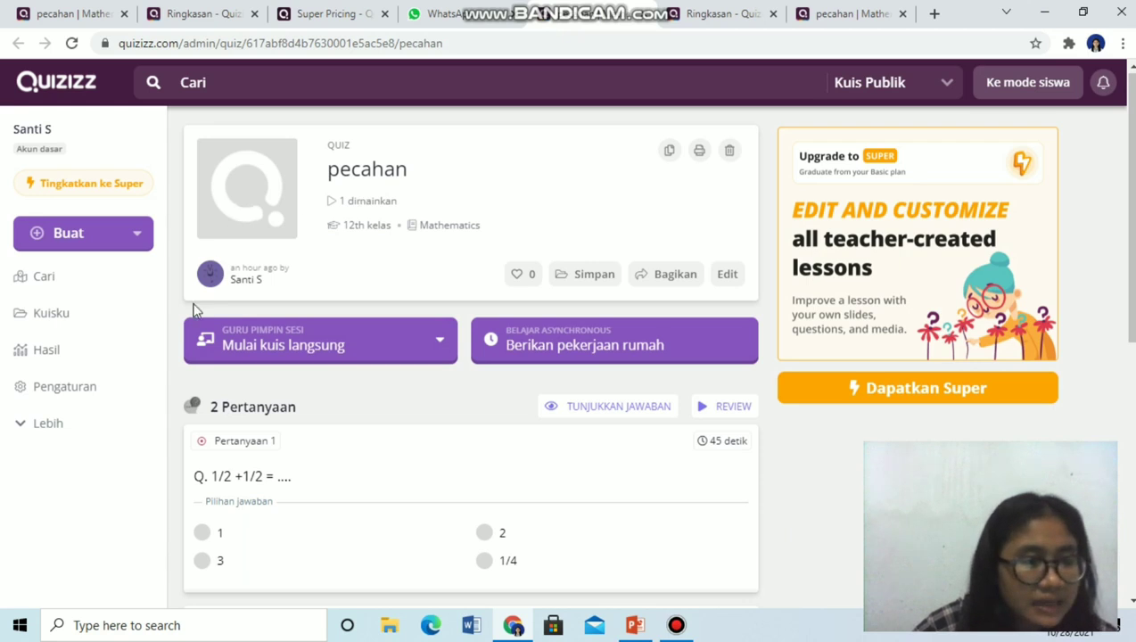
# Check the quiz results page from the expanded navigation and reopen the pecahan quiz from the library.
pyautogui.click(101, 426)
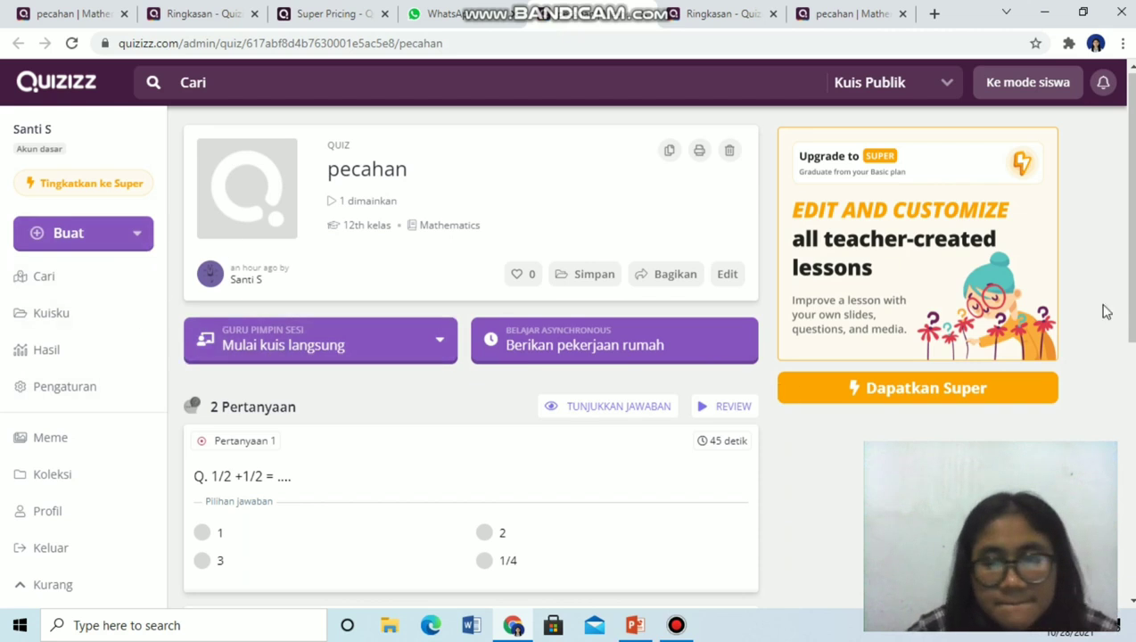
pyautogui.moveTo(1126, 310); pyautogui.dragTo(1126, 408)
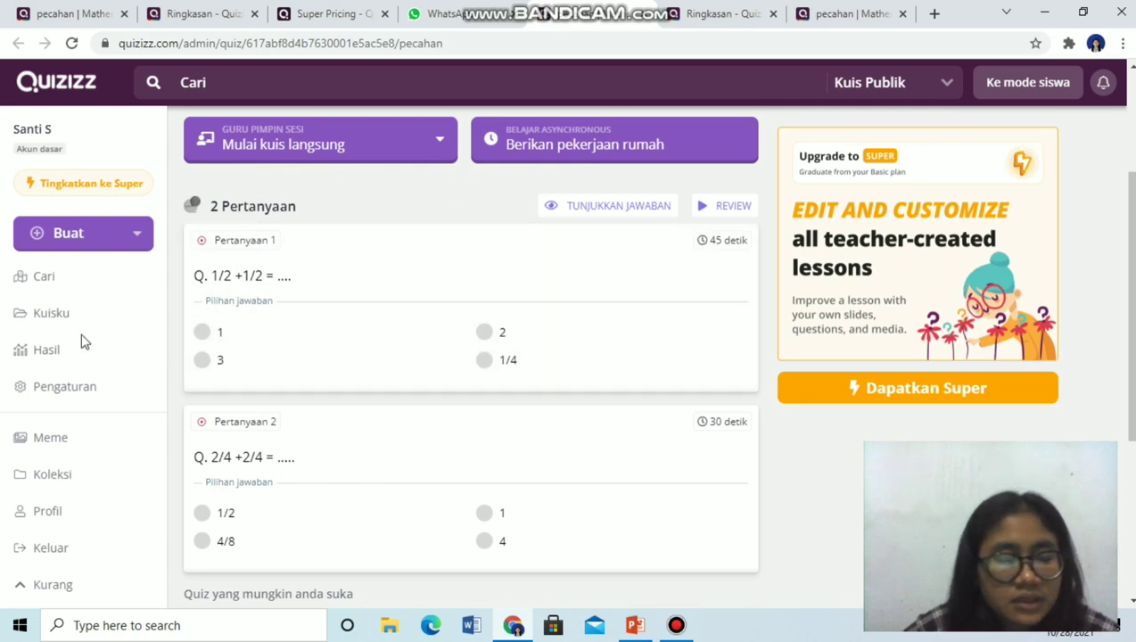
pyautogui.click(77, 366)
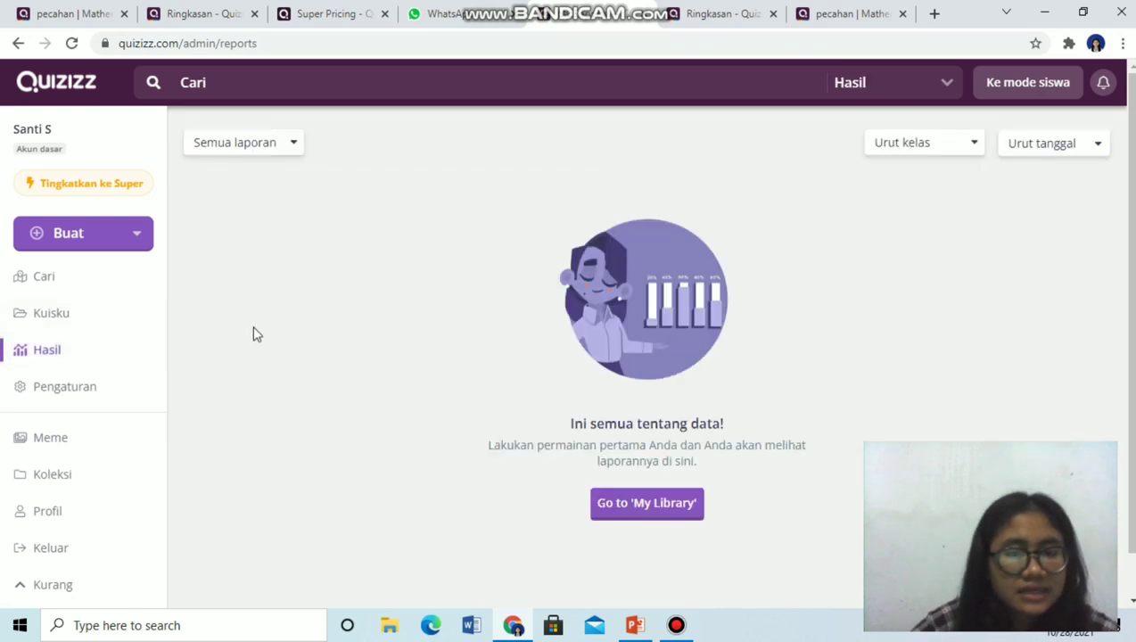
pyautogui.click(643, 514)
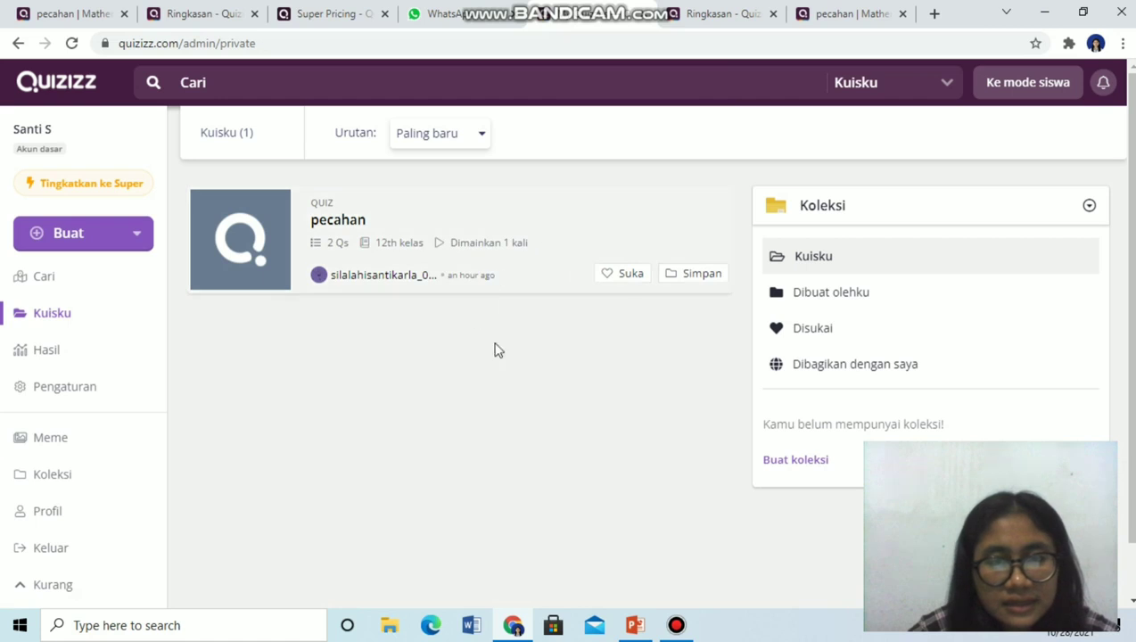
pyautogui.click(498, 254)
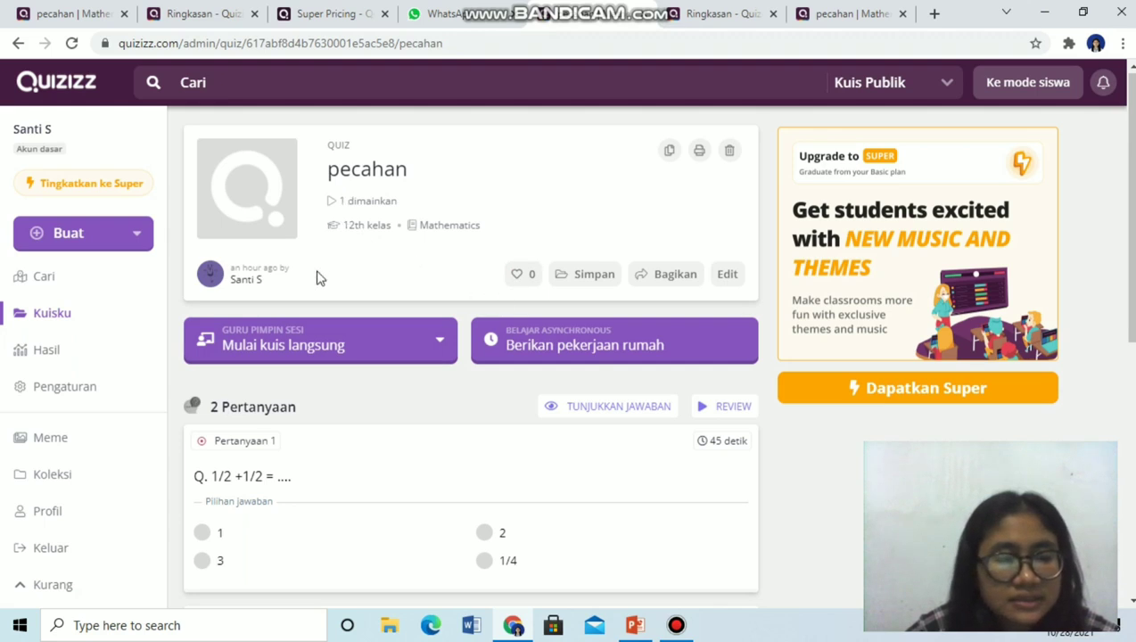
# Return to the results page, filter it to Semua laporan, and view the date filter options without choosing a date.
pyautogui.click(96, 353)
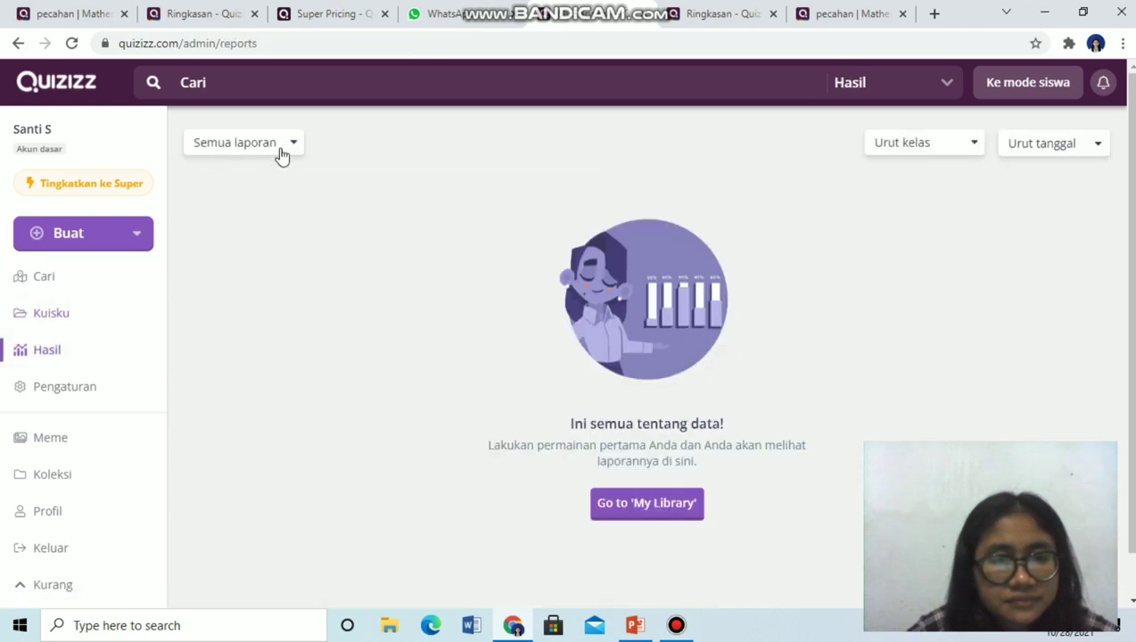
pyautogui.click(283, 148)
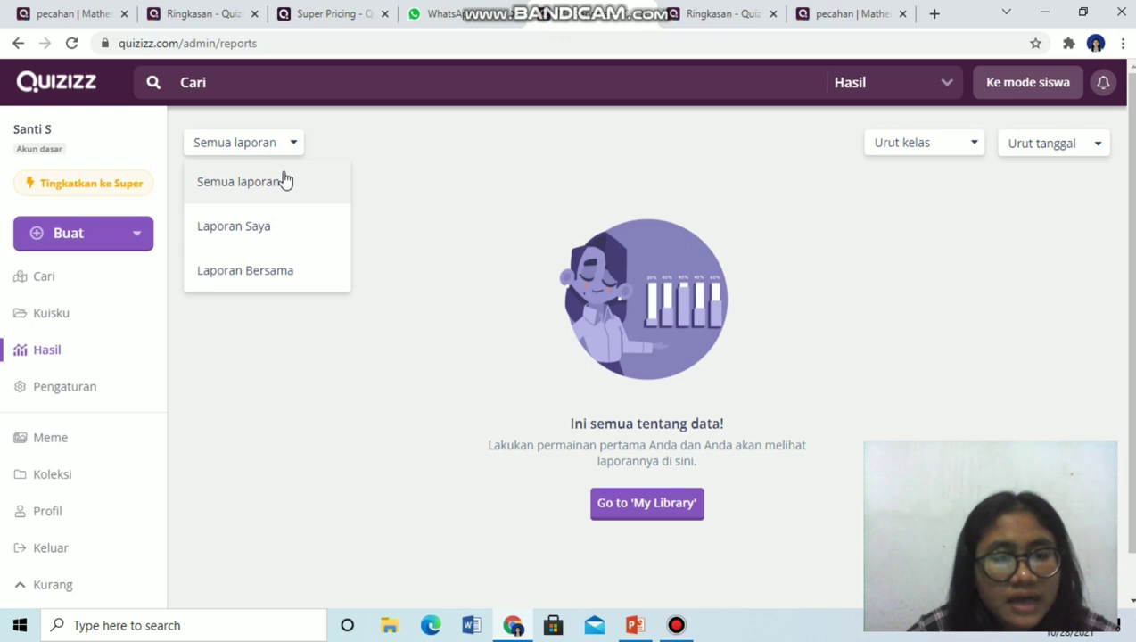
pyautogui.click(283, 181)
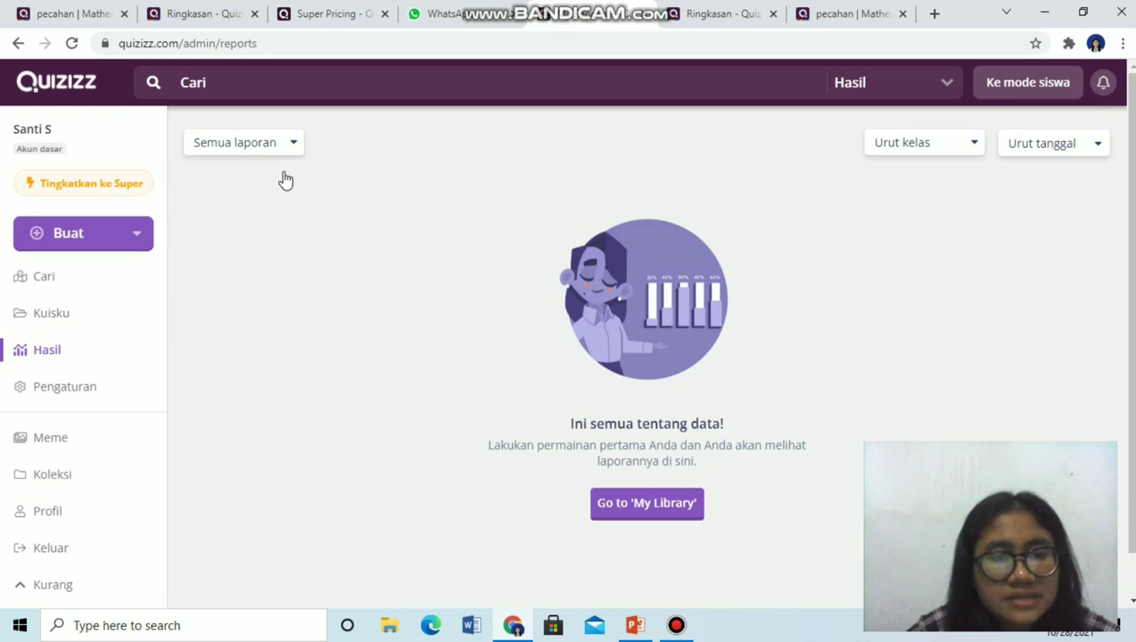
pyautogui.click(1032, 158)
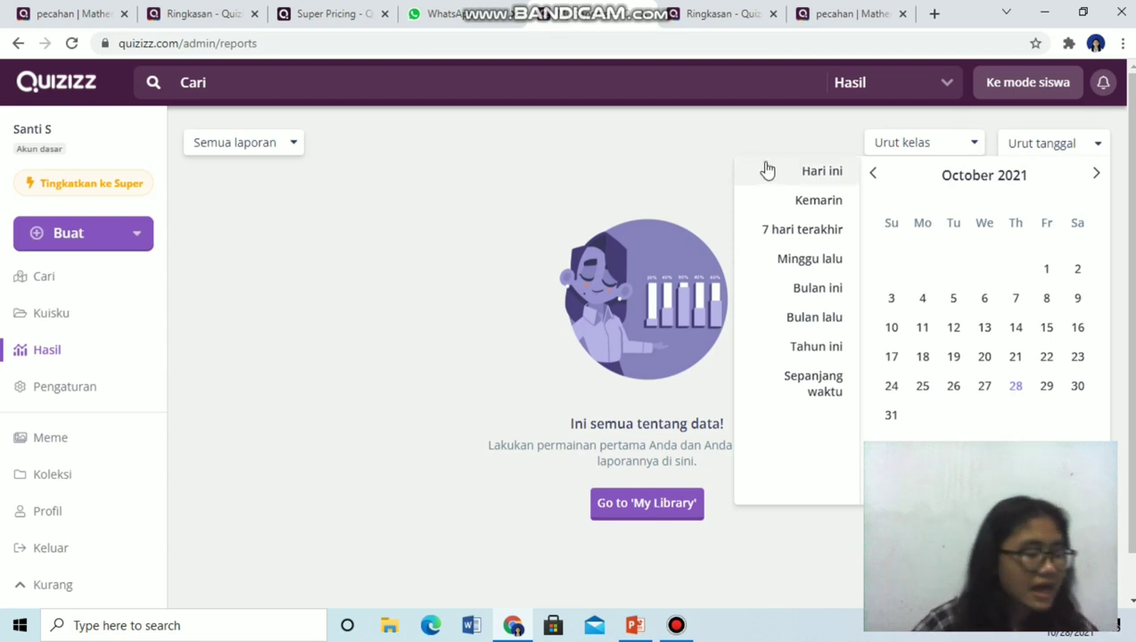
pyautogui.click(538, 168)
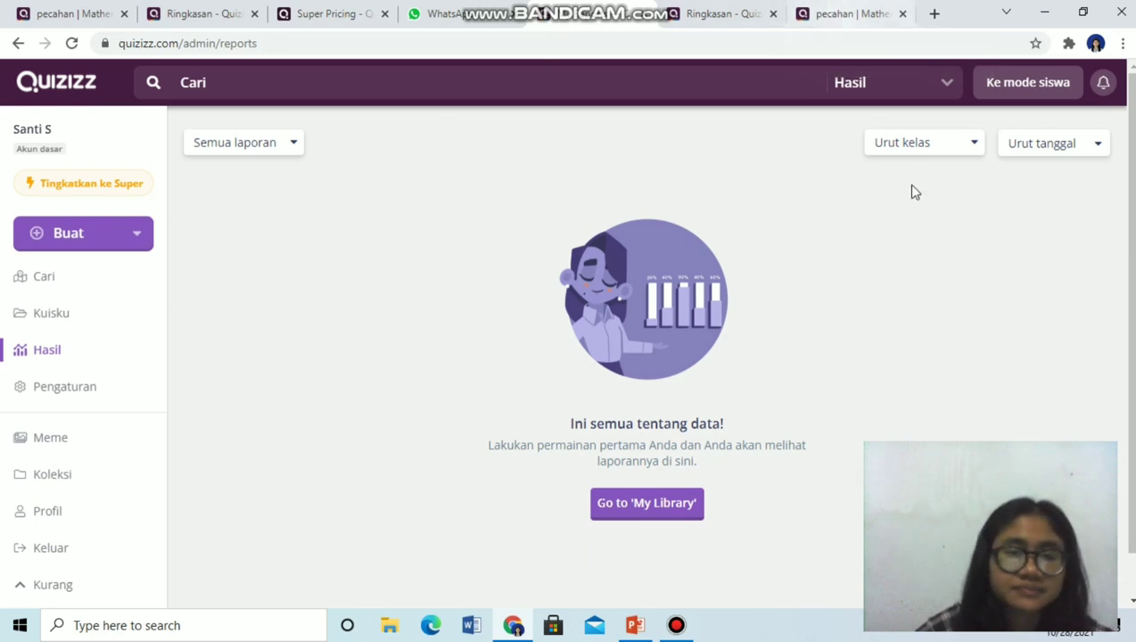
# Open the browser's list of user profiles.
pyautogui.click(1094, 46)
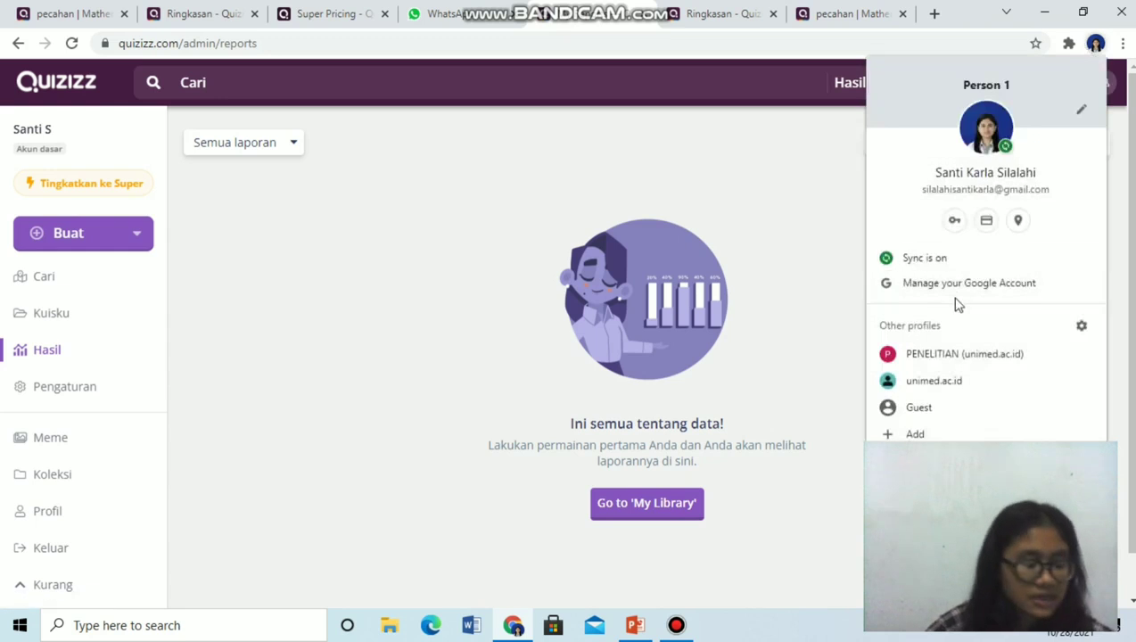